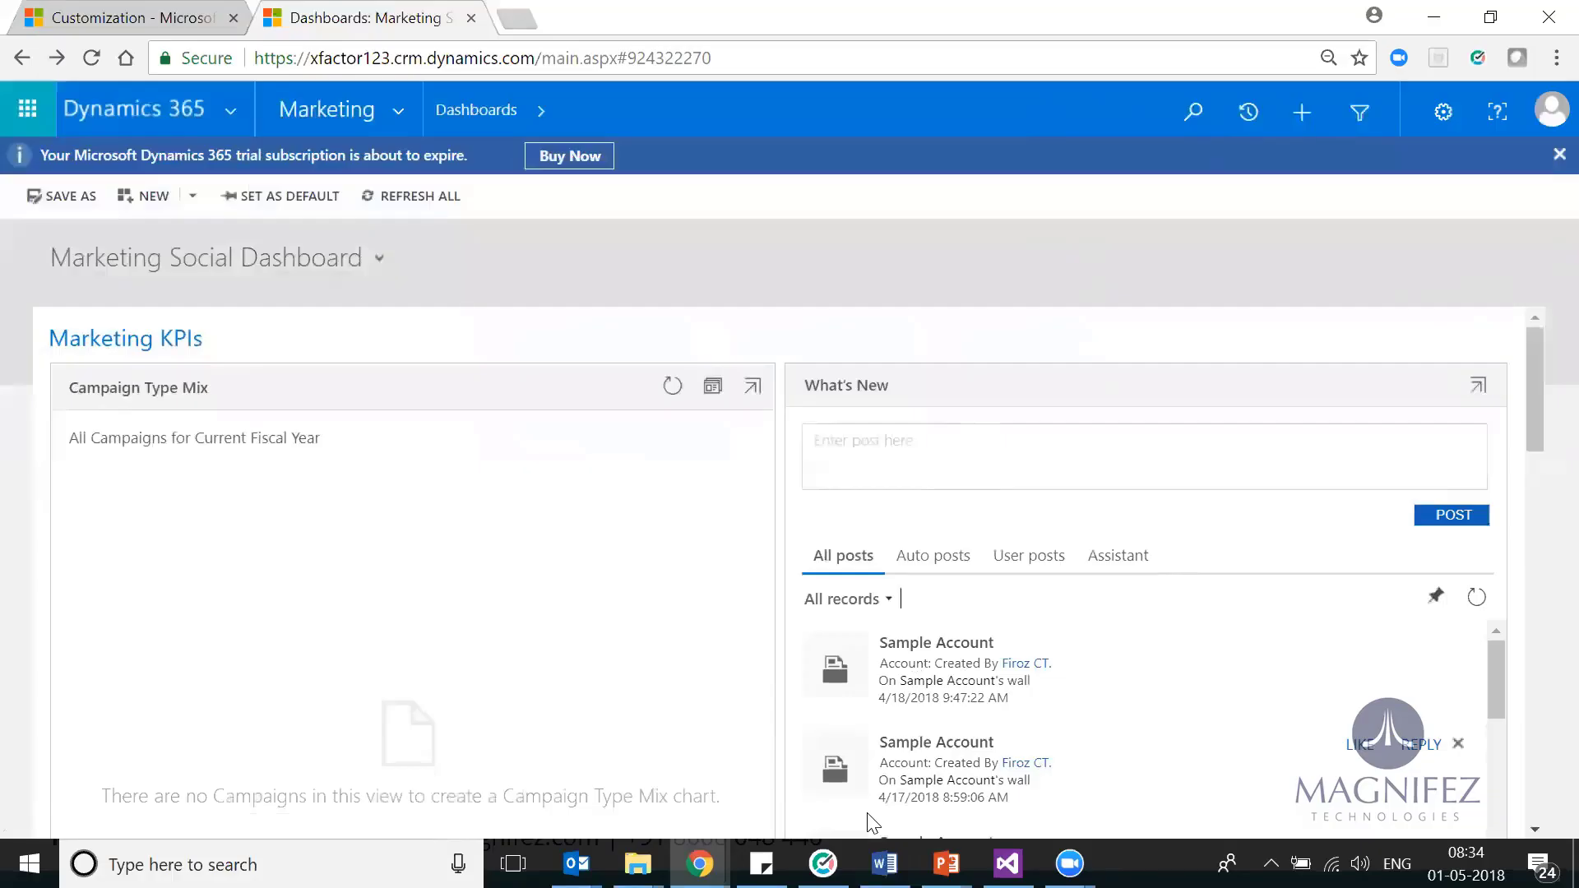
# - Switch from the Dashboards window to the Dynamics 365 Customization window
pyautogui.click(946, 863)
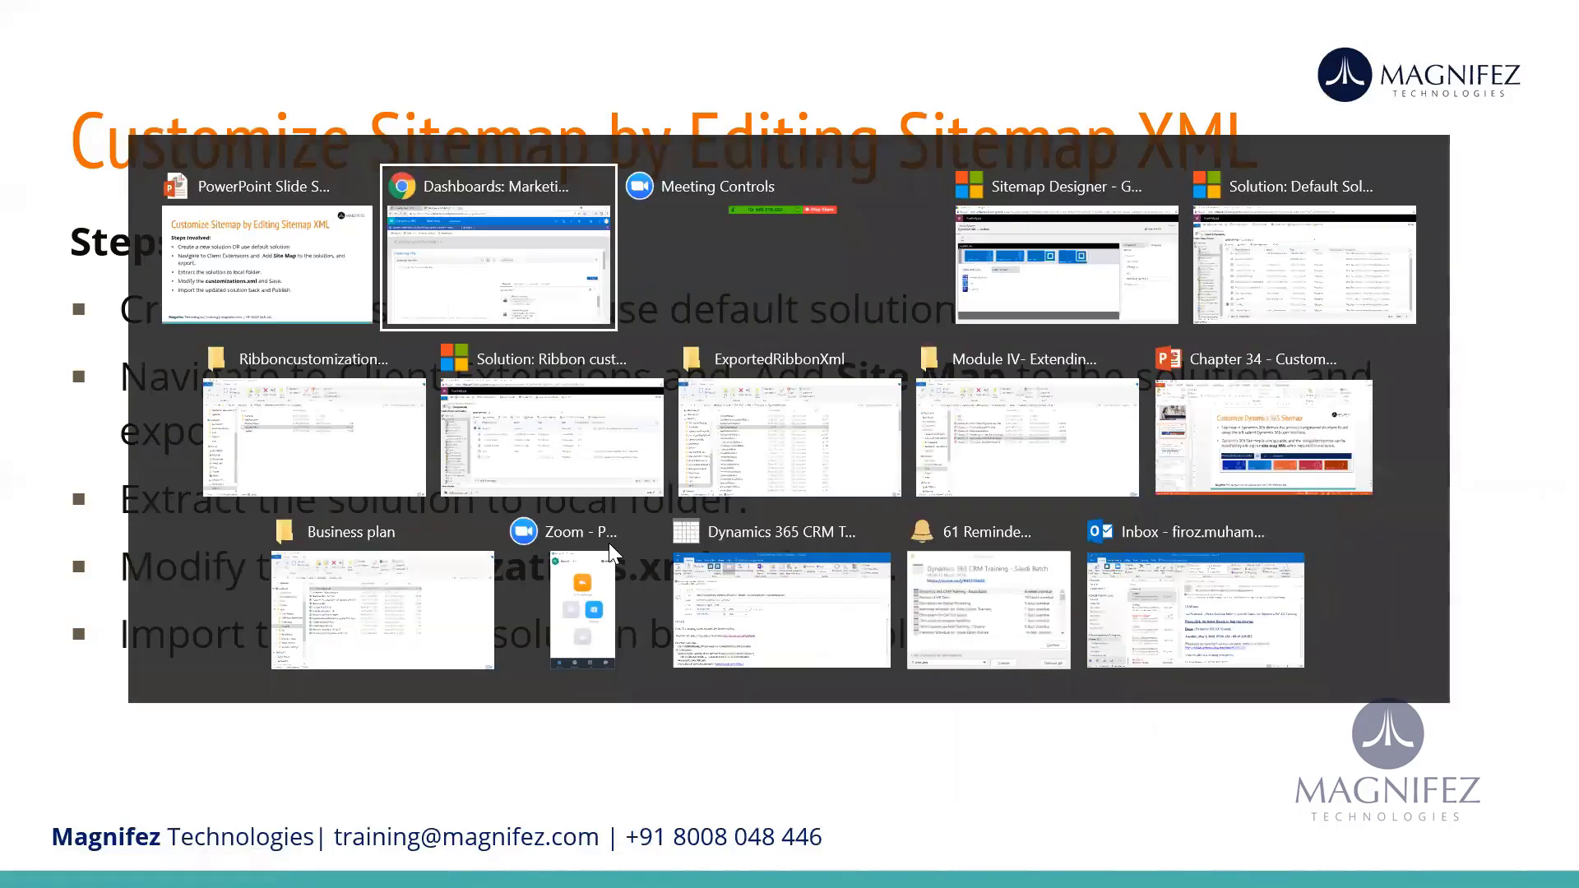
pyautogui.press('Tab')
pyautogui.press('Tab')
pyautogui.press('Tab')
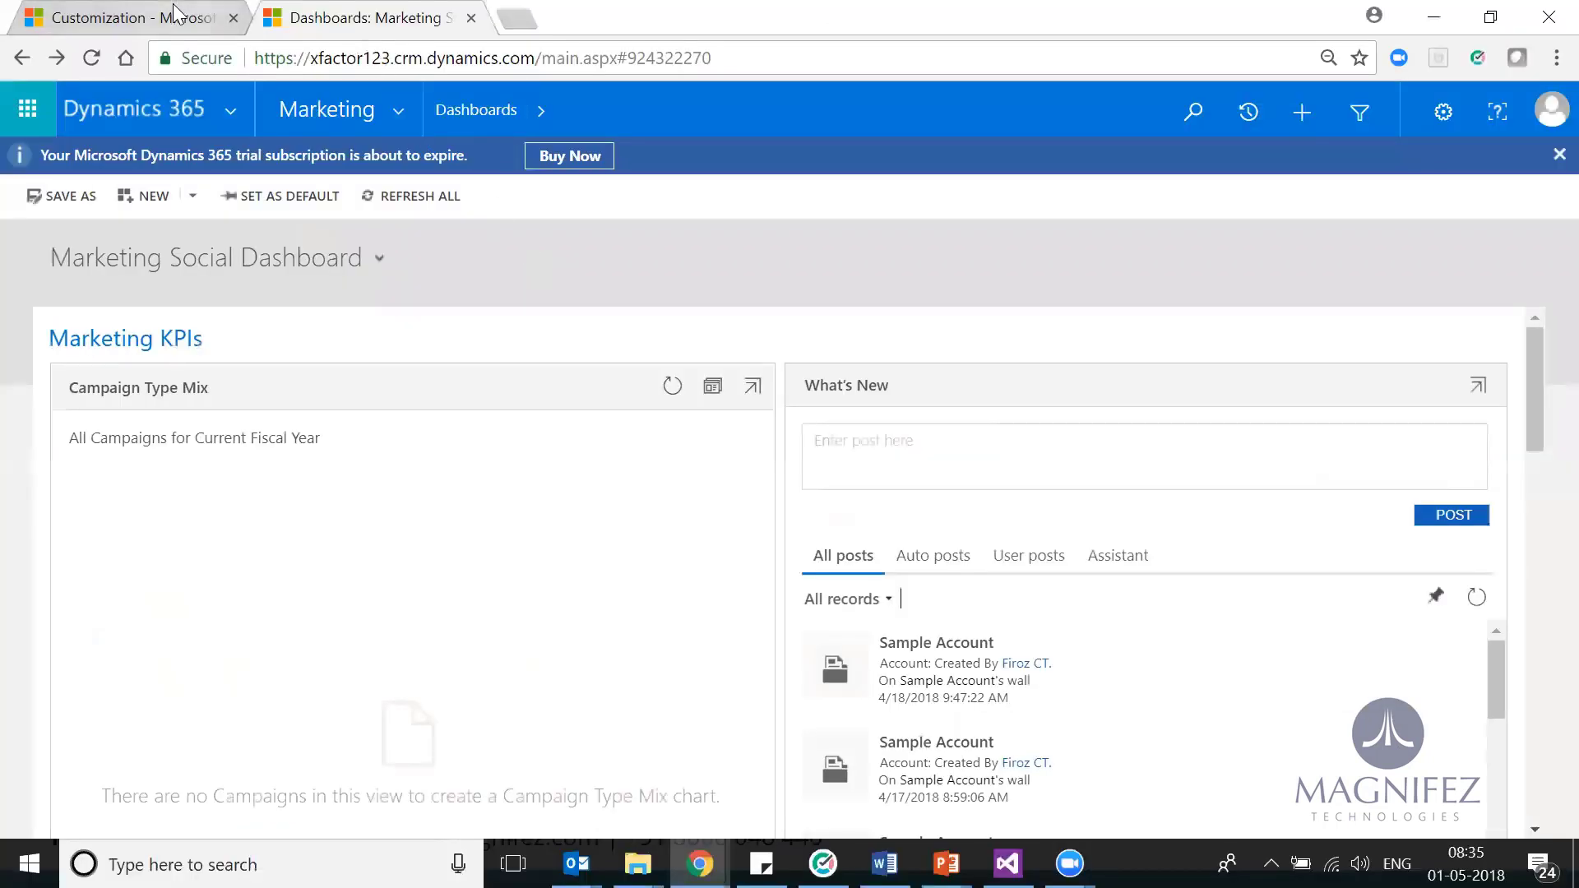
# - Create a new solution named 'Sitemap Customization', version 1.0.0.1, and try to save it
pyautogui.click(175, 11)
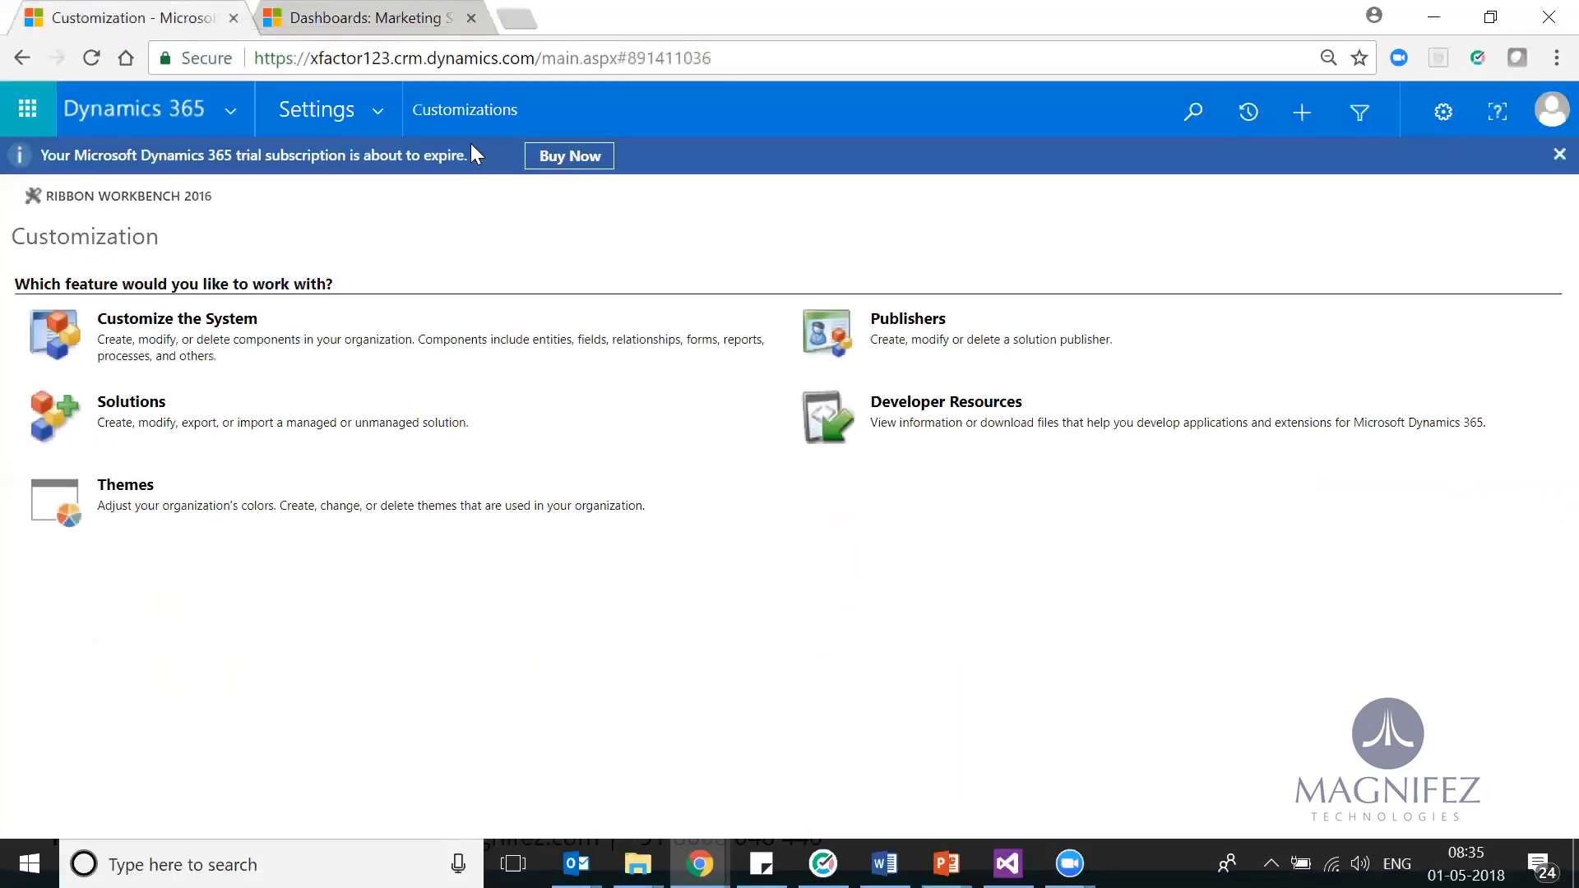
pyautogui.moveTo(131, 18); pyautogui.dragTo(535, 17)
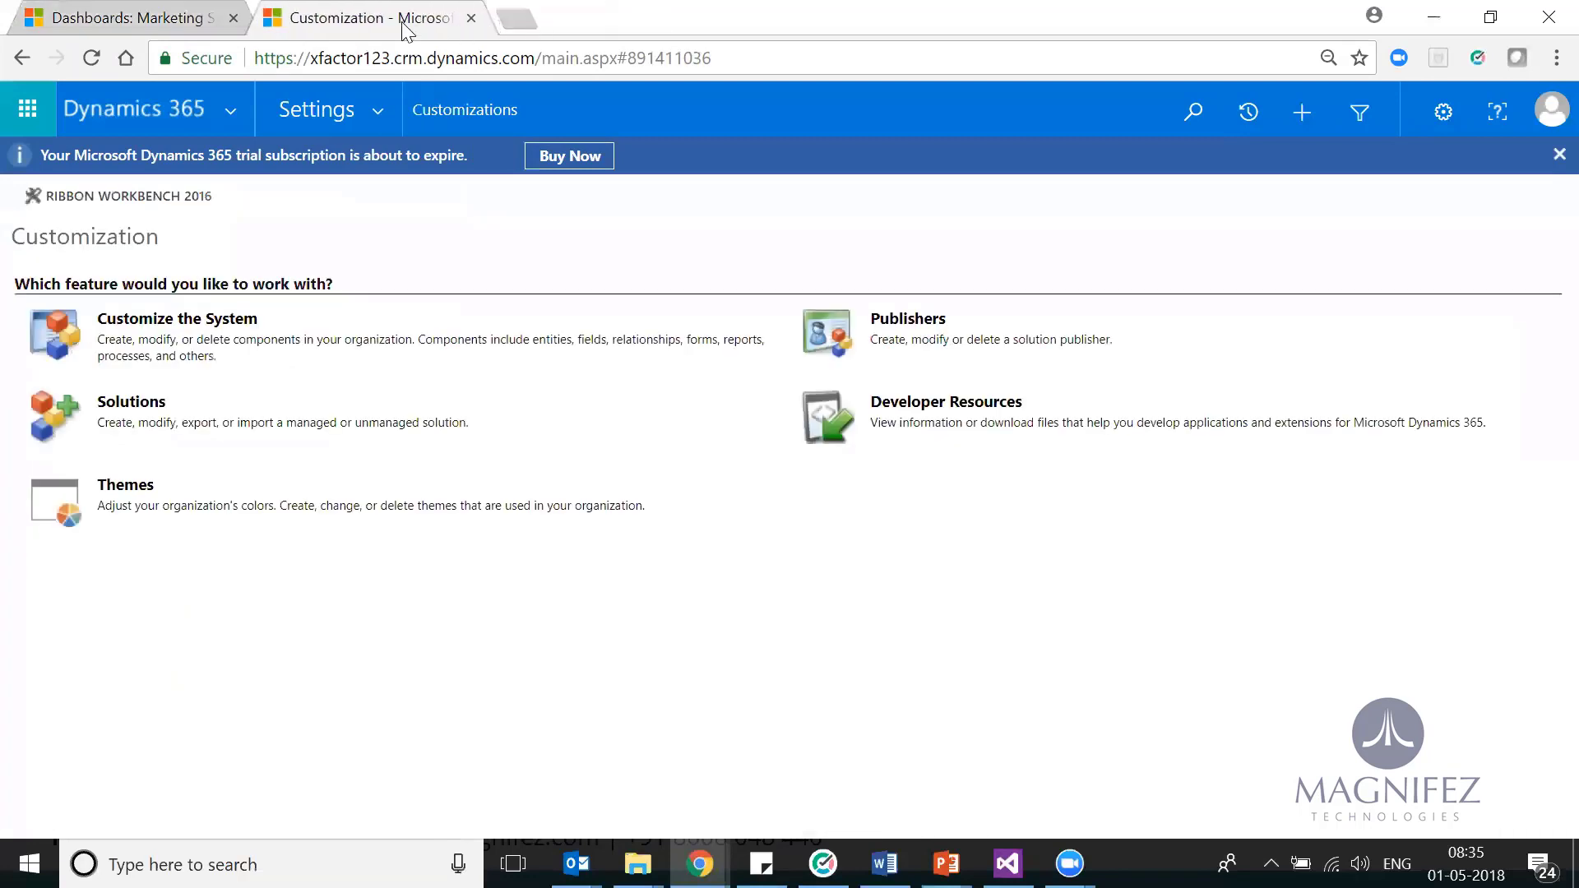
pyautogui.click(132, 401)
pyautogui.click(12, 273)
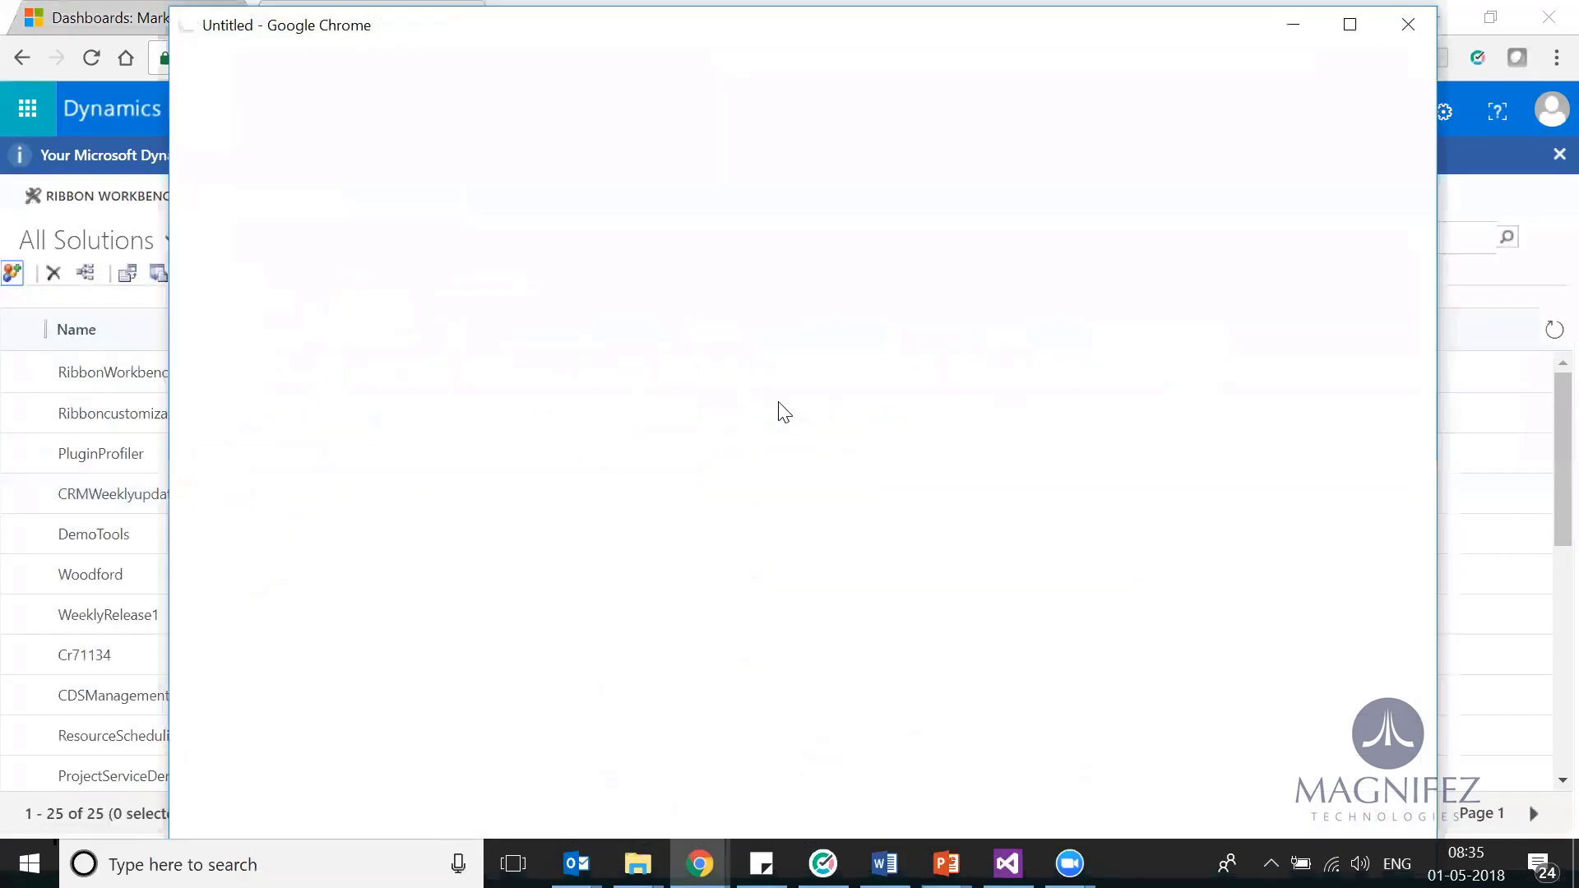
pyautogui.write('S')
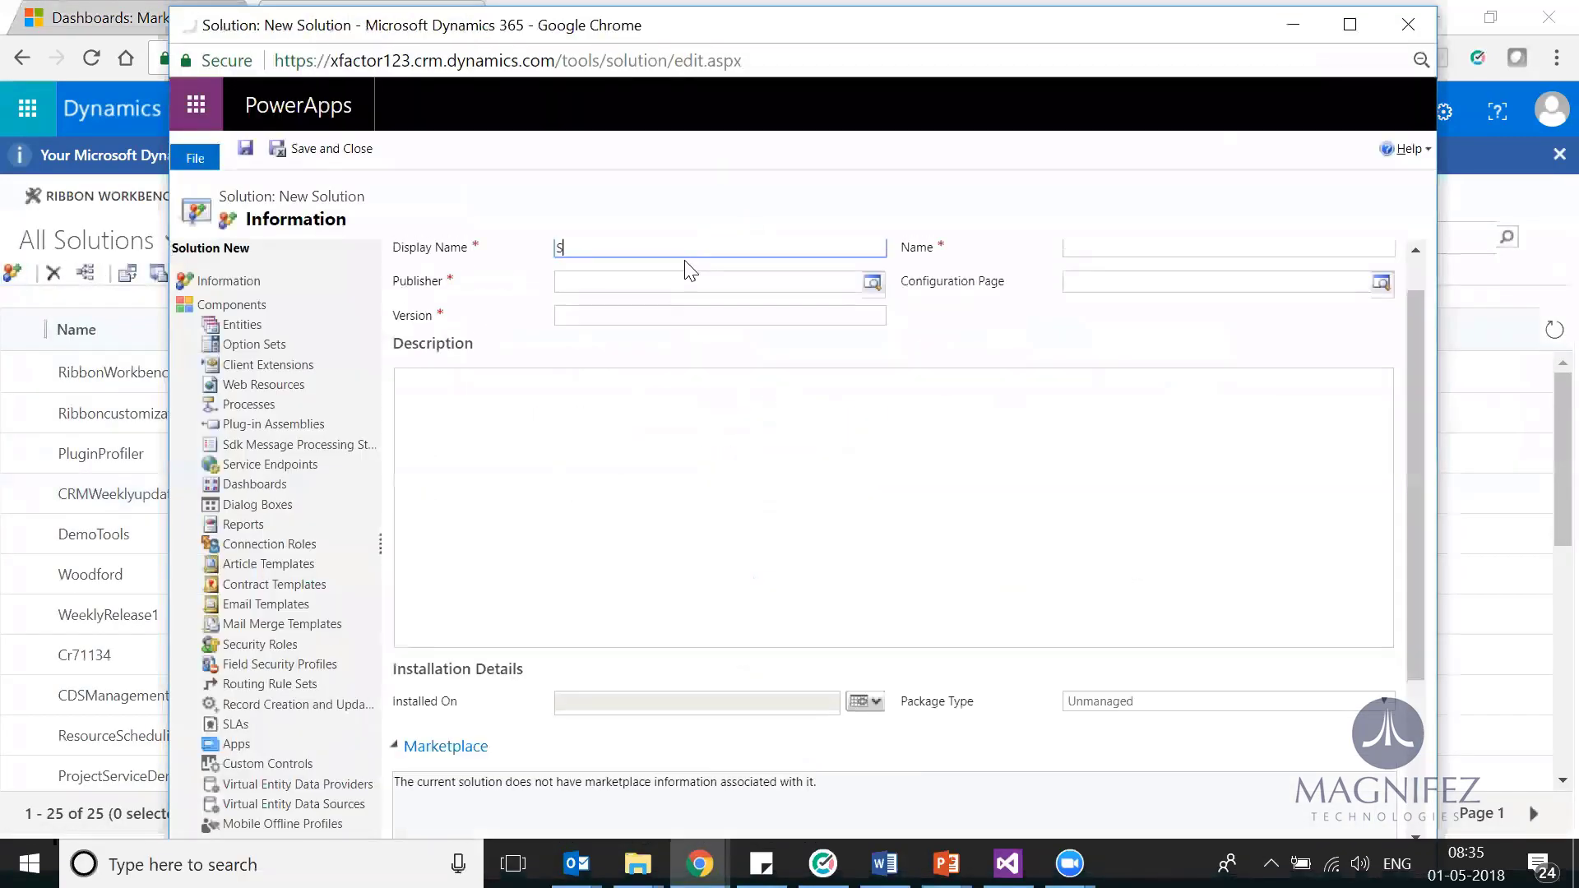
pyautogui.write('itemap Customization')
pyautogui.click(625, 364)
pyautogui.write('1.0.0.1')
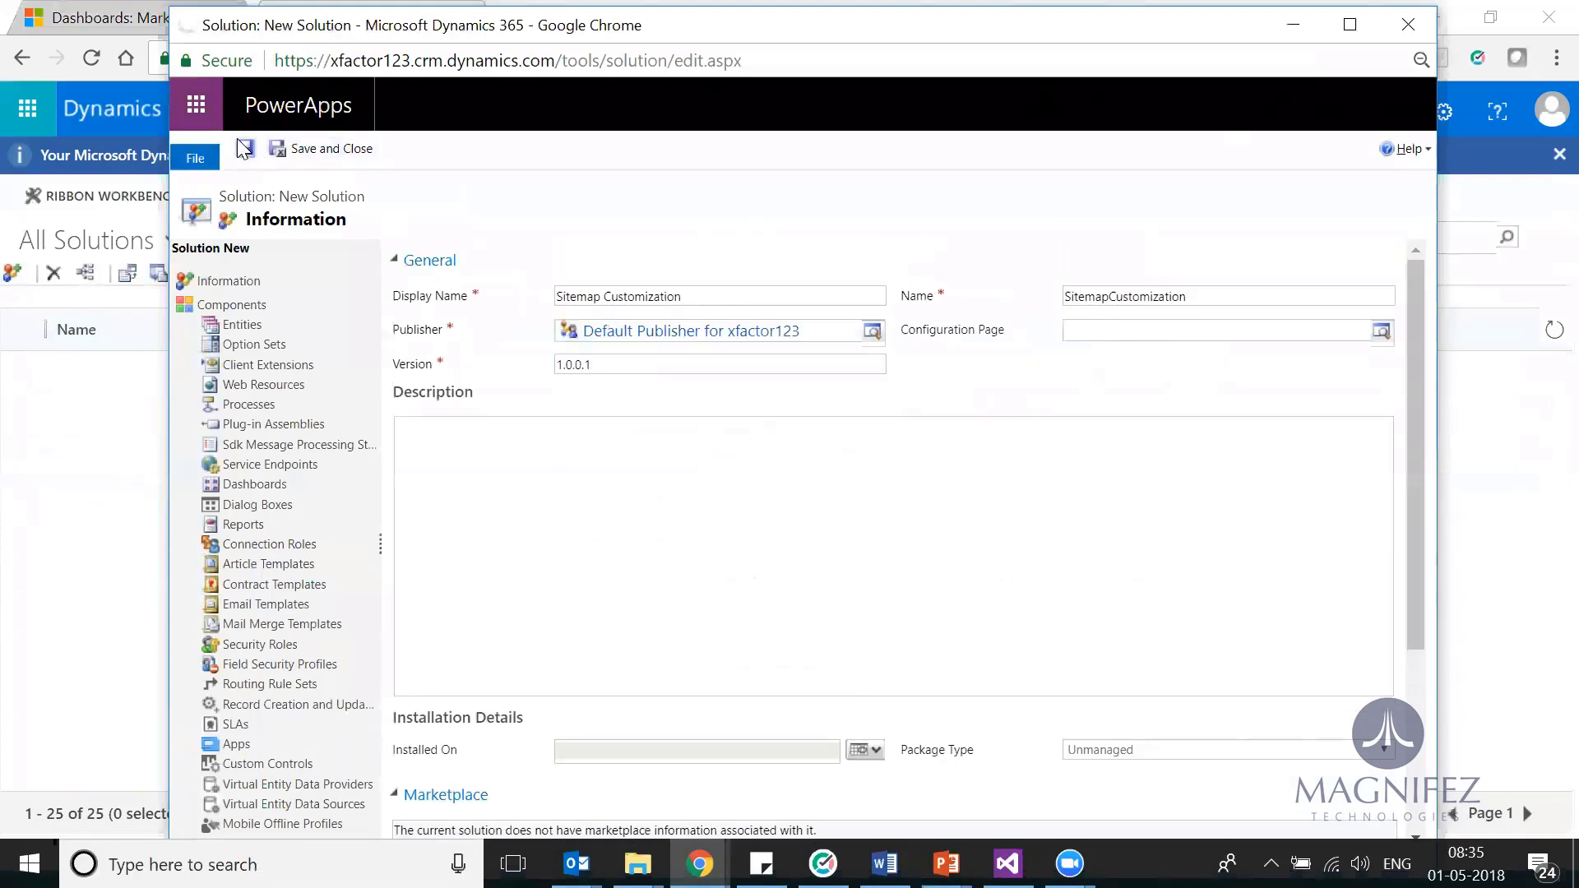
pyautogui.hotkey('ctrl', 's')
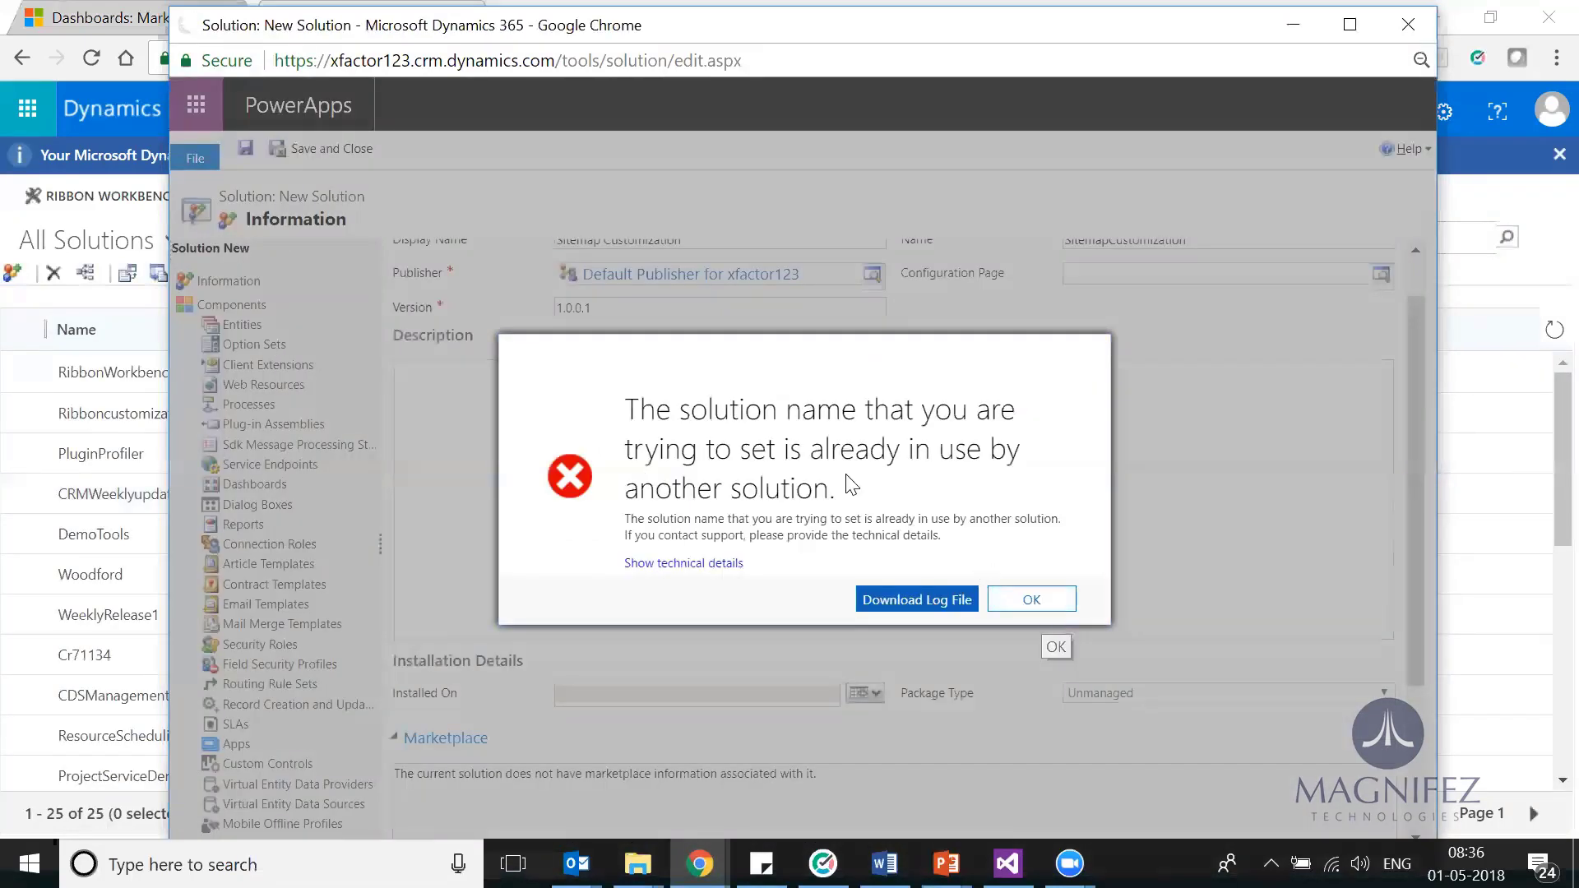
# - Dismiss the name-in-use error, leave the form unsaved, and start a fresh new solution
pyautogui.click(1029, 602)
pyautogui.click(1408, 24)
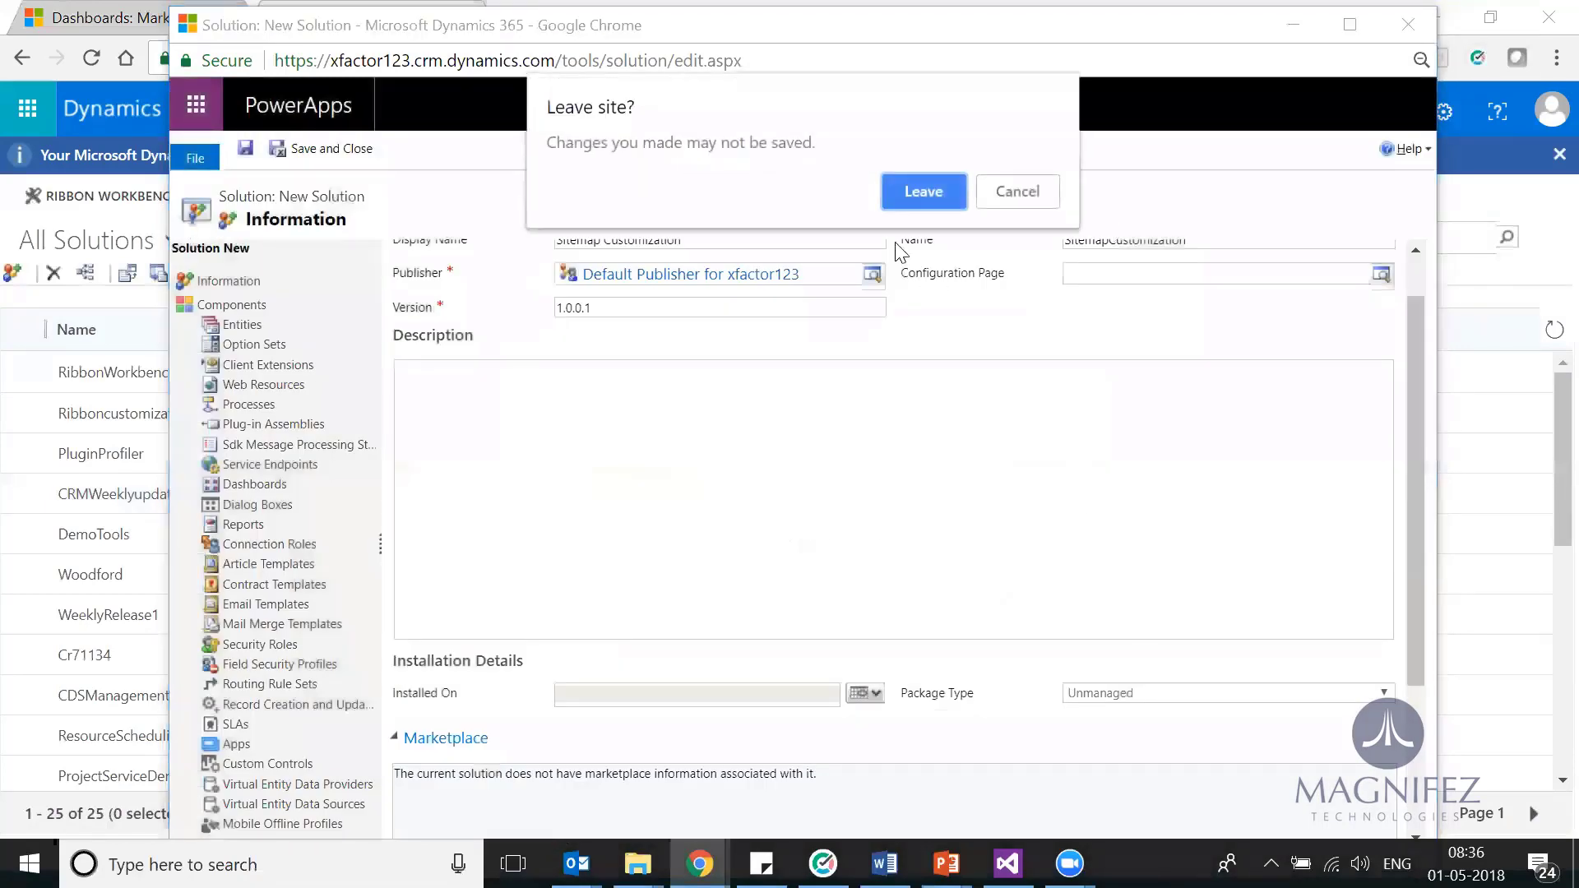
pyautogui.click(923, 191)
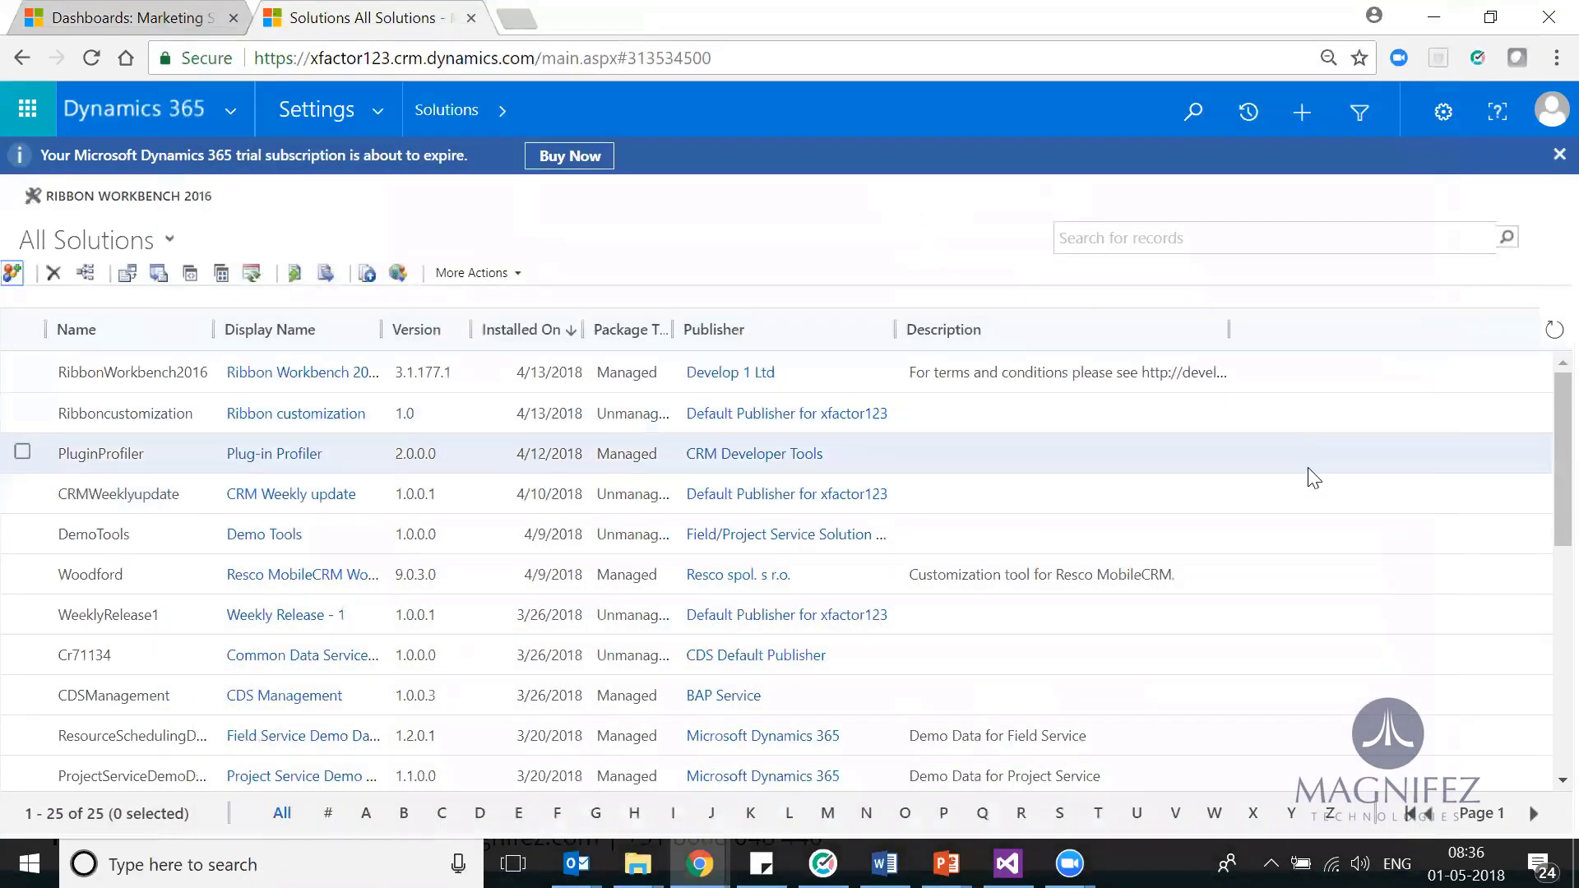
pyautogui.scroll(-7, 1545, 409)
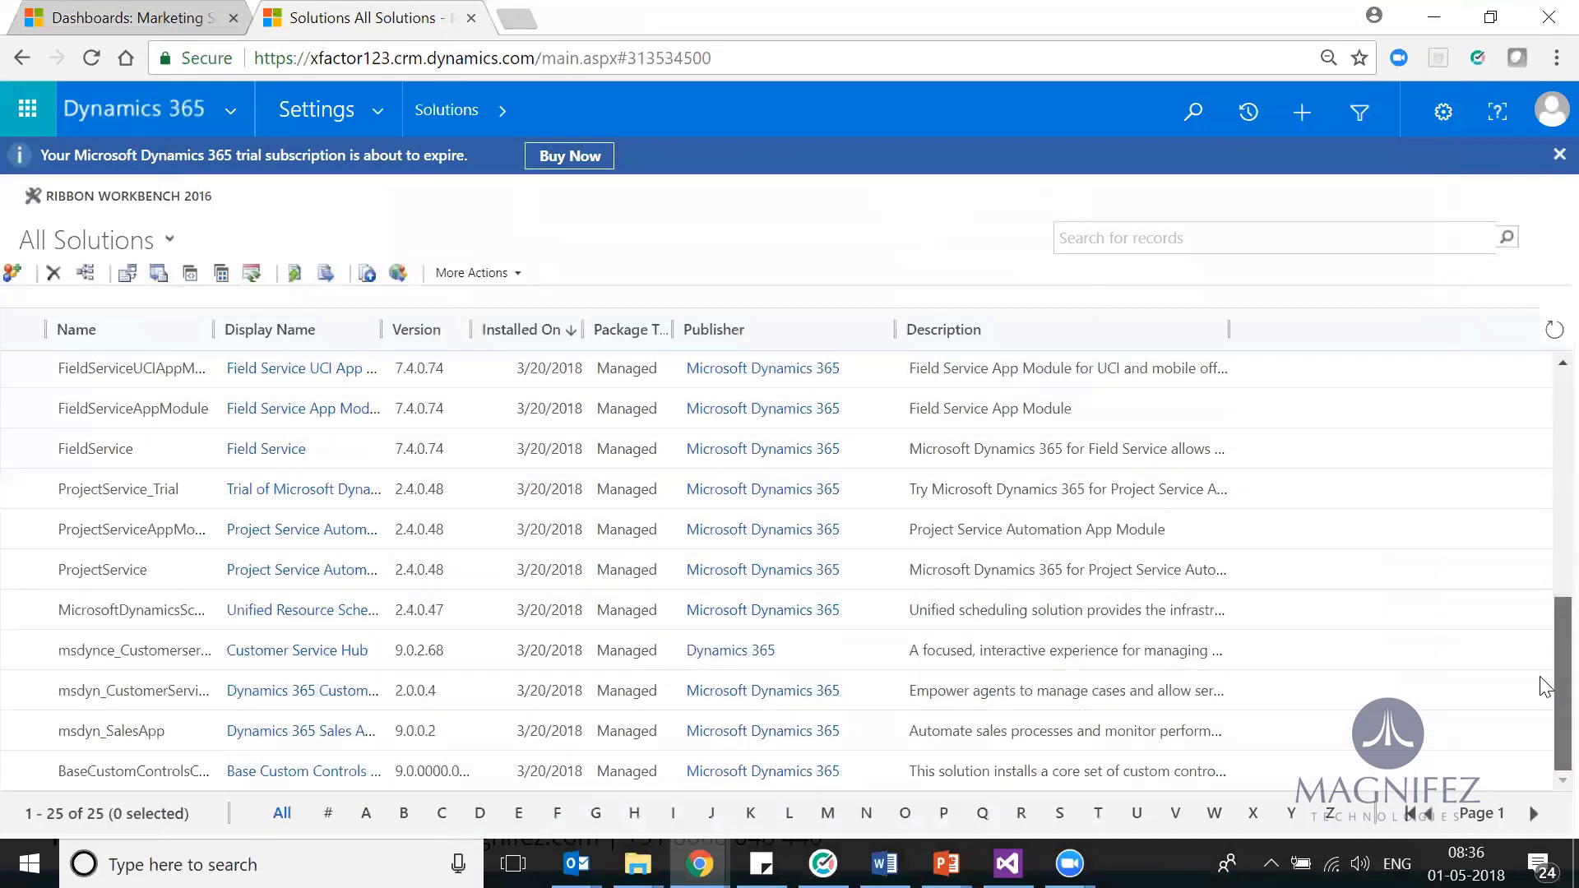
pyautogui.doubleClick(182, 695)
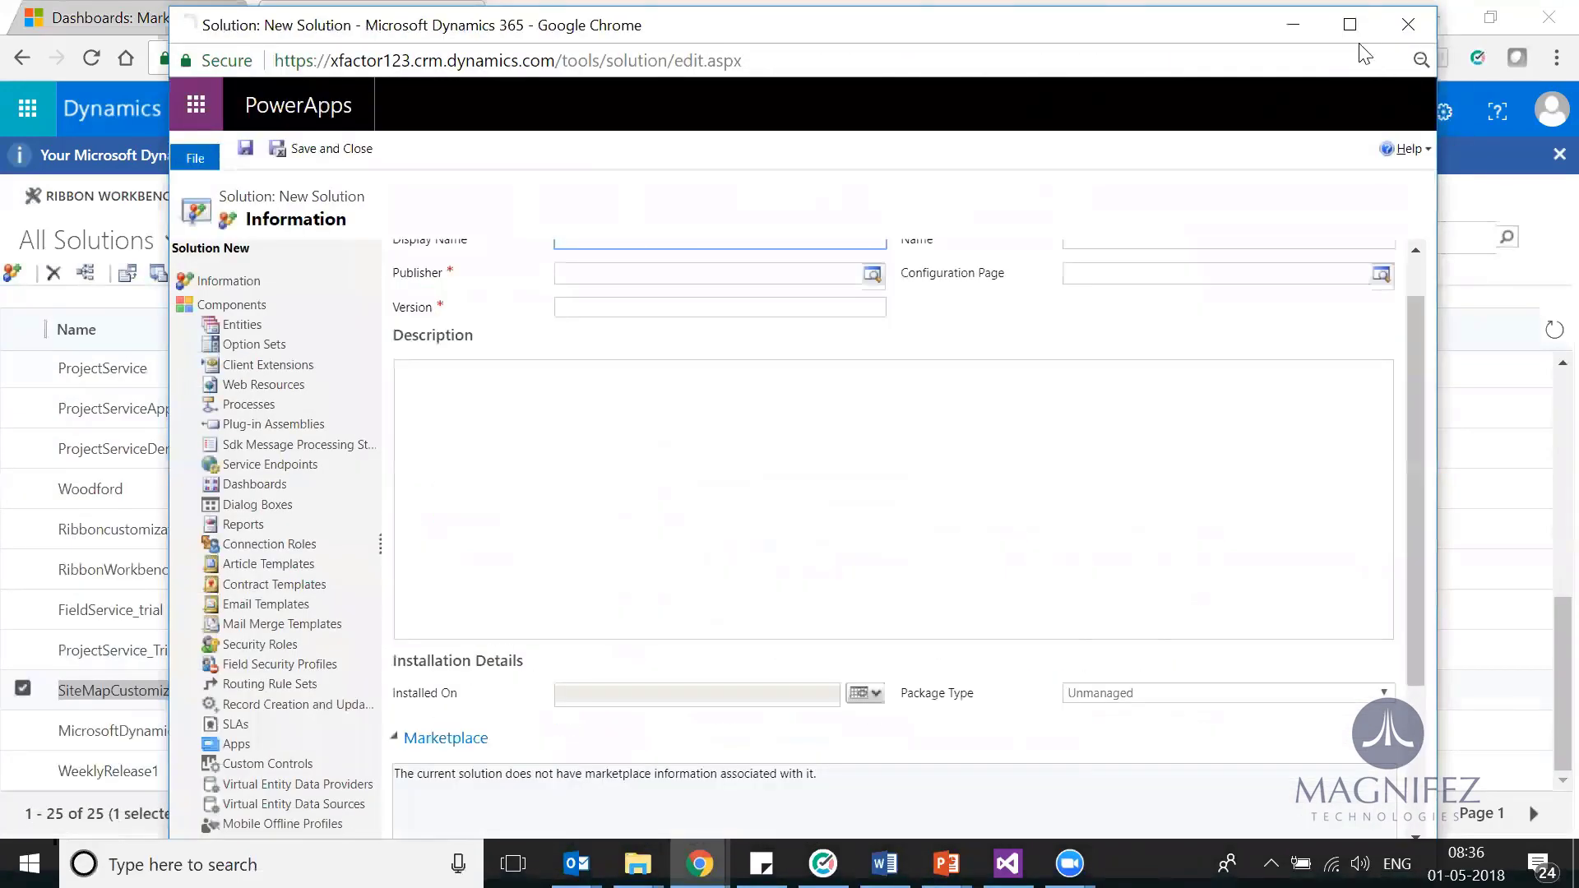
# - Save solution 'Sitemap Customization ver 2.0' with the default xfactor123 publisher and version 2.0
pyautogui.click(1349, 24)
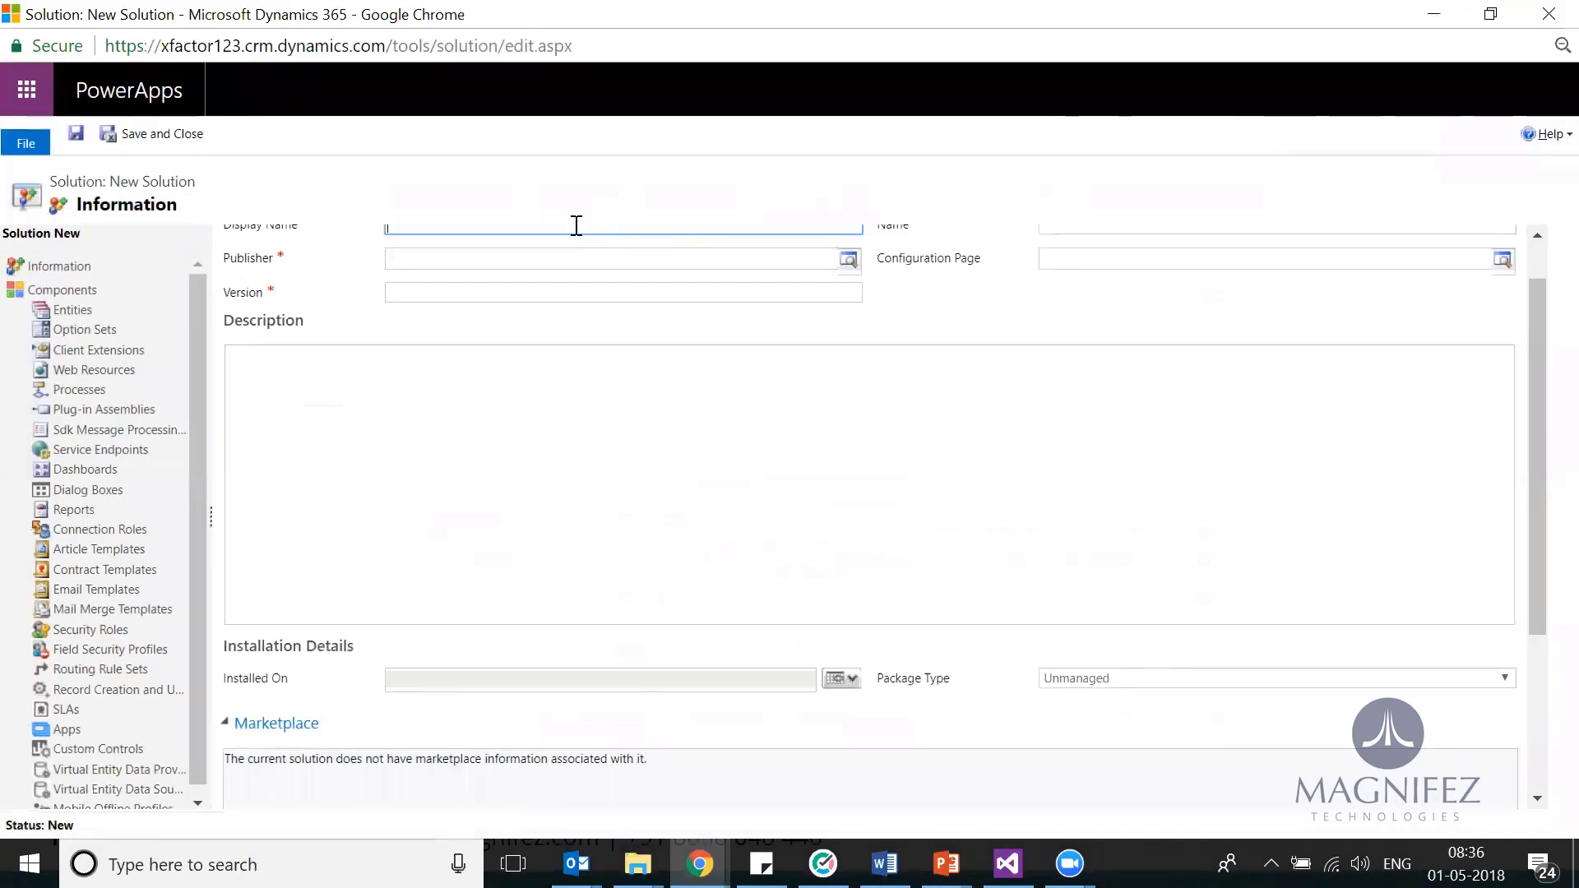
pyautogui.write('Sitemap Customization ver 2.0')
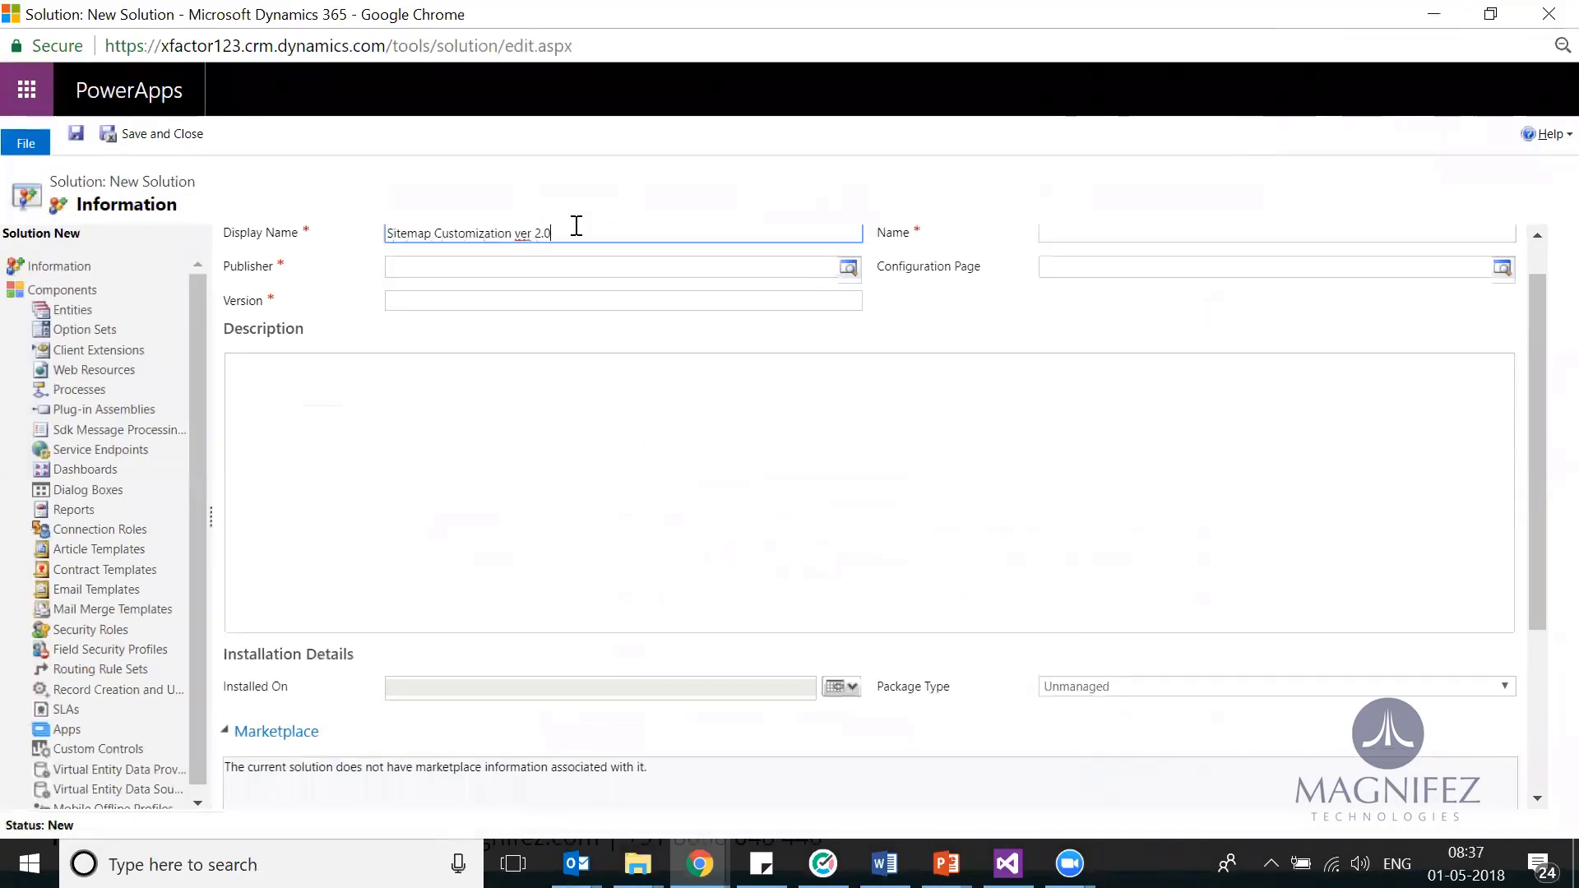
pyautogui.press('Tab')
pyautogui.click(567, 267)
pyautogui.click(483, 335)
pyautogui.click(473, 343)
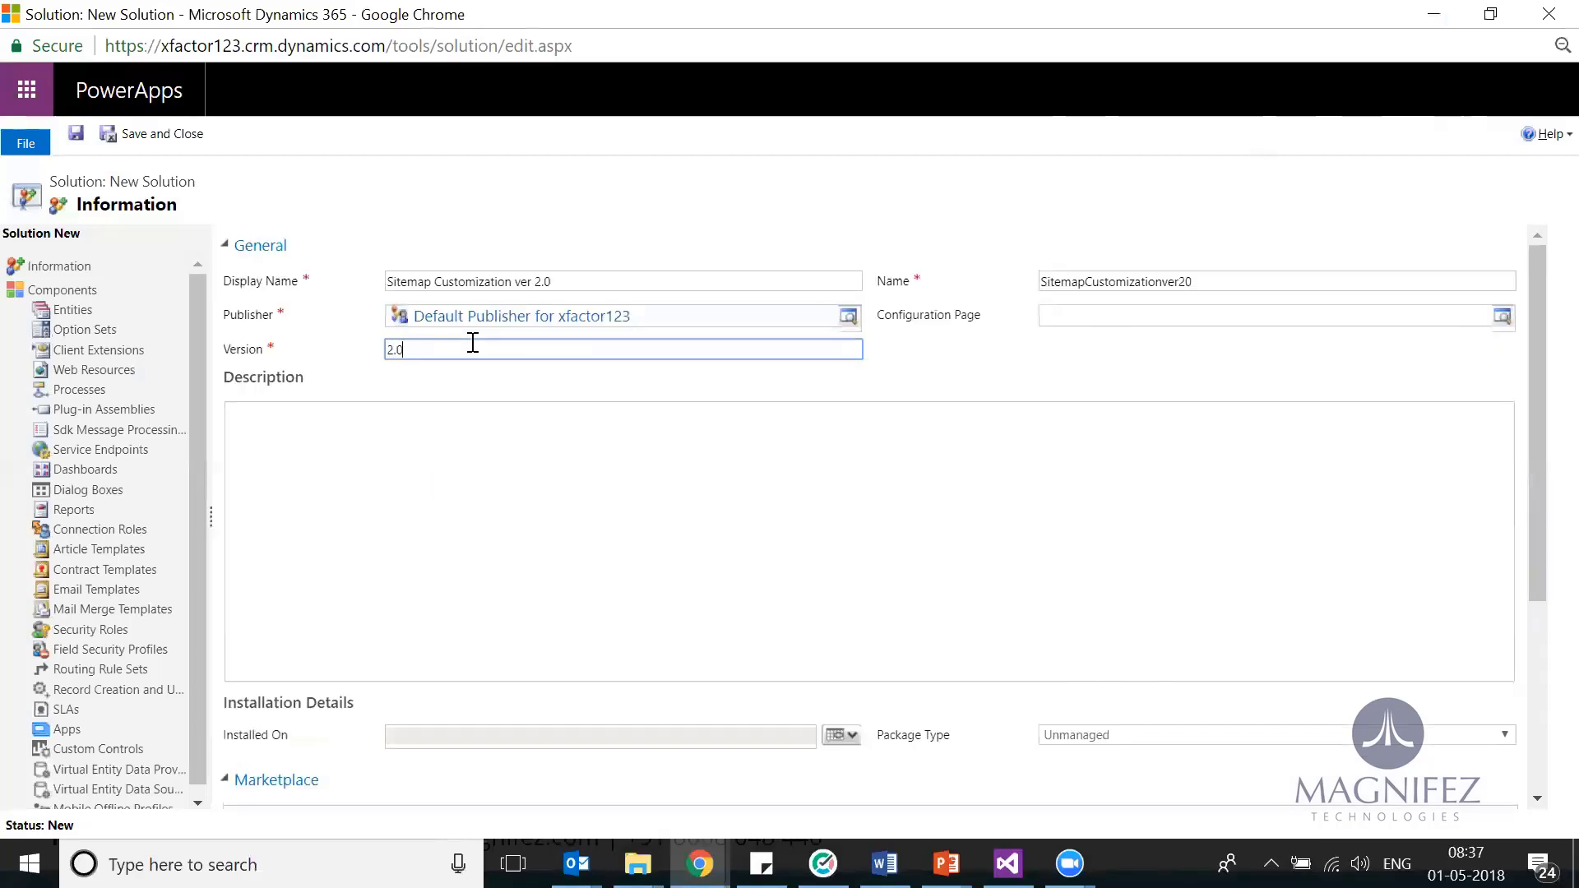
pyautogui.click(75, 133)
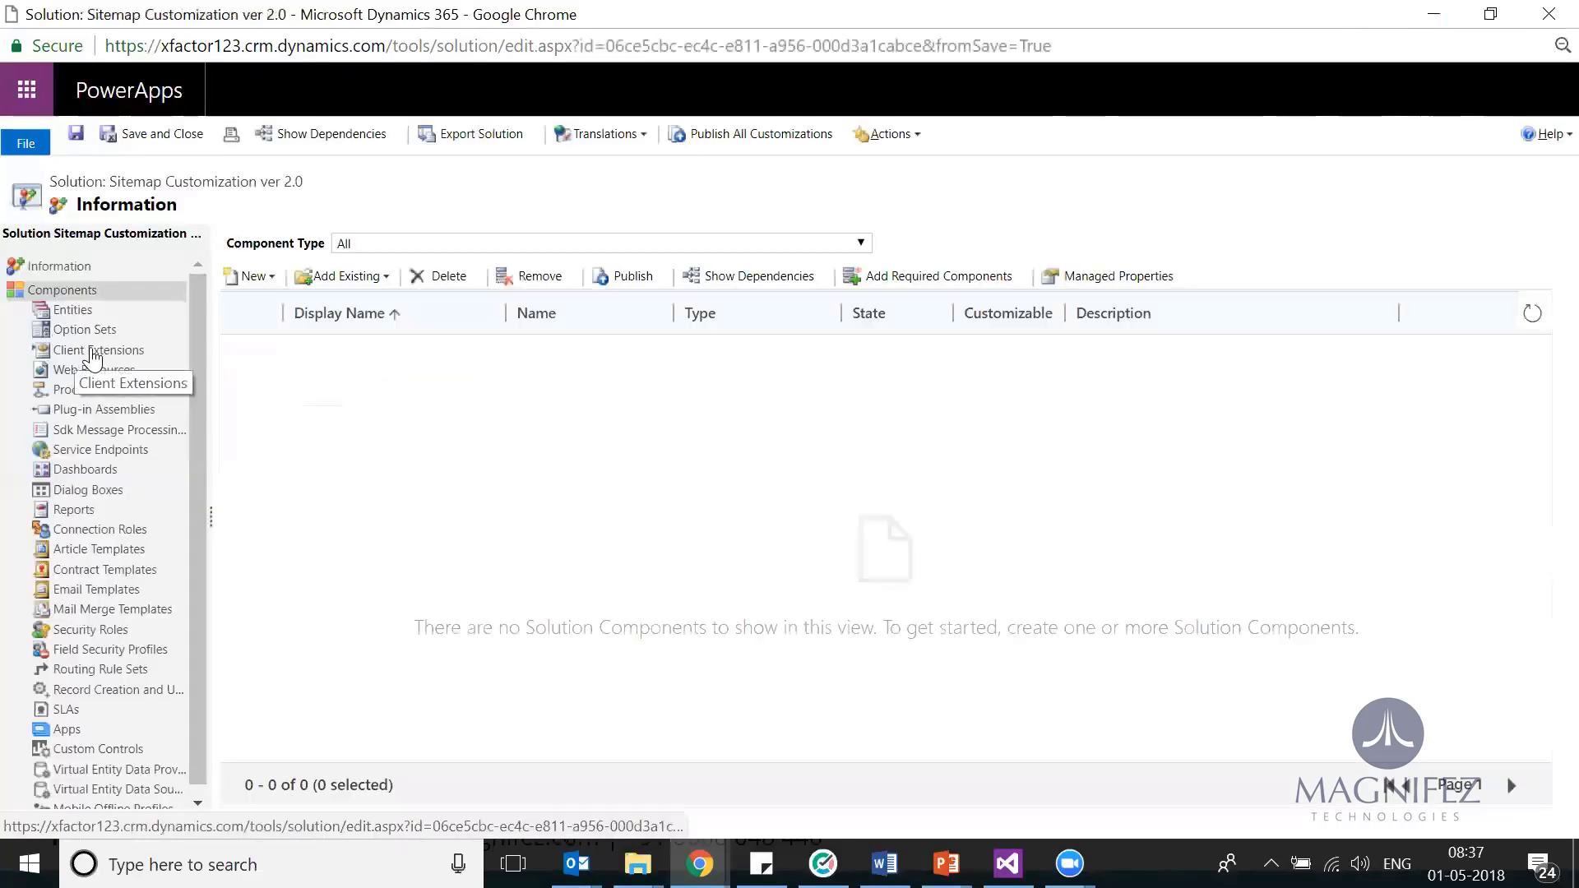
# - Add the existing Site Map client extension and accept the missing required components notice
pyautogui.click(93, 354)
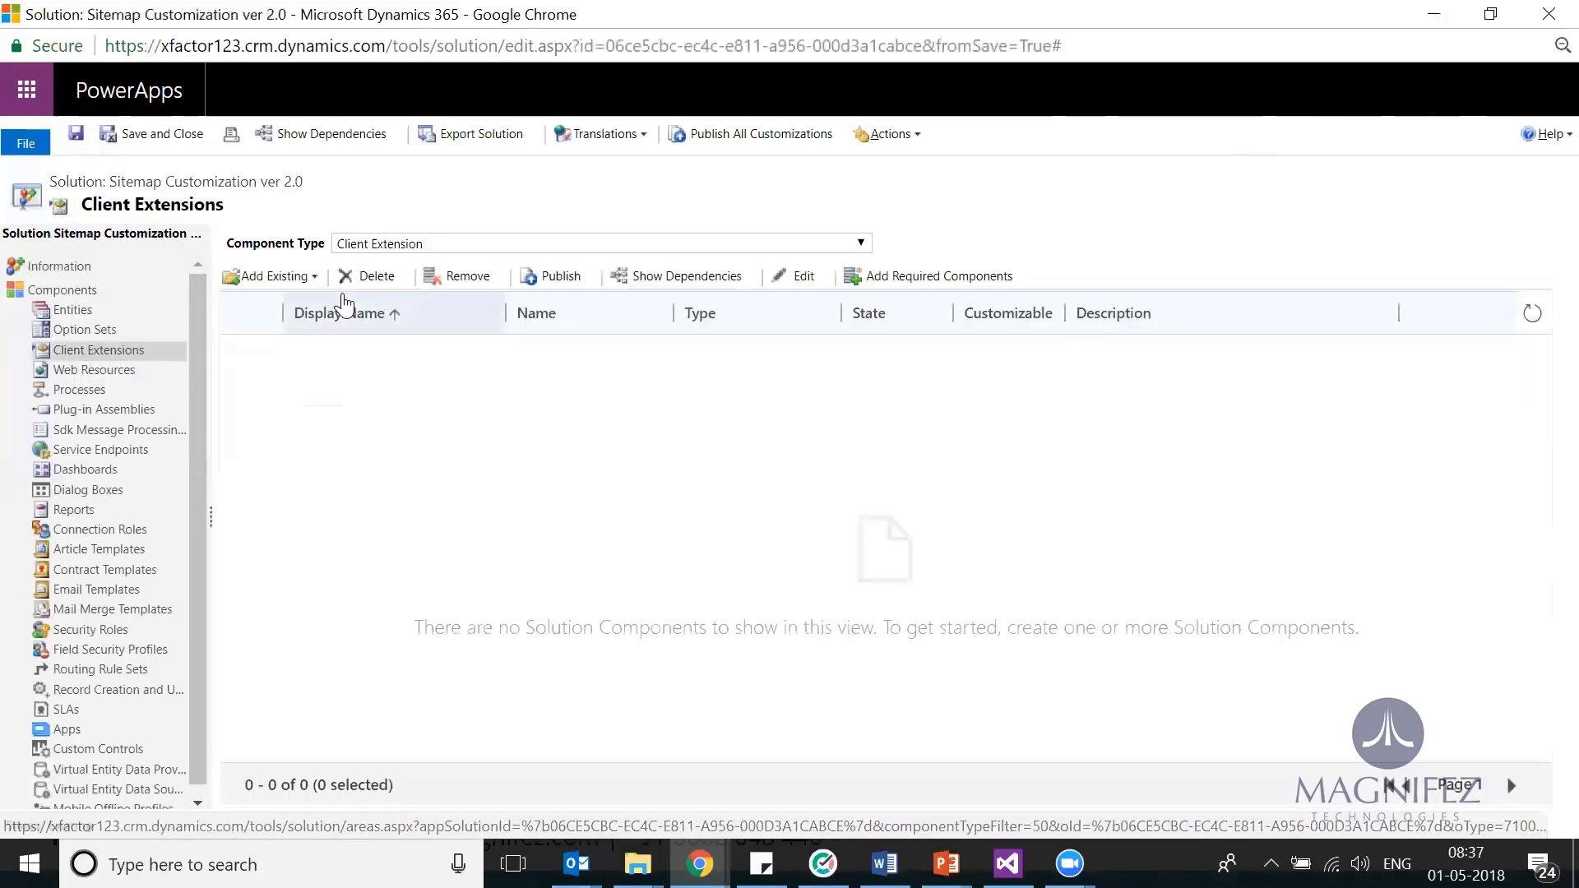
pyautogui.click(315, 276)
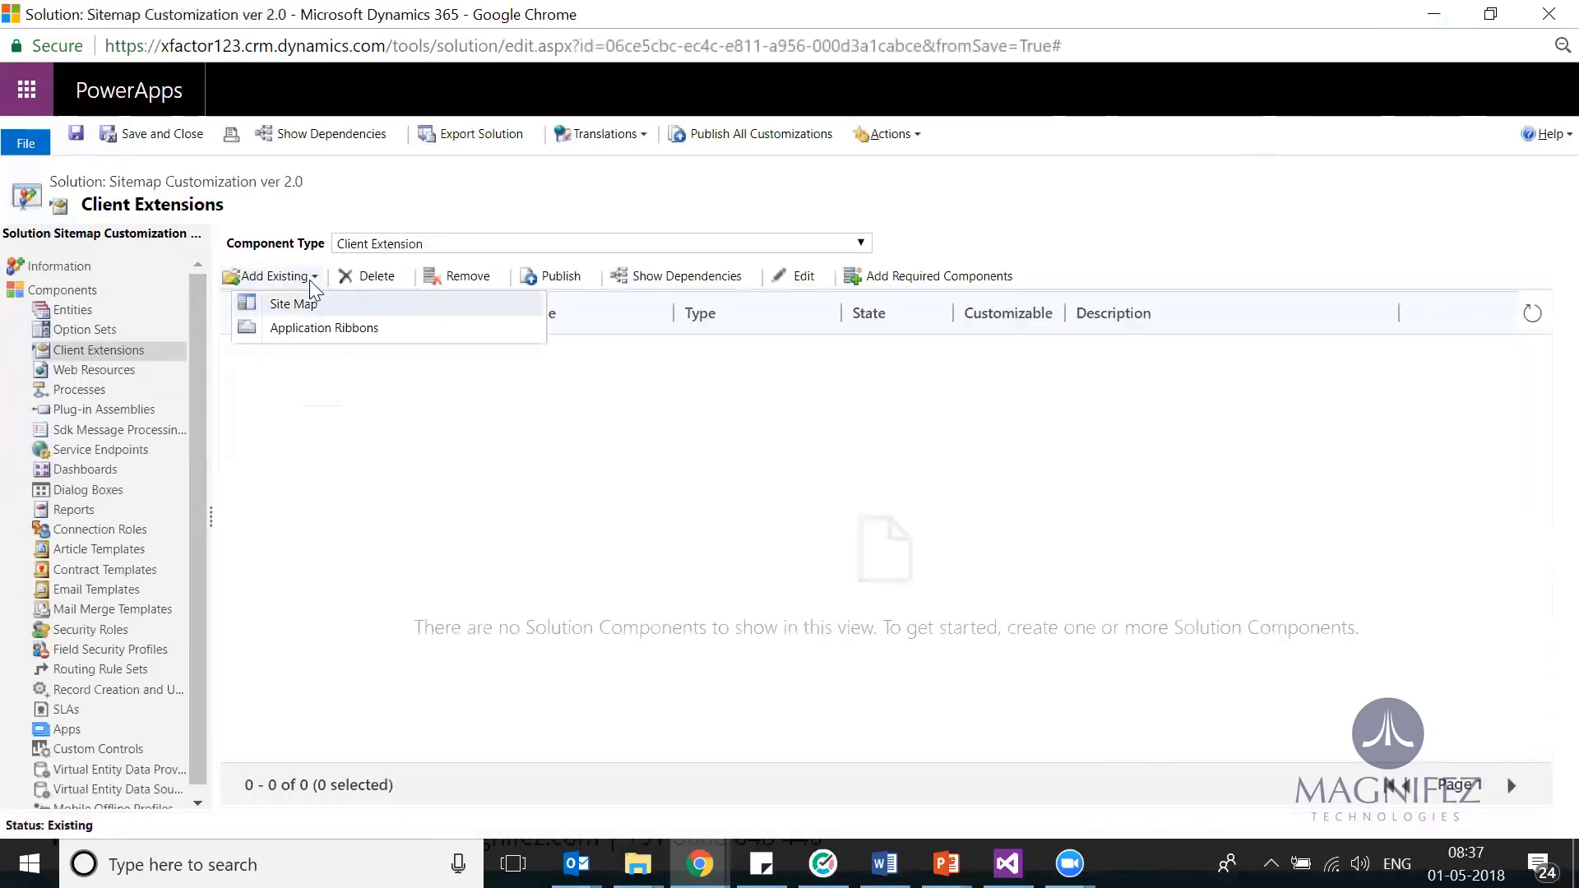
pyautogui.click(315, 312)
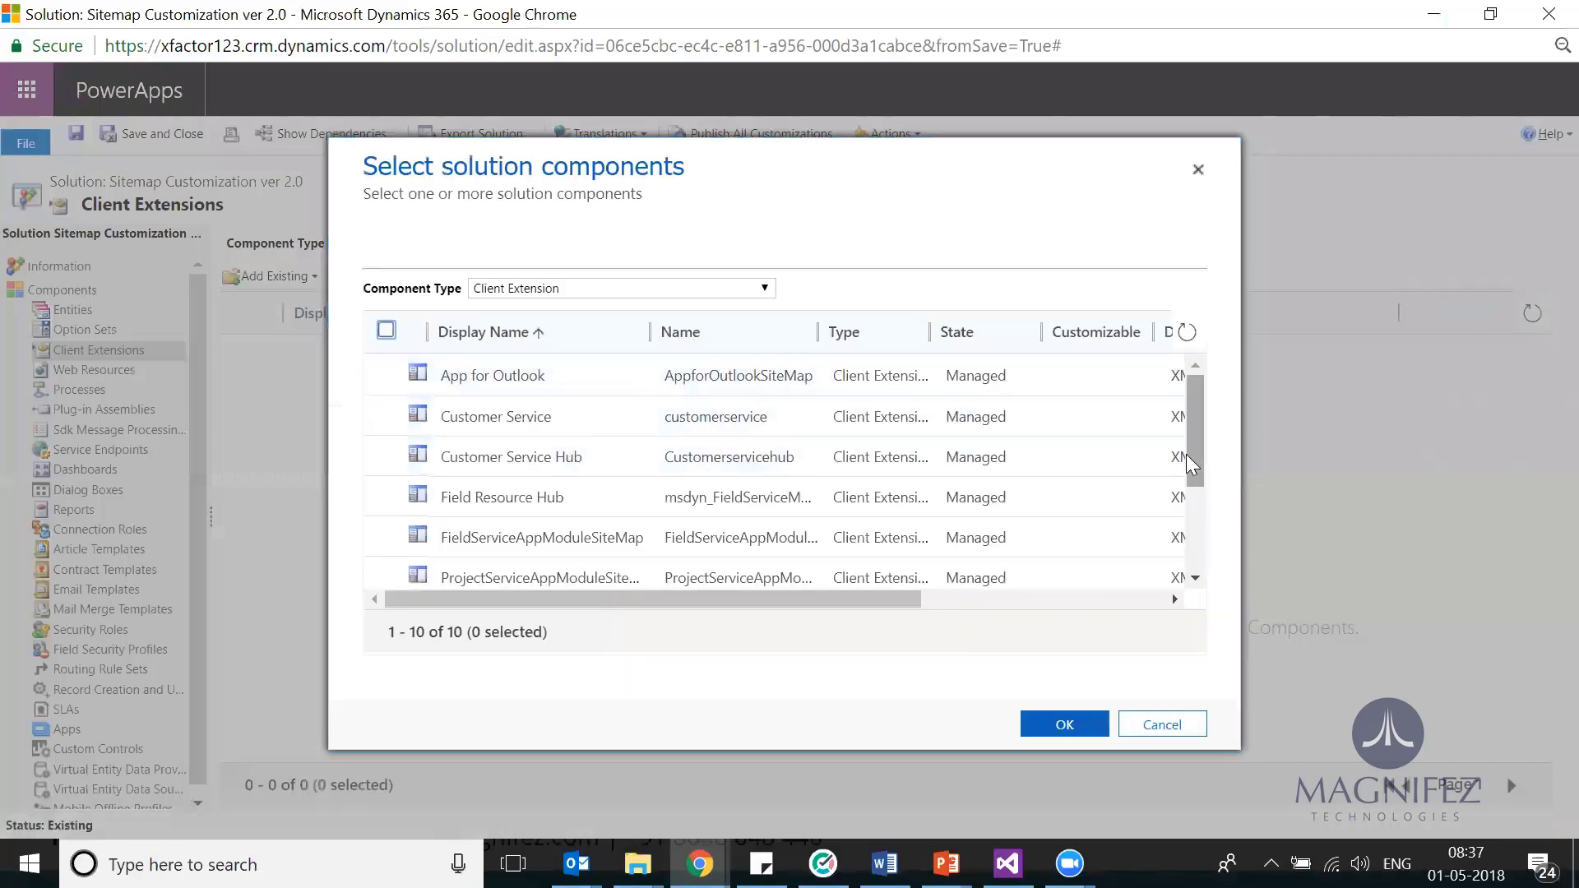
pyautogui.moveTo(1185, 454); pyautogui.dragTo(1184, 583)
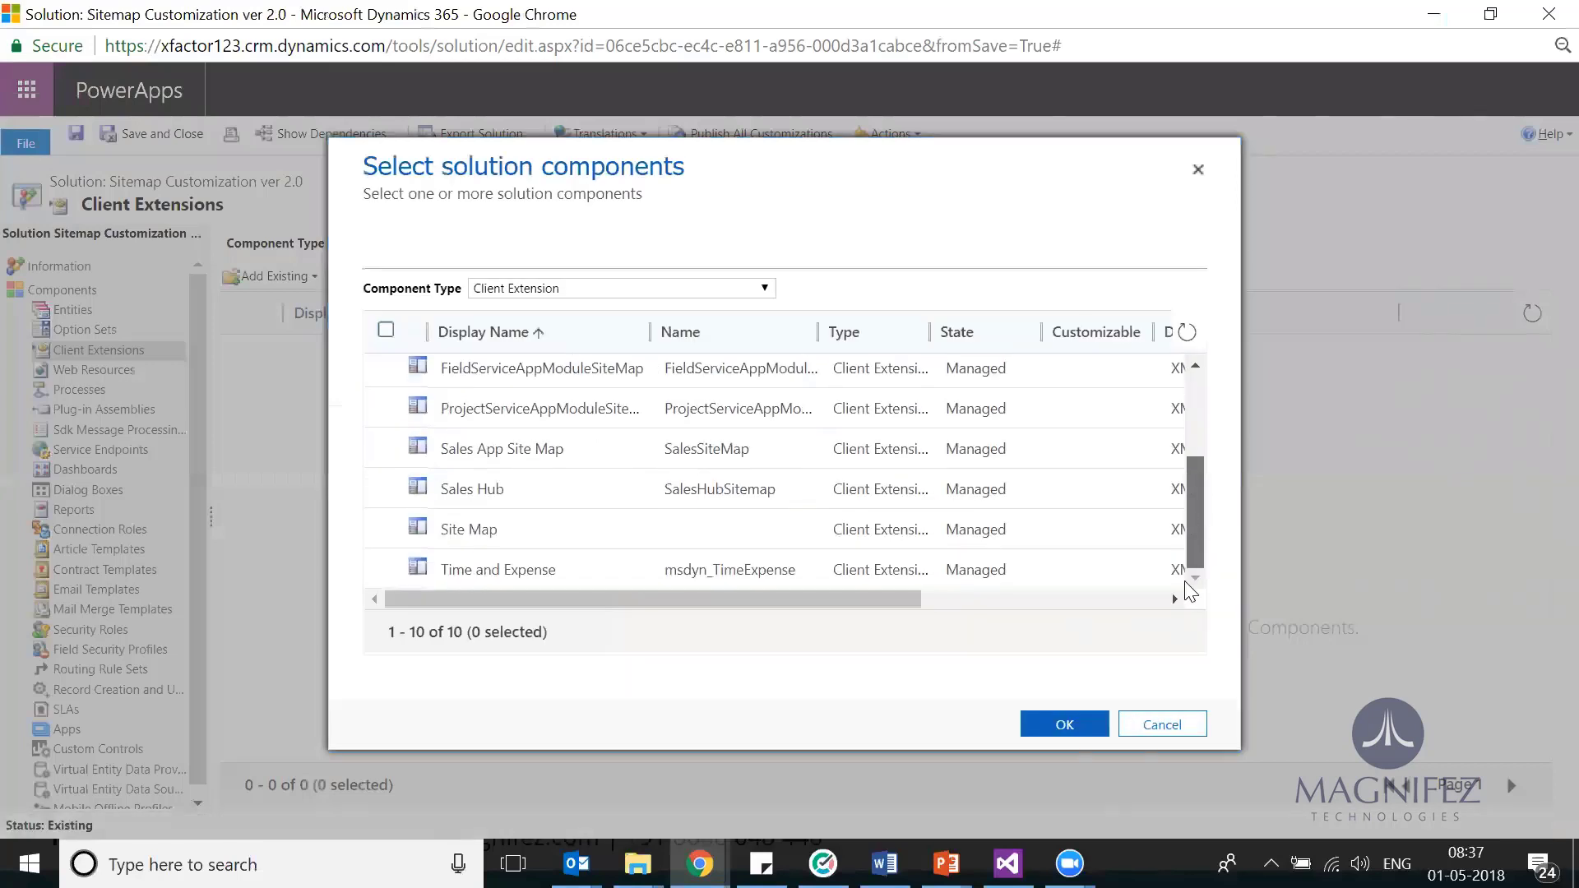
pyautogui.click(783, 544)
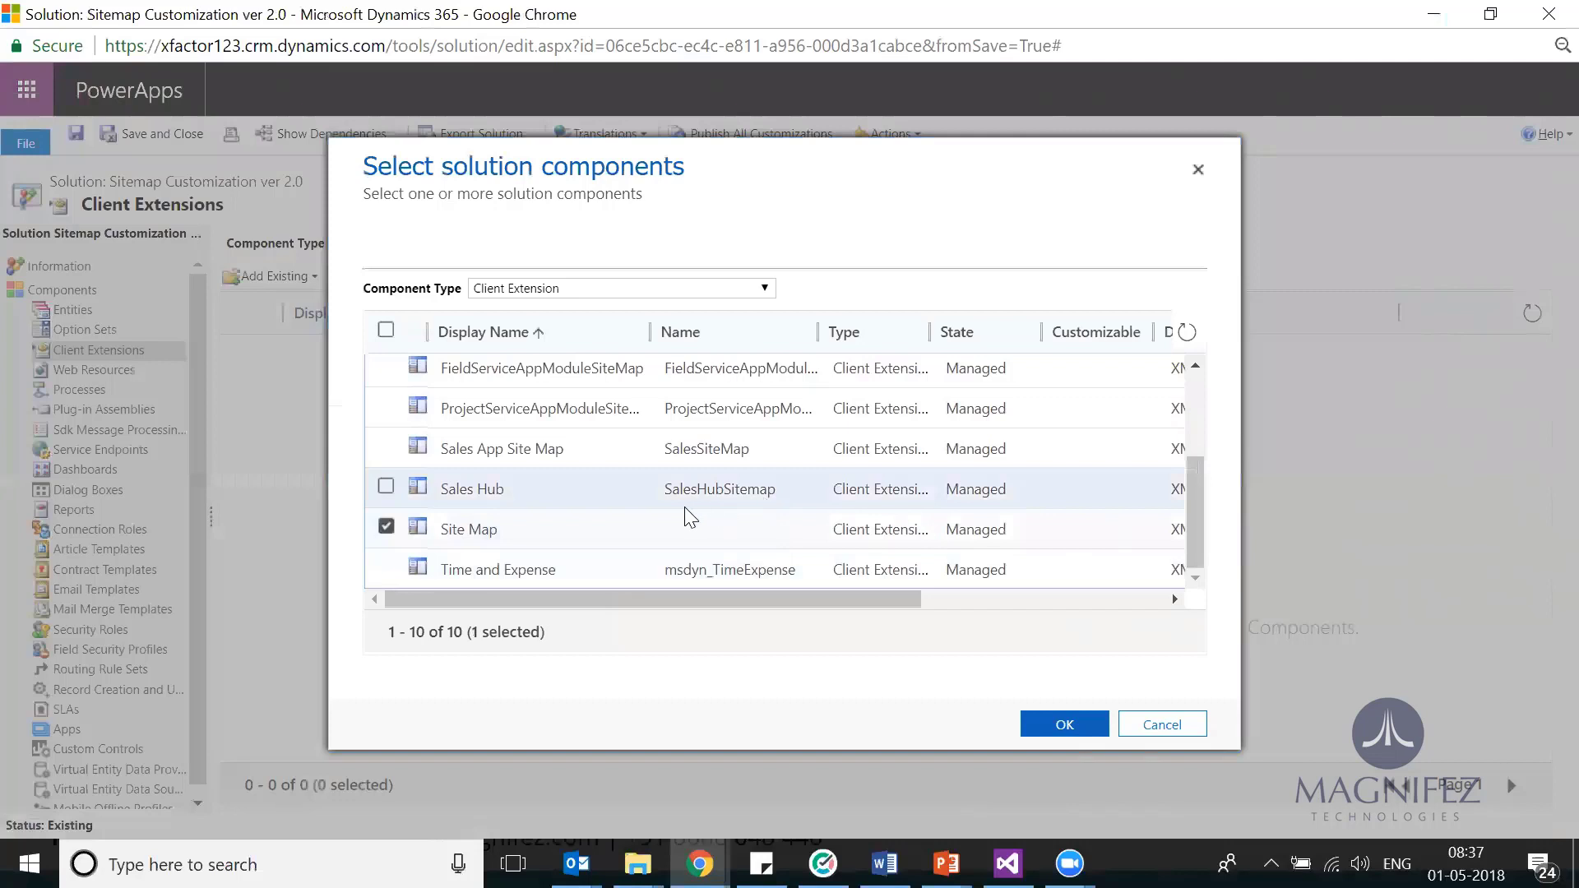
pyautogui.click(617, 497)
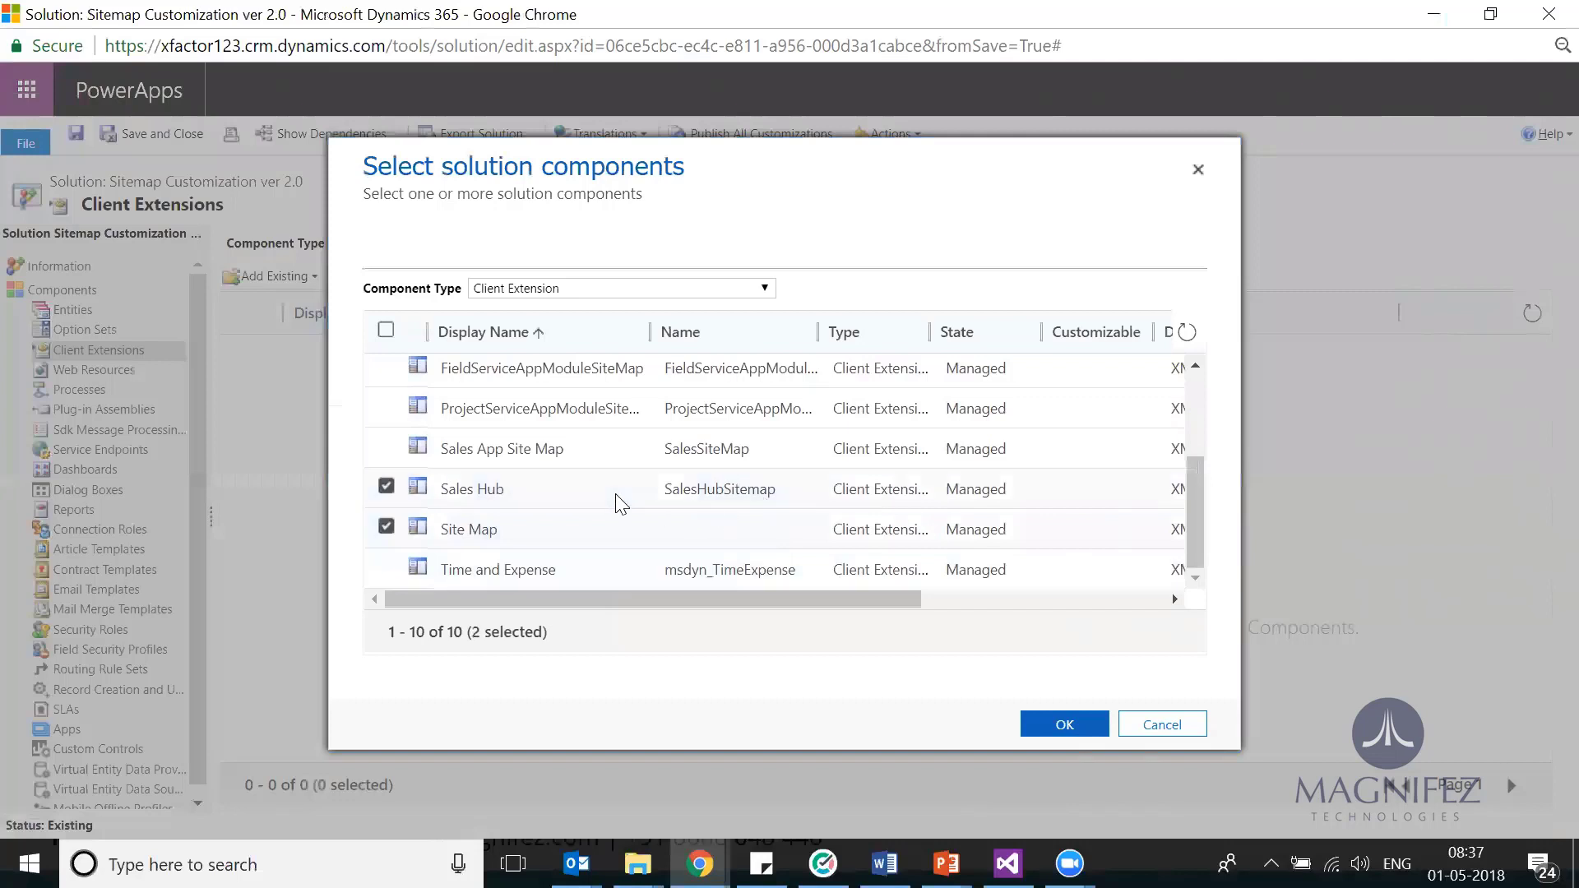
pyautogui.click(543, 491)
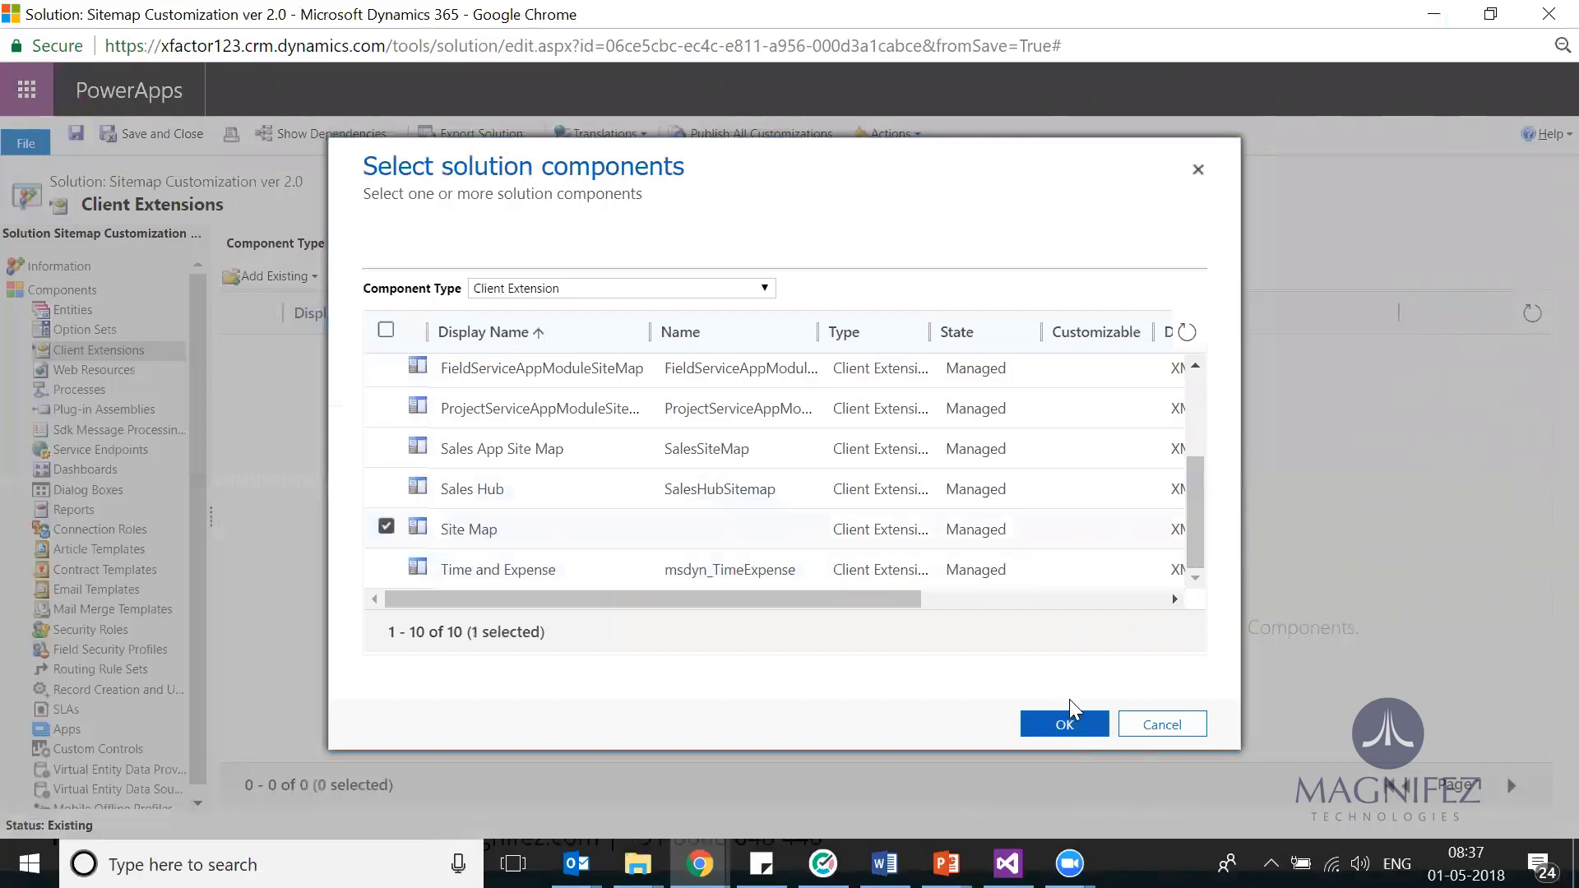
pyautogui.rightClick(1190, 418)
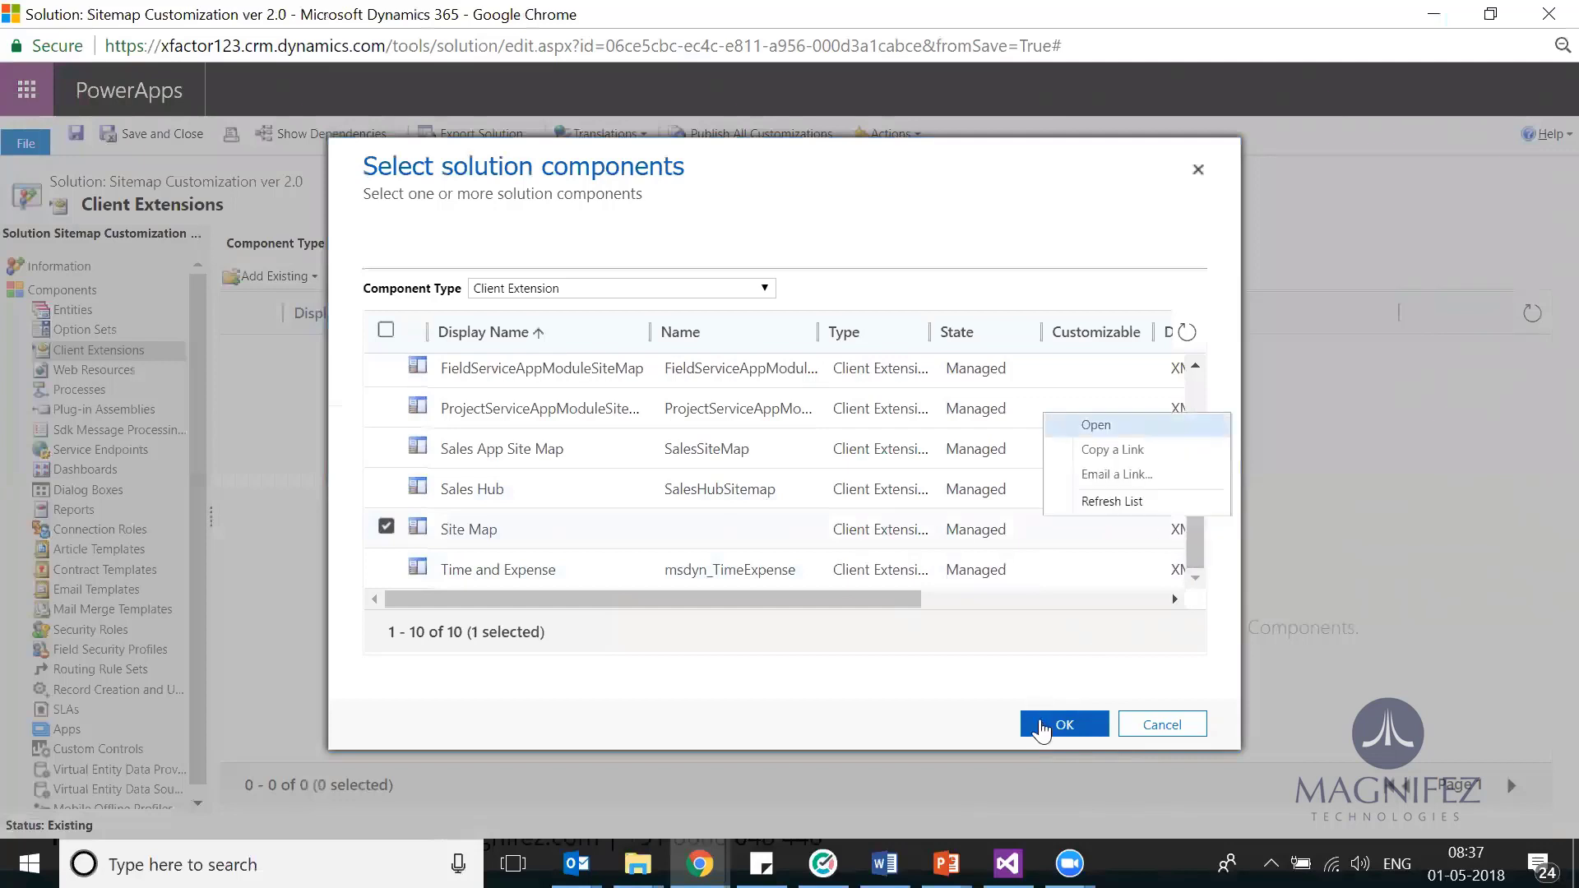
pyautogui.click(1041, 725)
pyautogui.click(1032, 695)
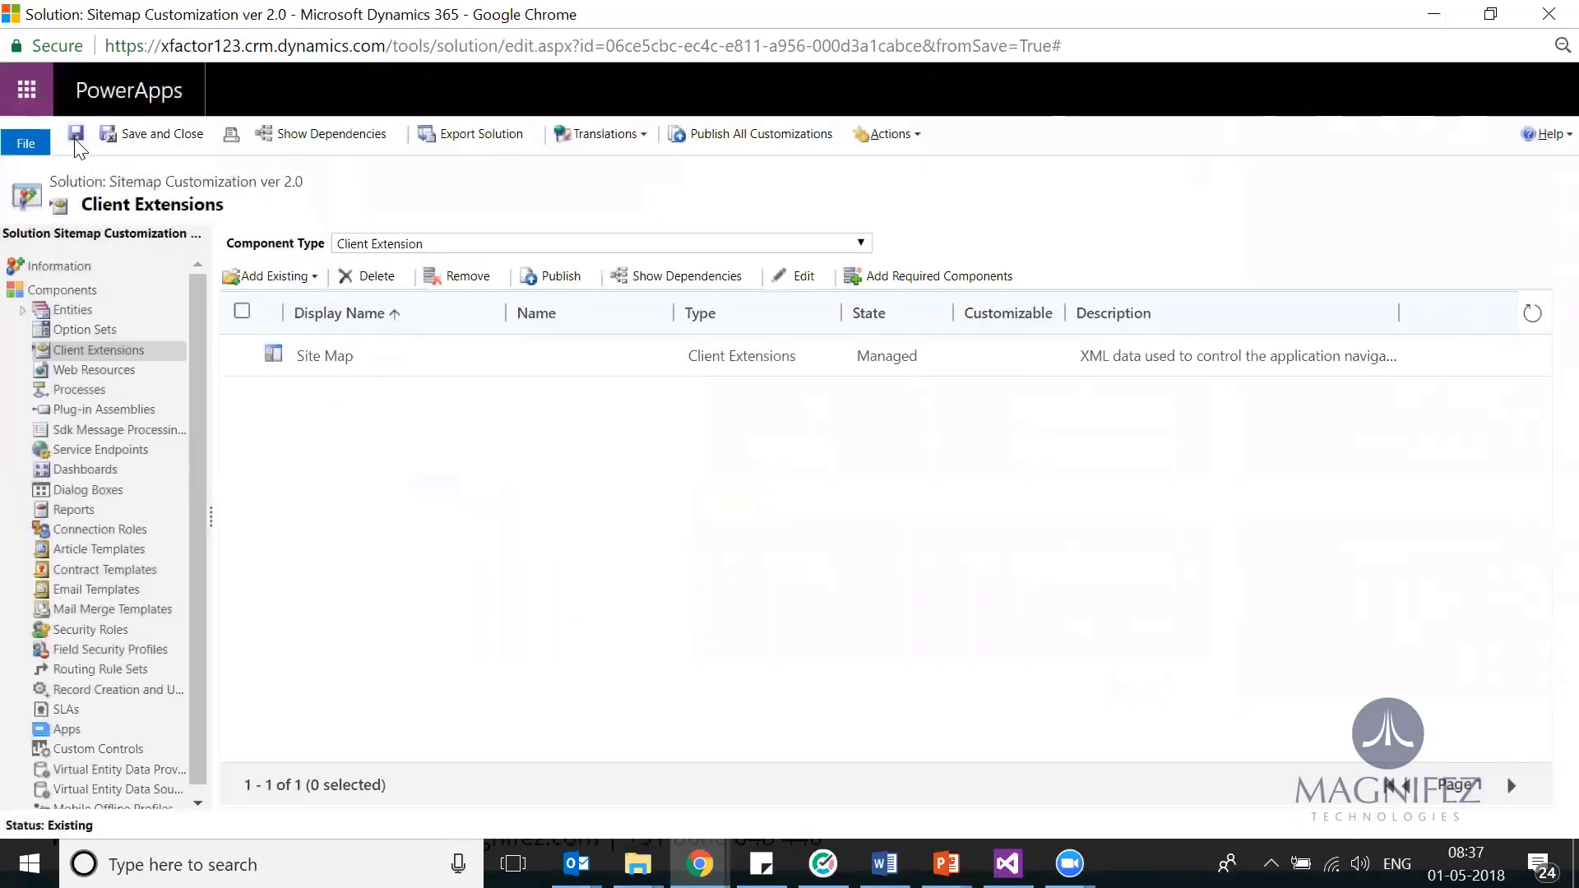
# - Export the solution through the wizard as an Unmanaged package
pyautogui.click(480, 135)
pyautogui.click(978, 656)
pyautogui.click(990, 653)
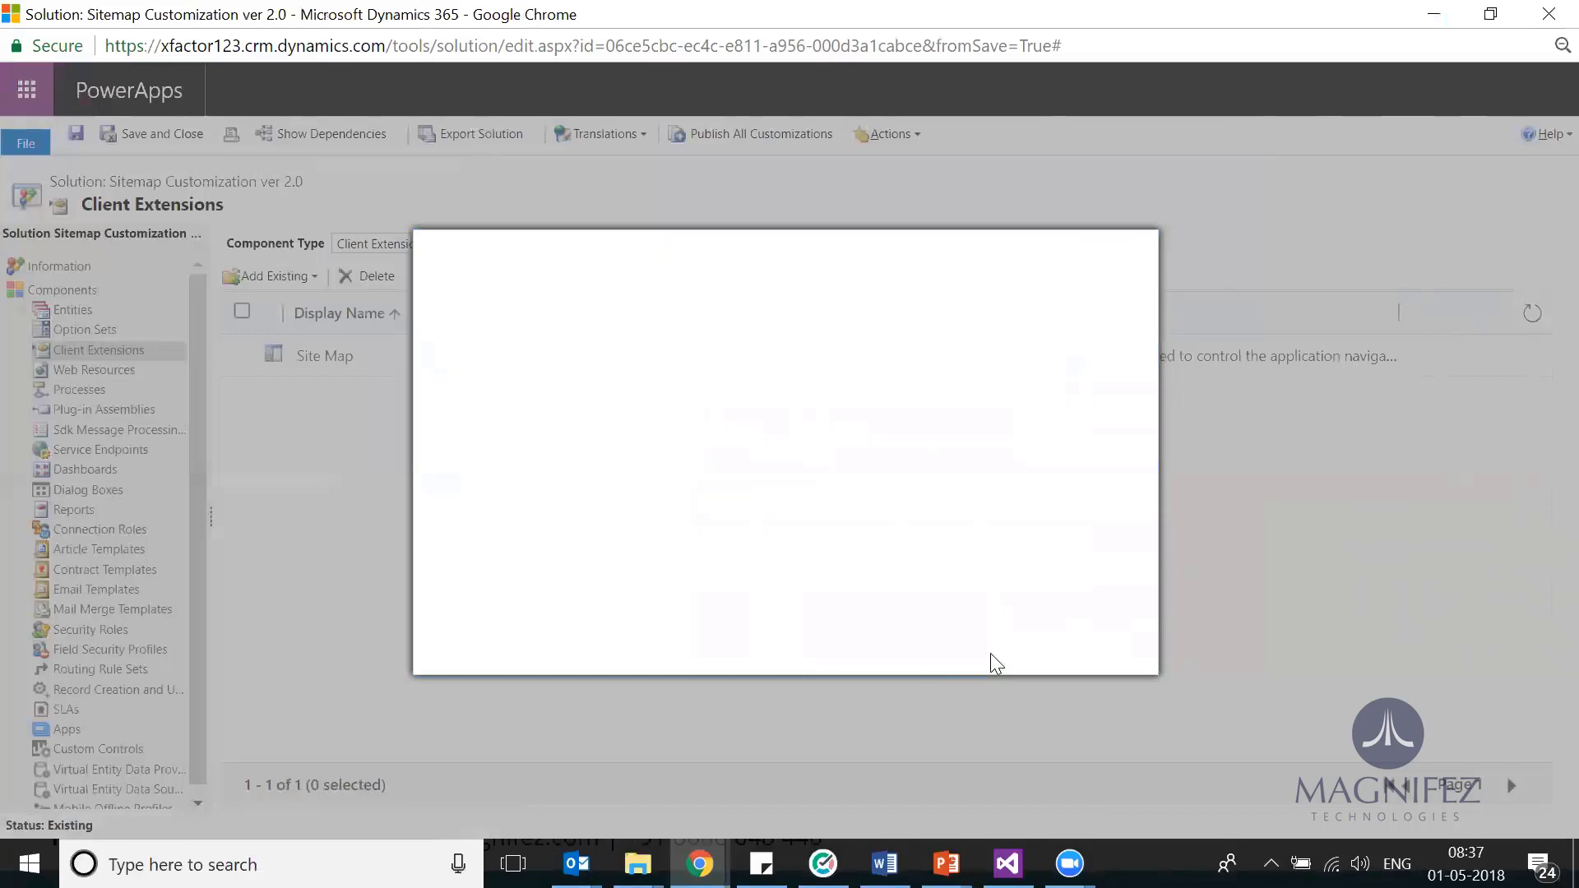
pyautogui.click(991, 656)
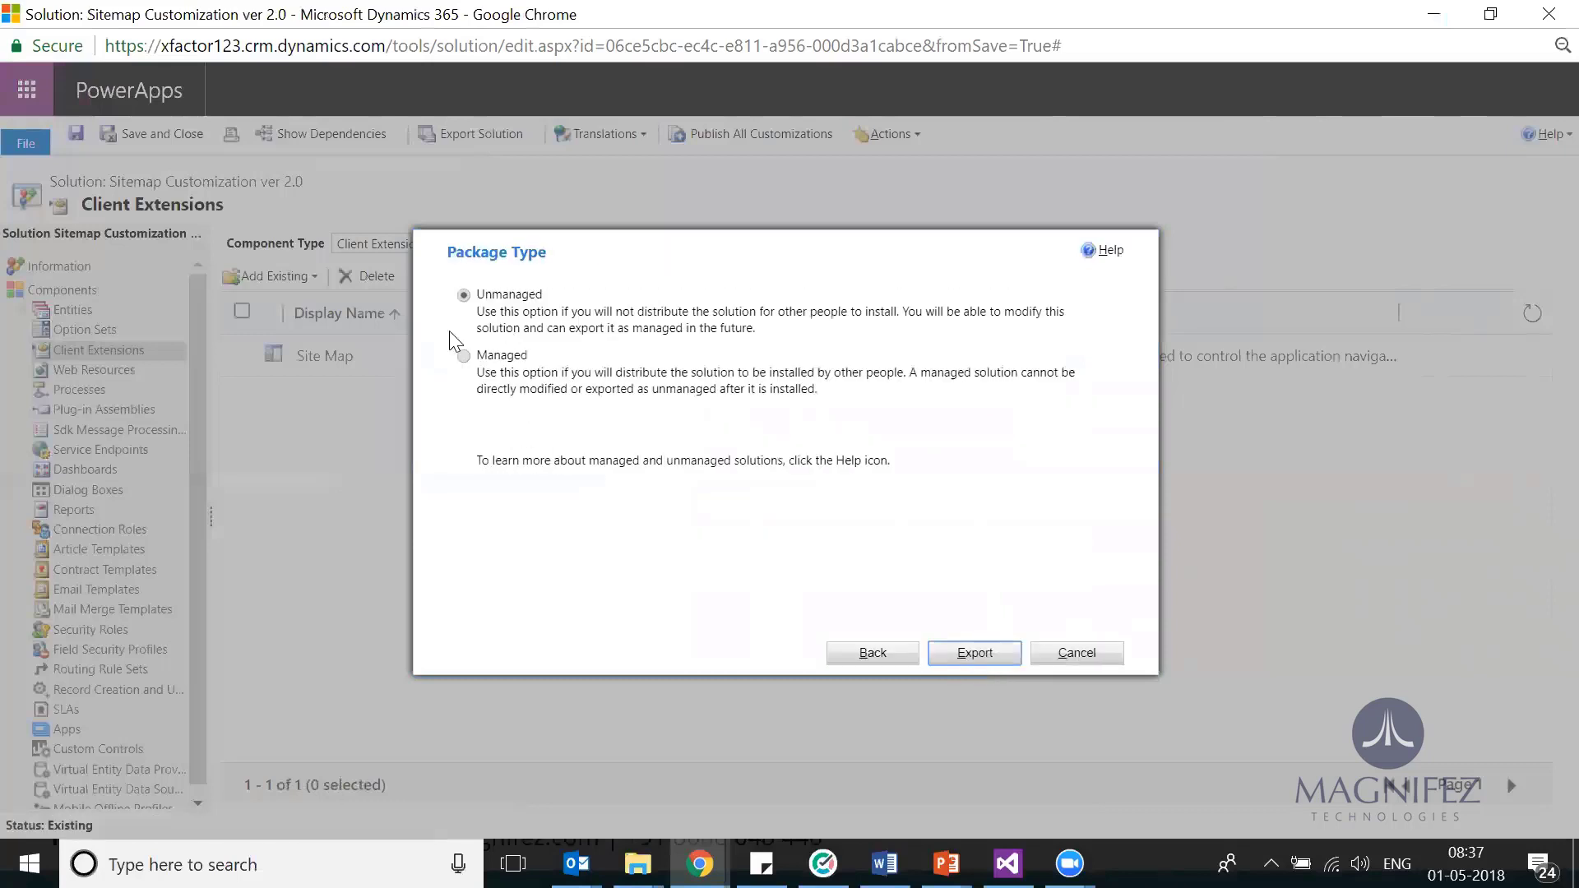
pyautogui.click(975, 654)
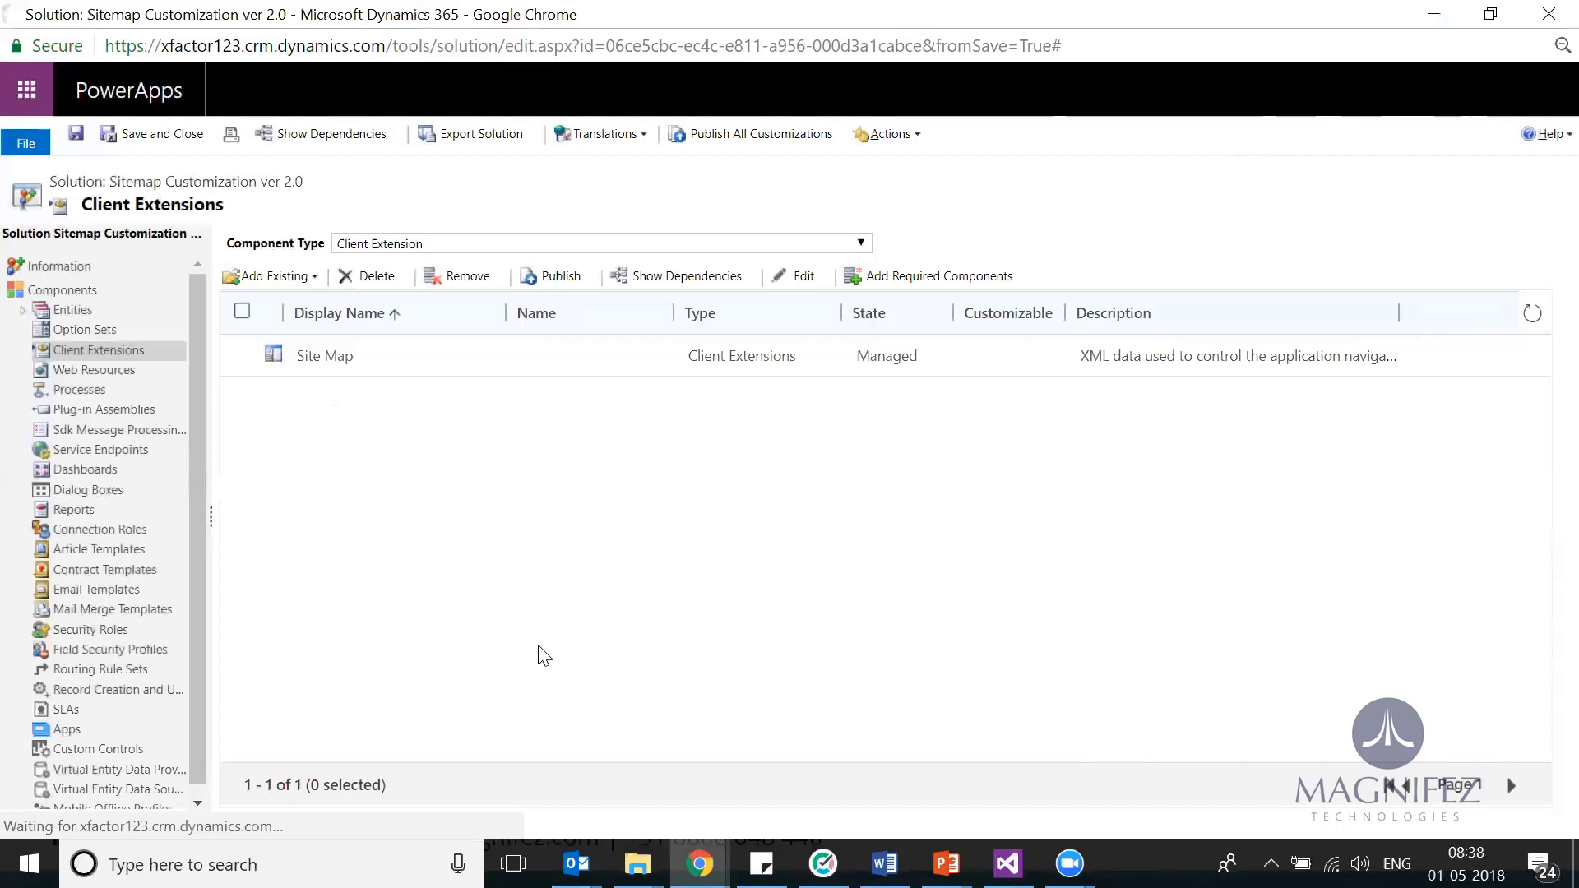
# - Extract the SitemapCustomizationver20_2_0 zip into its own folder and bring up the customizations file's options
pyautogui.click(421, 796)
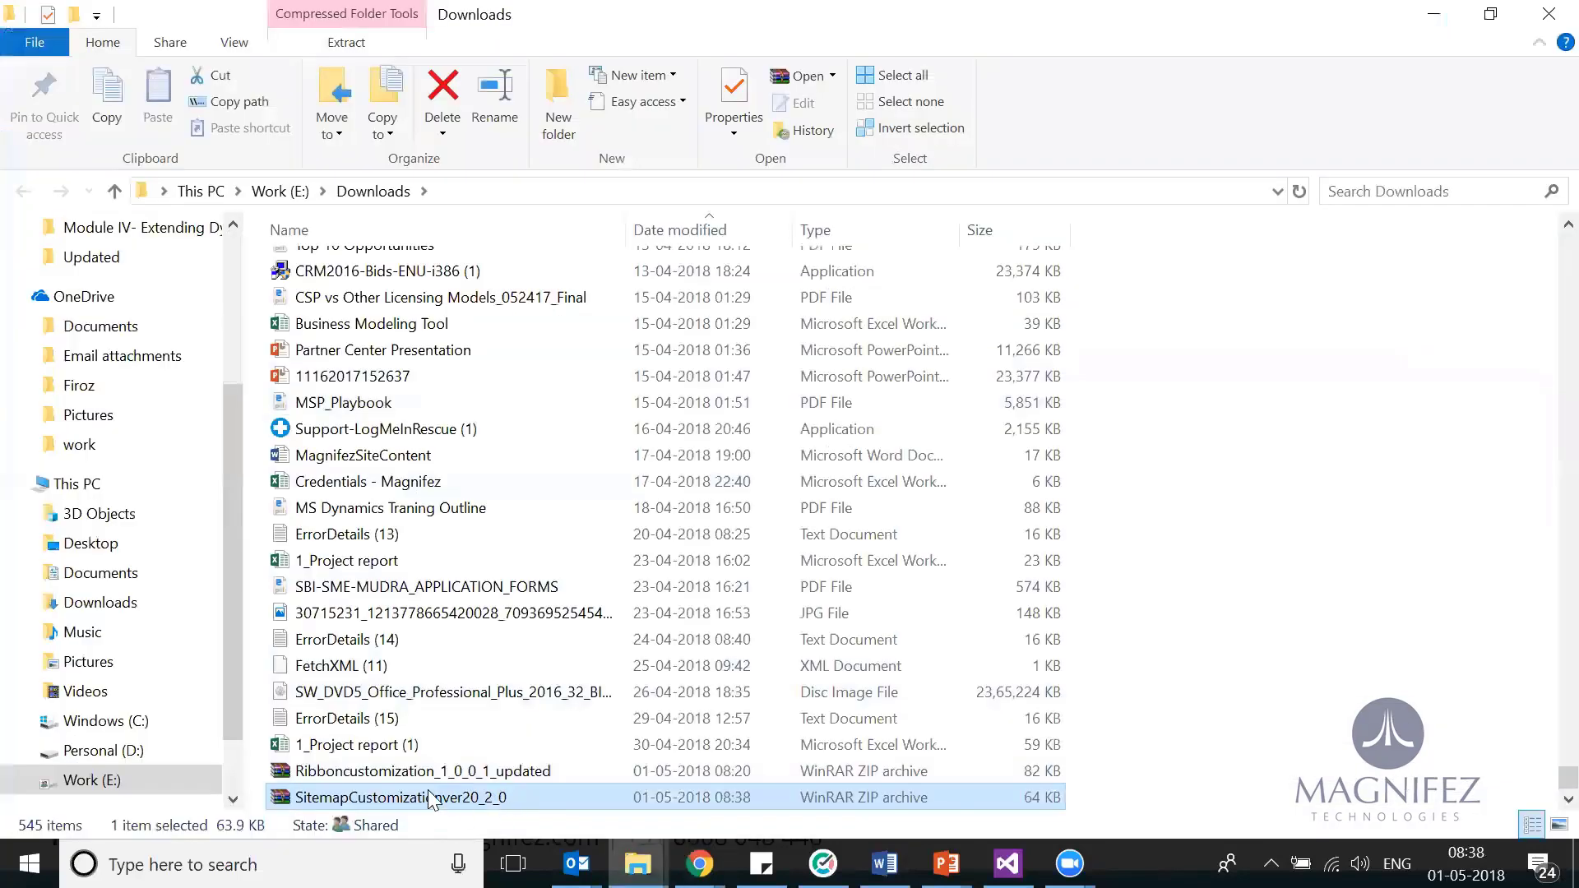
pyautogui.rightClick(504, 803)
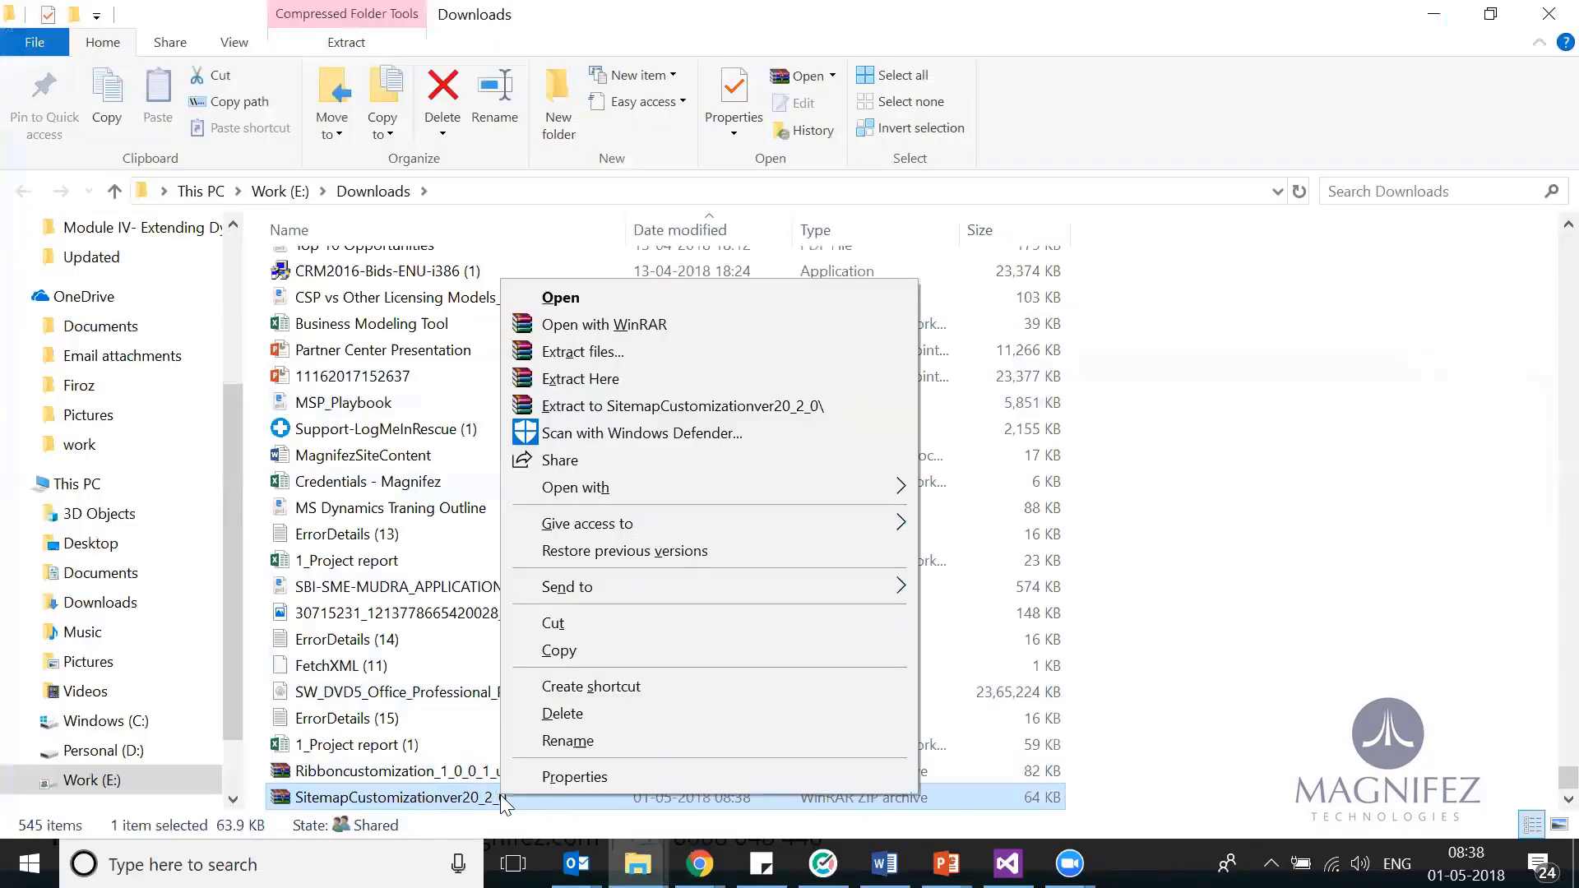
pyautogui.moveTo(904, 487)
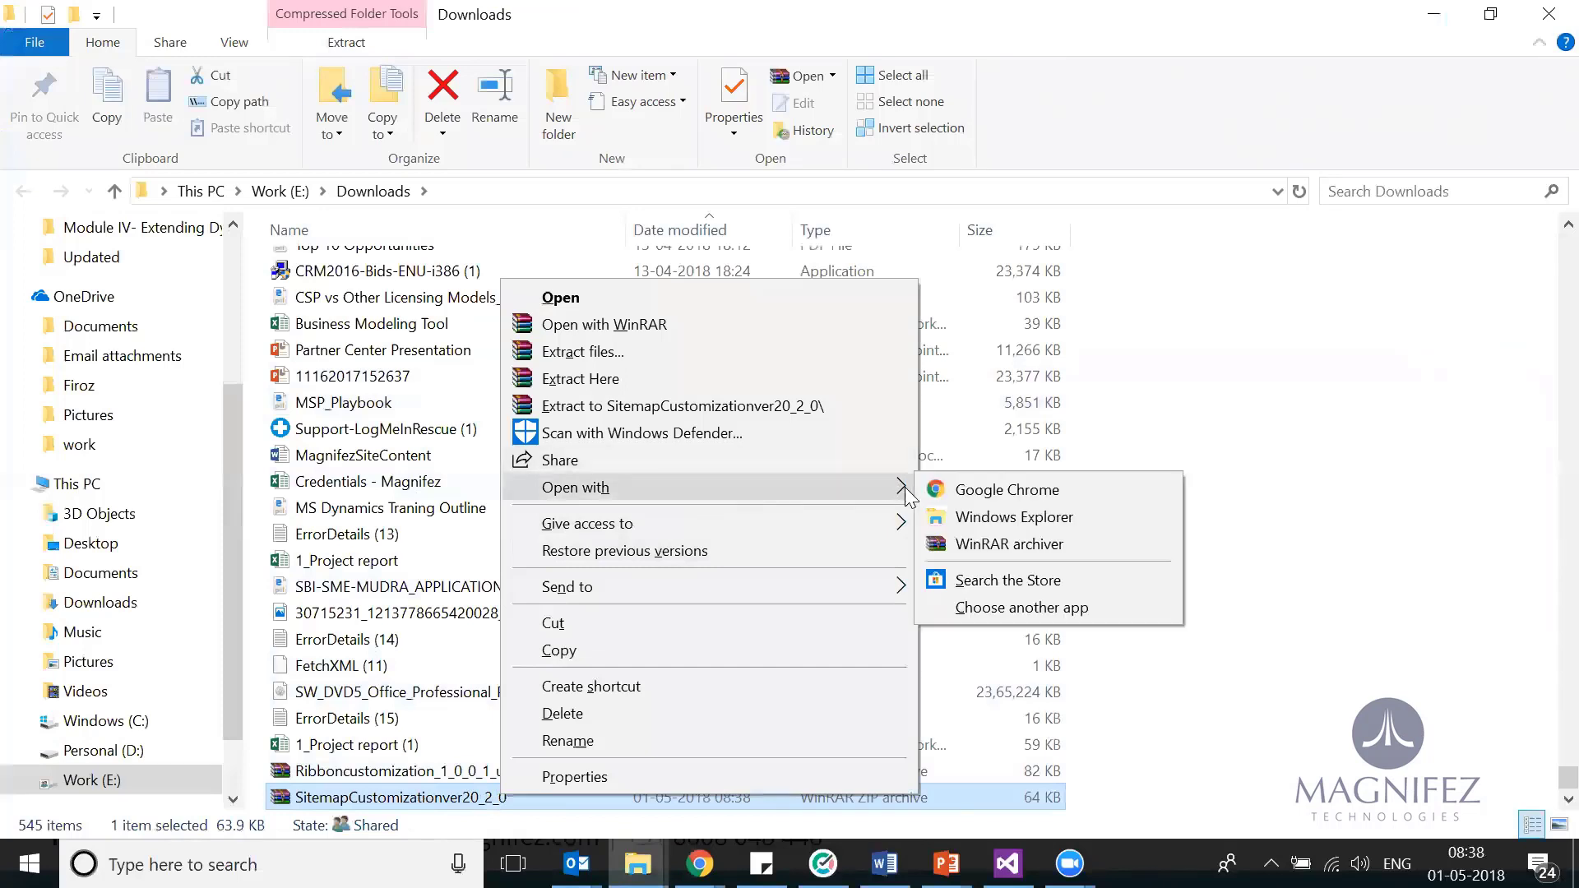
pyautogui.click(844, 406)
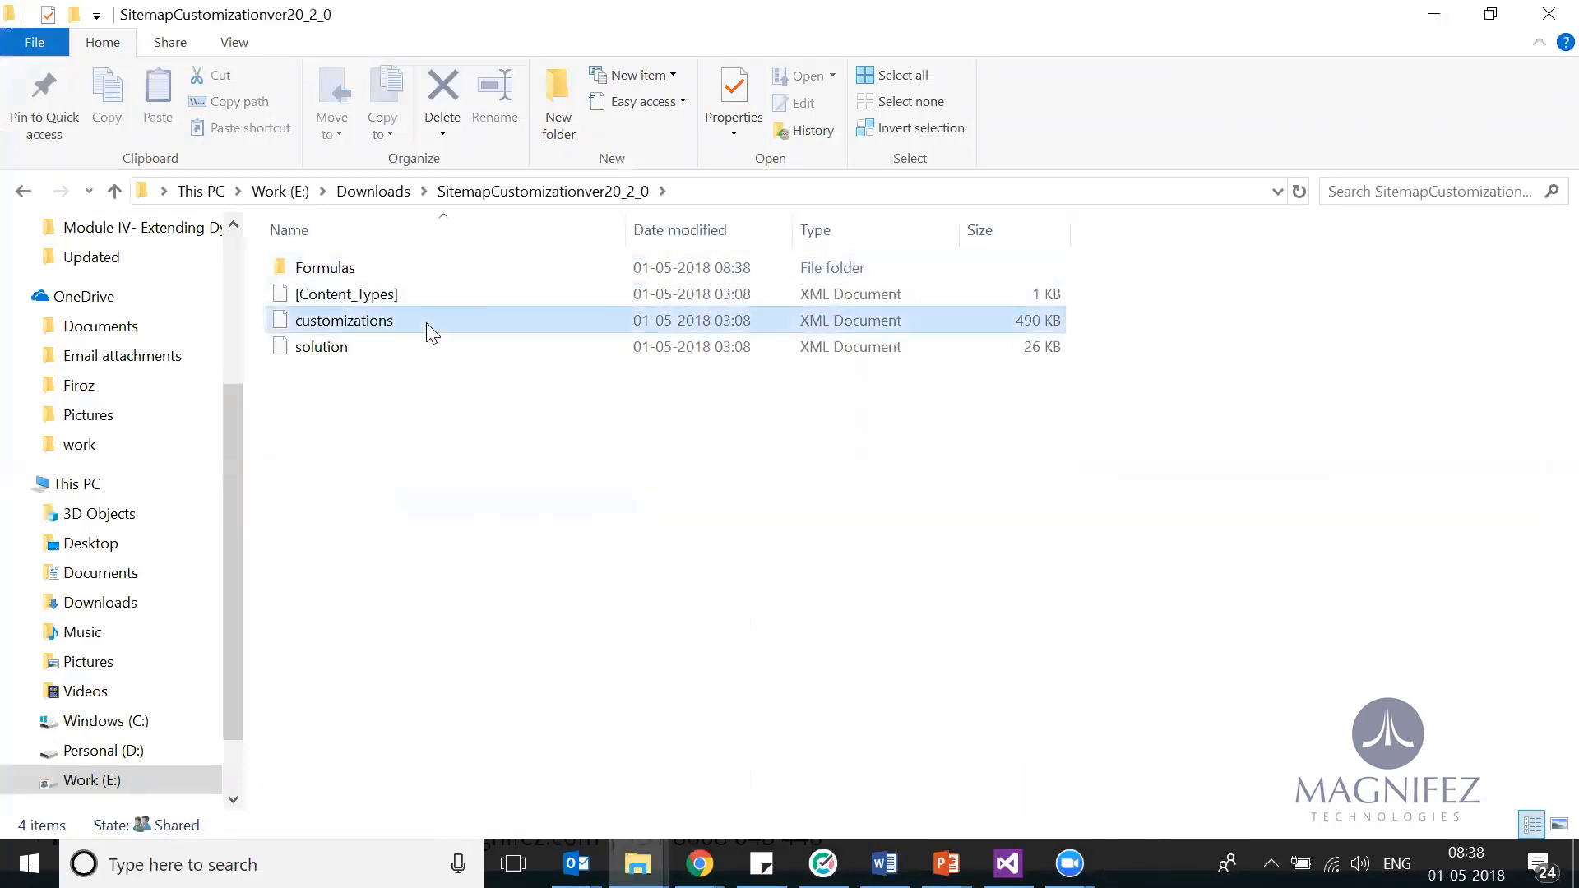
pyautogui.rightClick(426, 322)
# - Open the customizations file in Notepad, maximized
pyautogui.moveTo(635, 457)
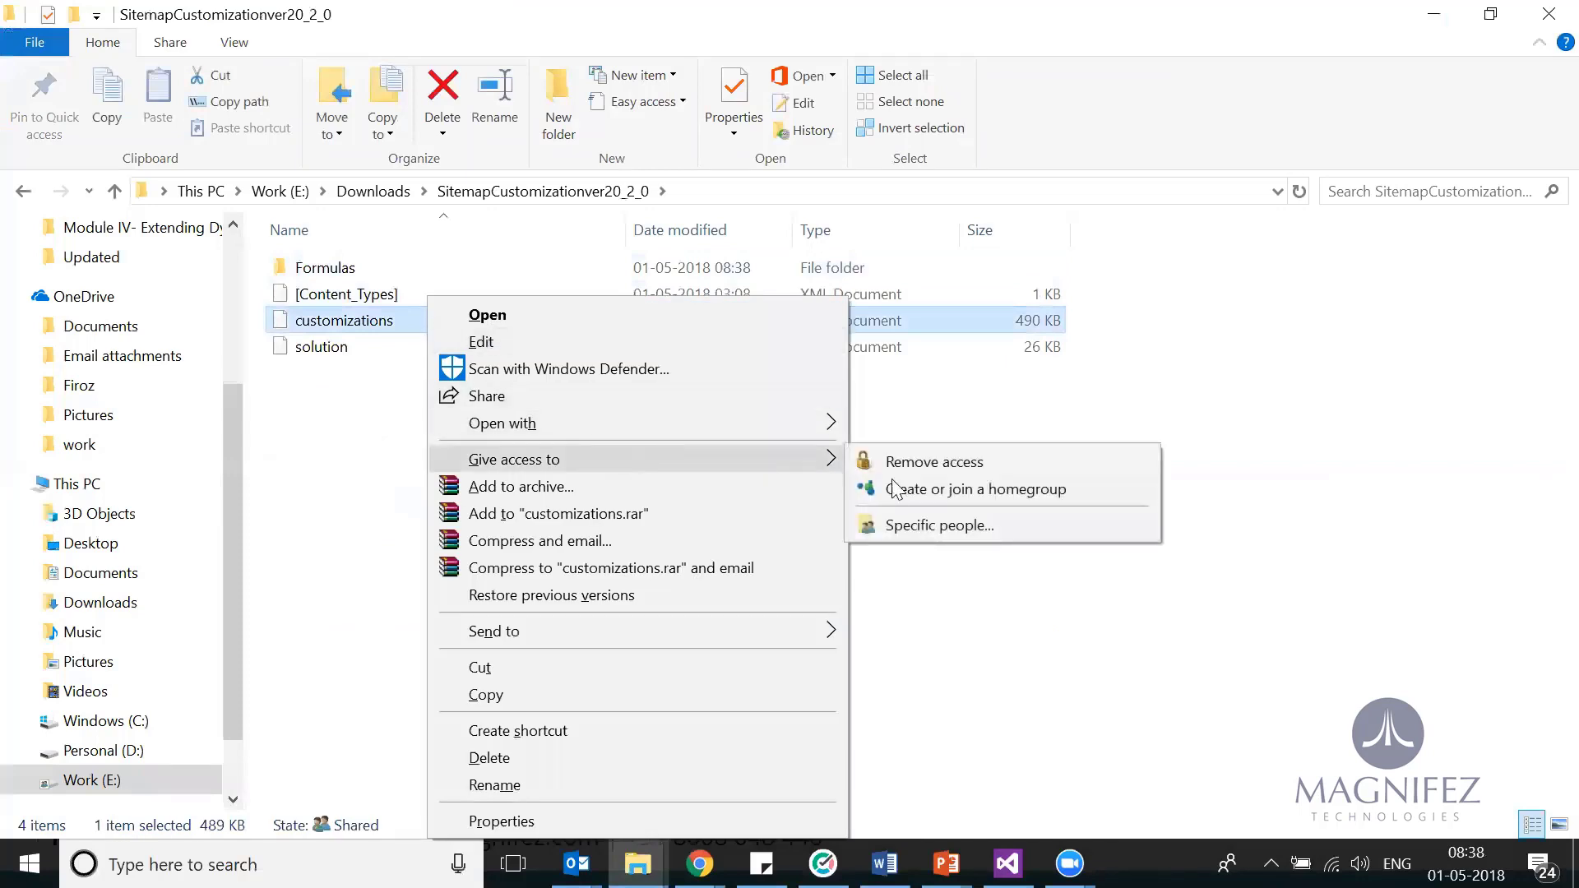
pyautogui.moveTo(826, 414)
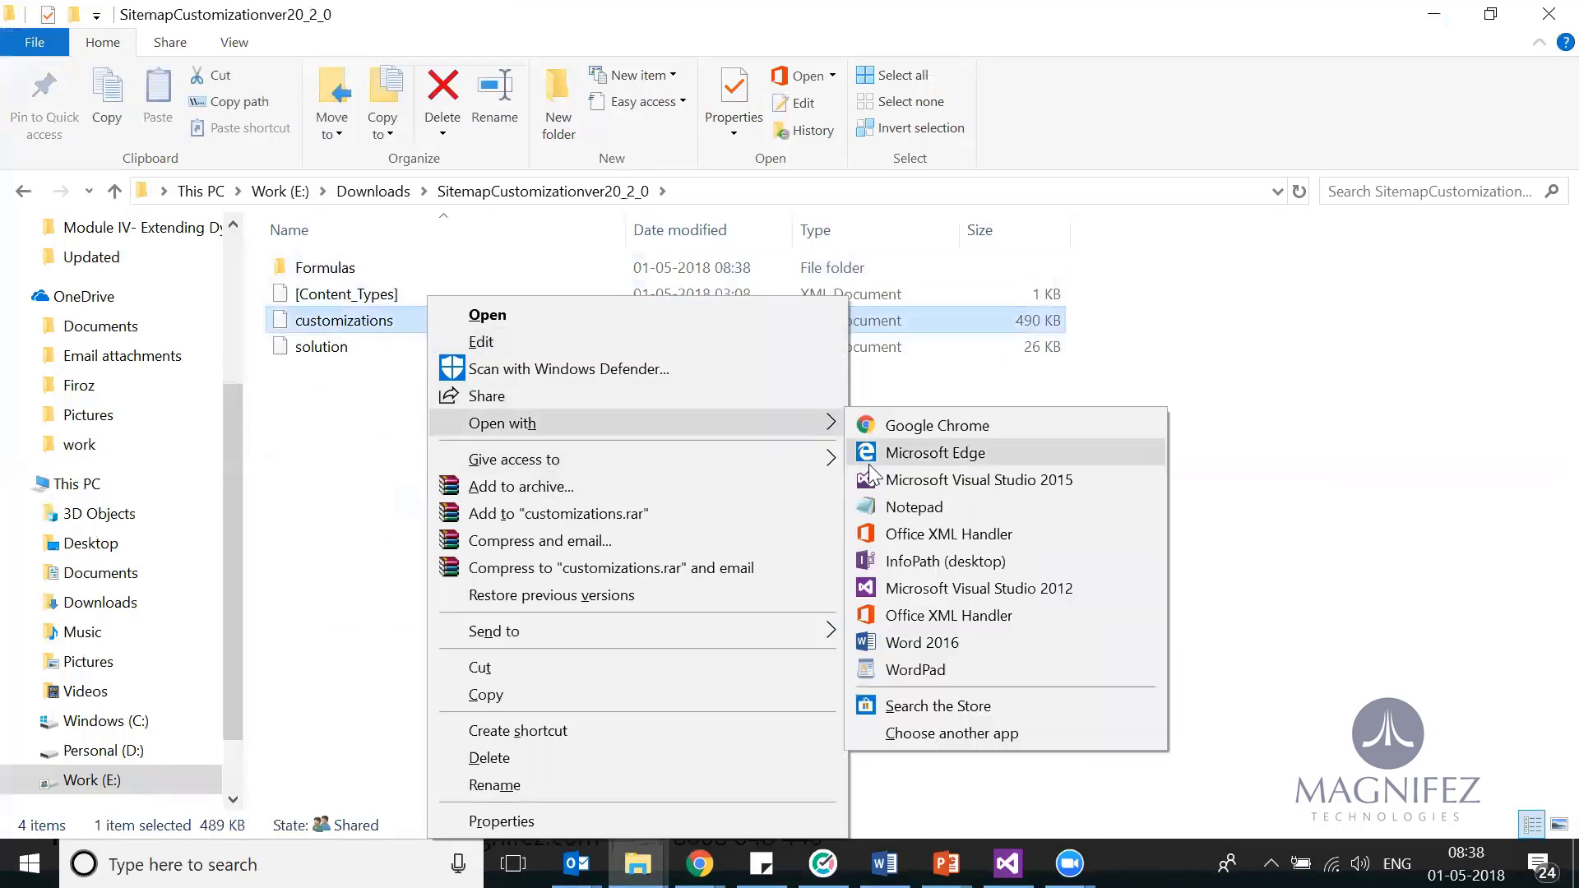
pyautogui.click(895, 508)
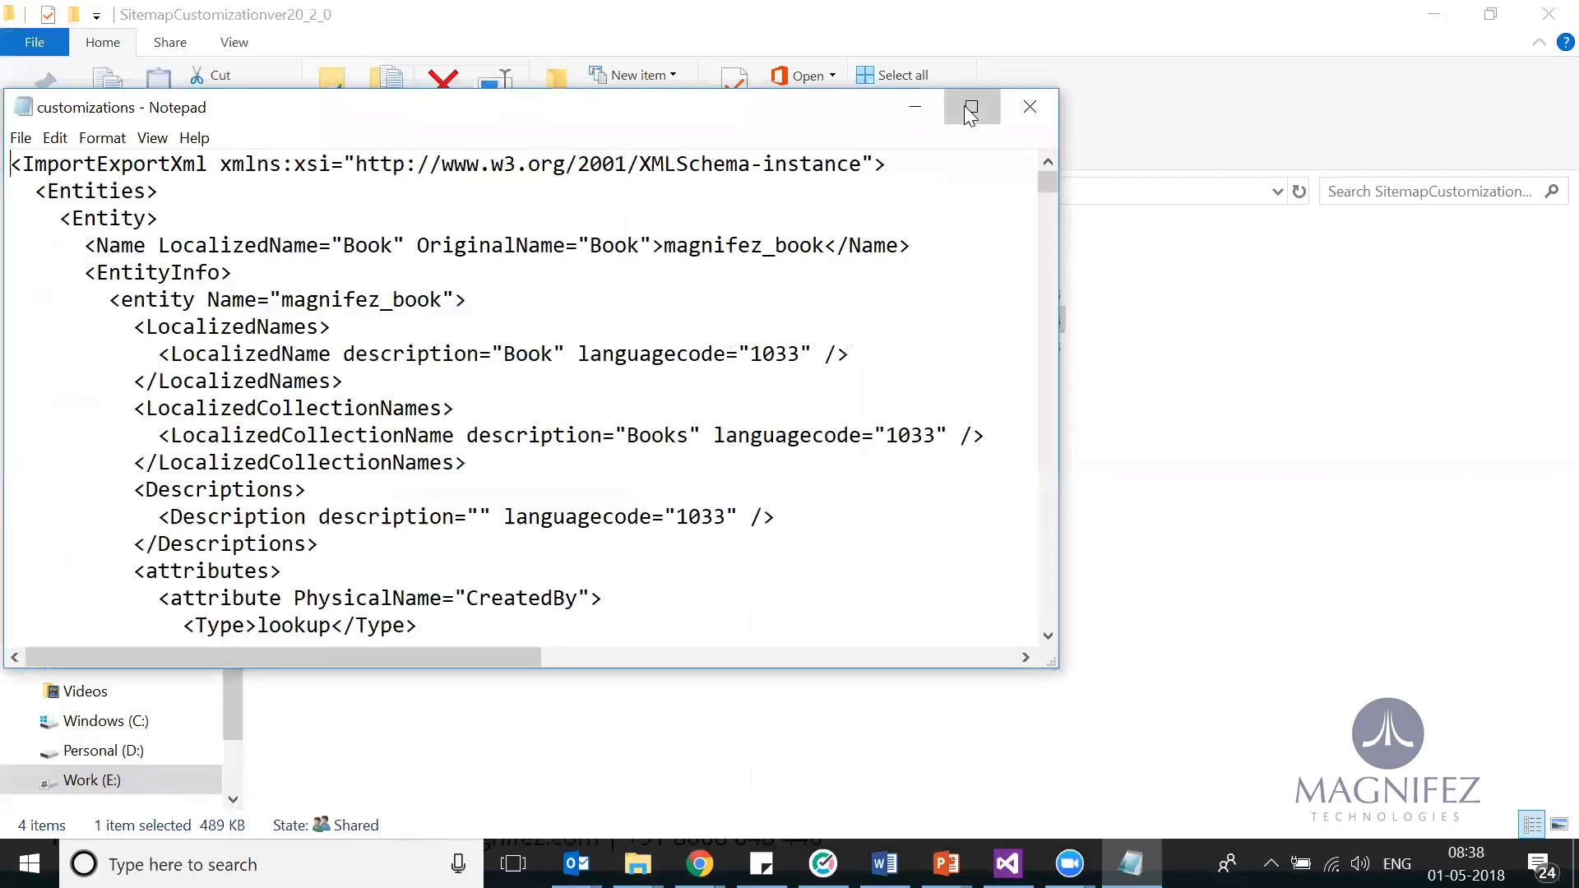
pyautogui.click(976, 106)
# - Browse the XML down to the SiteMap section and its Sales area definition
pyautogui.moveTo(20, 94); pyautogui.dragTo(158, 92)
pyautogui.moveTo(55, 122); pyautogui.dragTo(313, 176)
pyautogui.moveTo(512, 188); pyautogui.dragTo(504, 293)
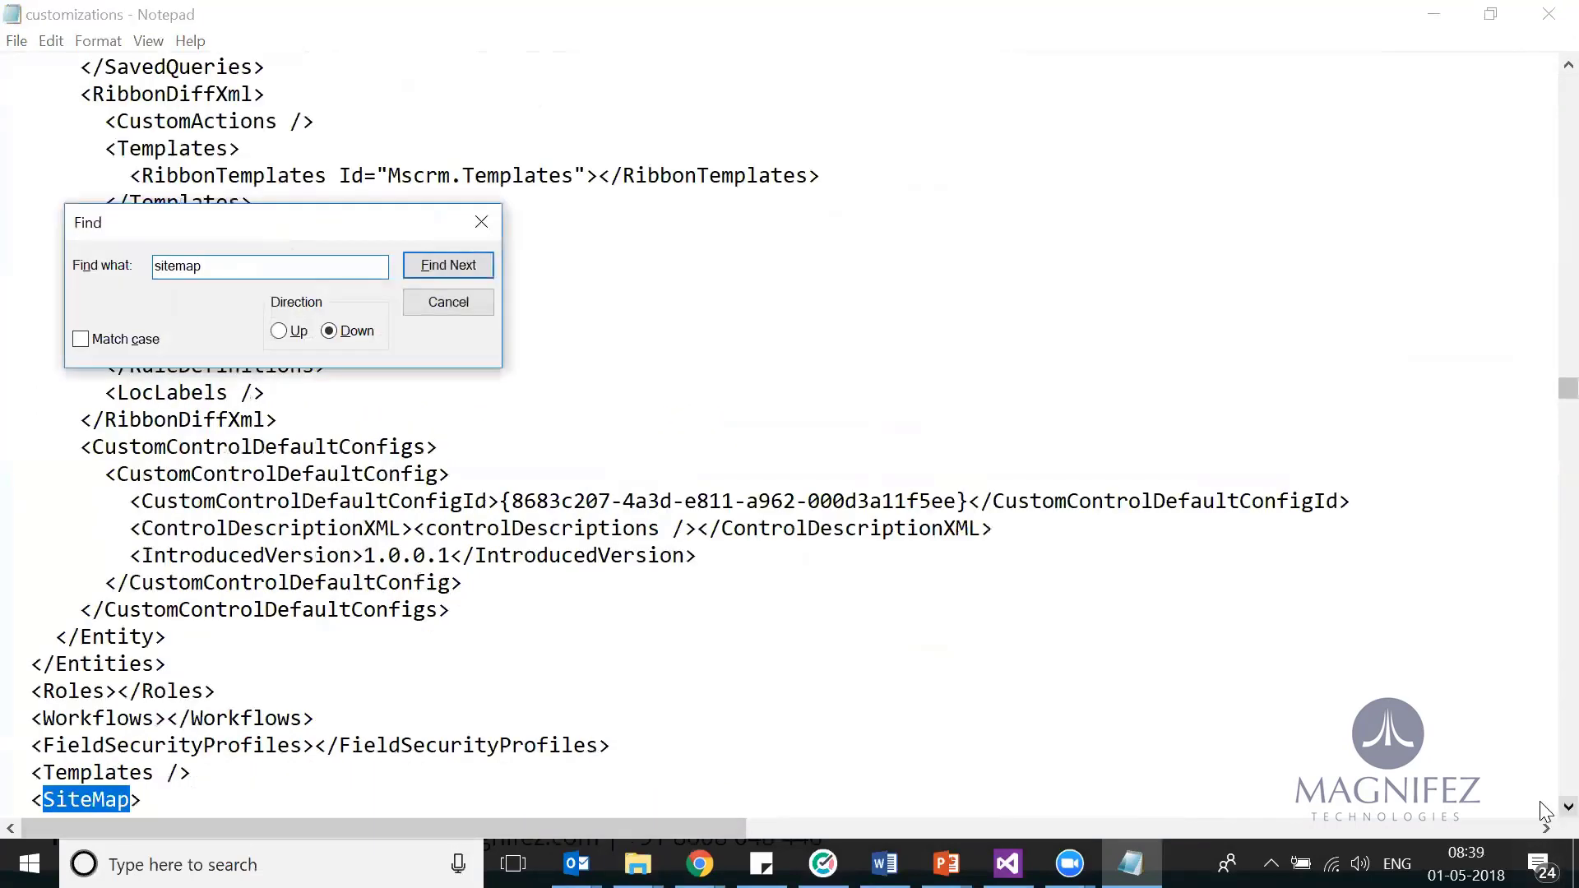
pyautogui.scroll(-1, 1544, 808)
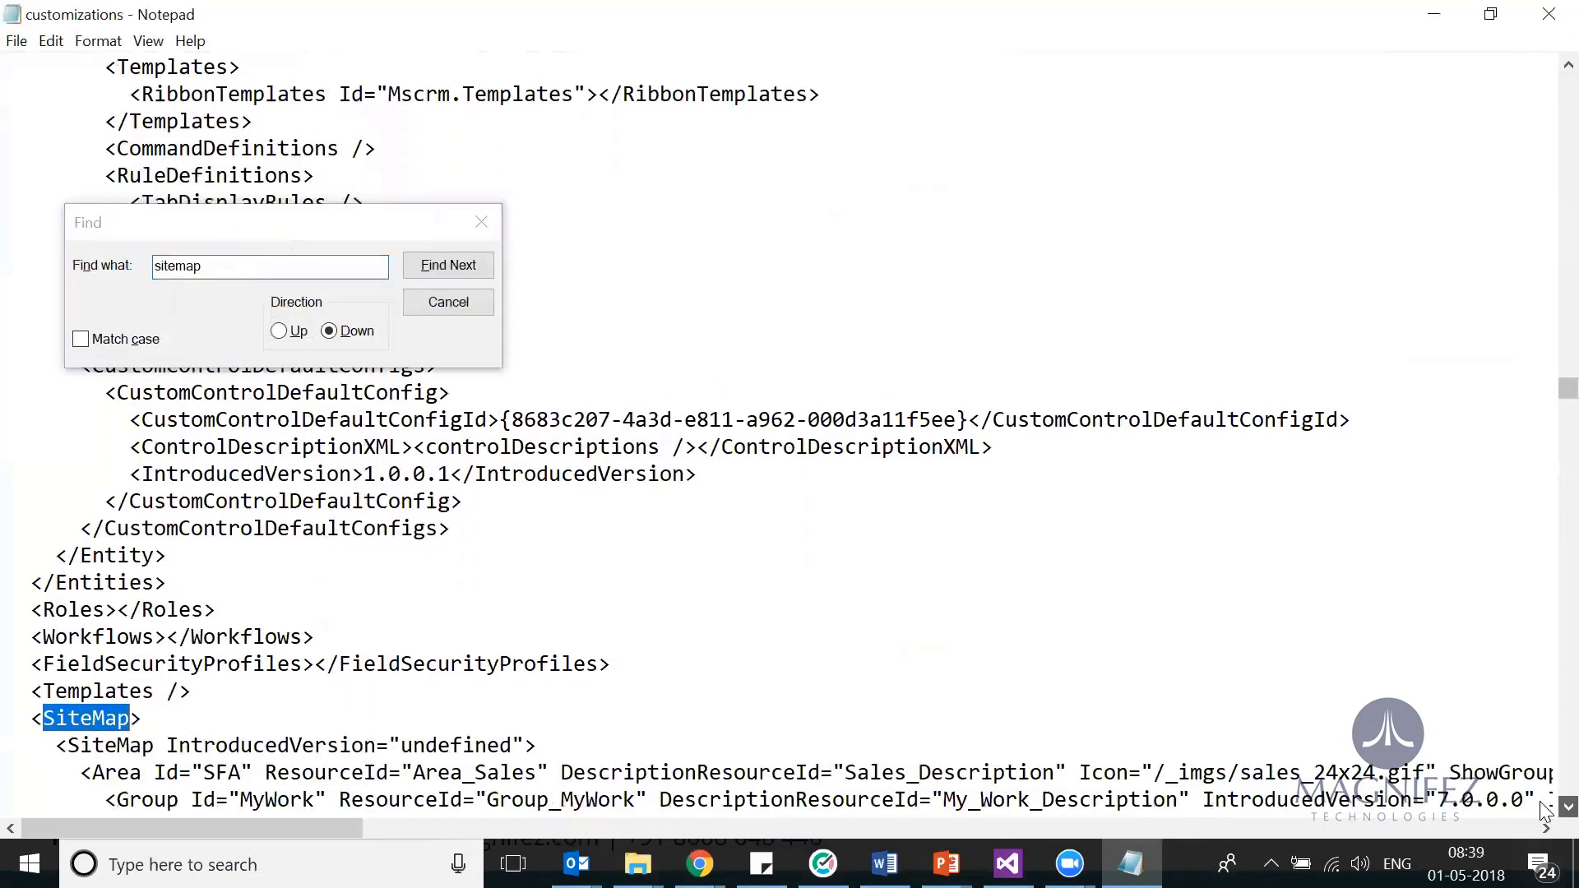
pyautogui.scroll(-3, 1544, 809)
pyautogui.press('Escape')
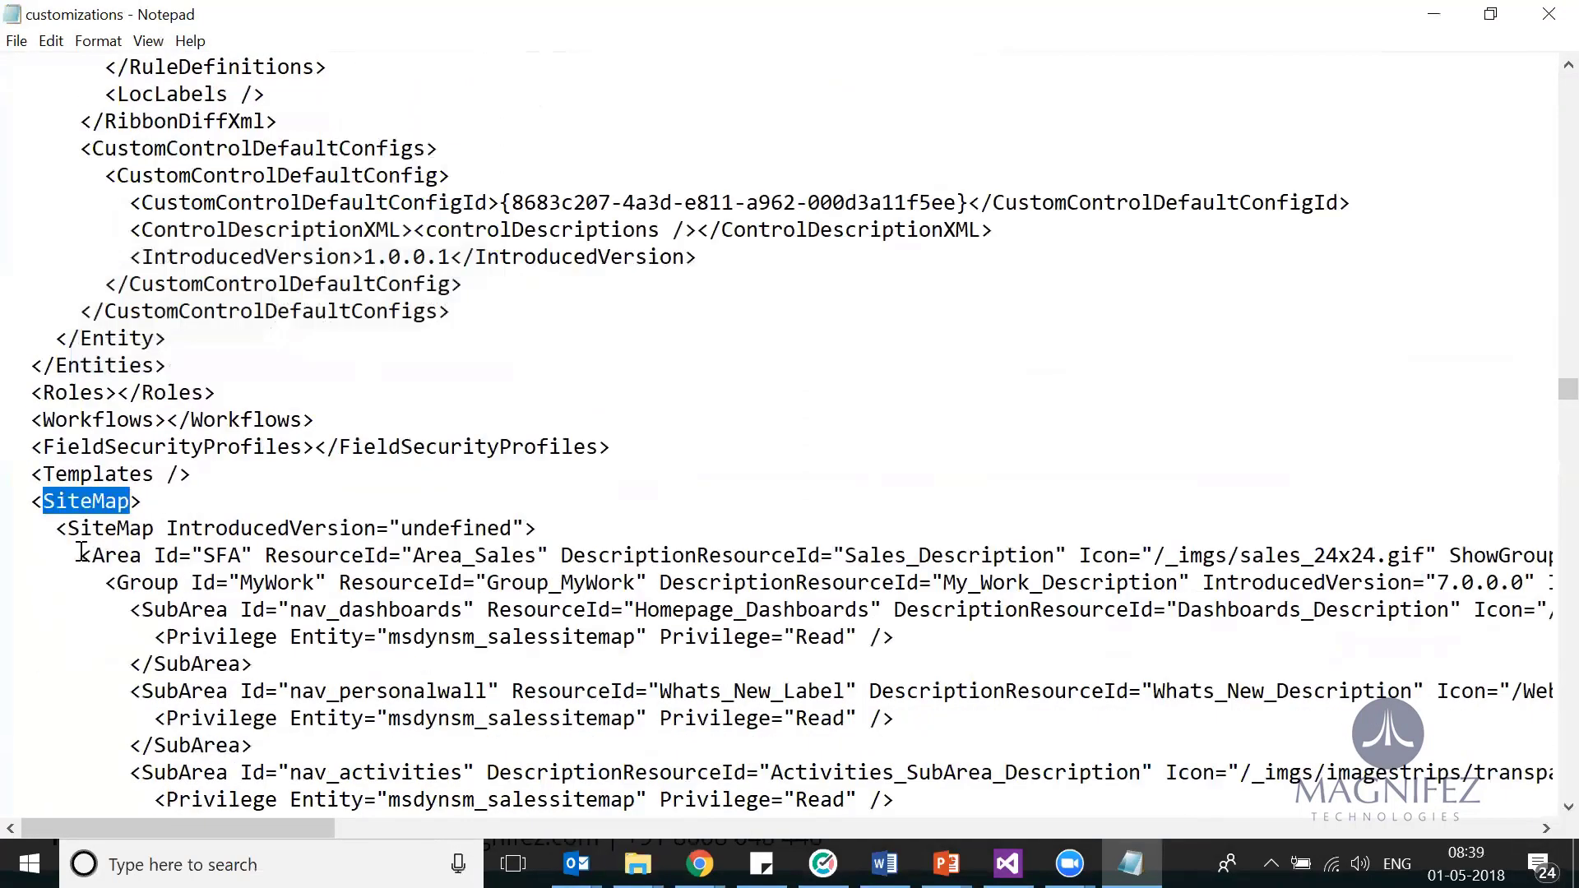
pyautogui.moveTo(80, 555); pyautogui.dragTo(457, 658)
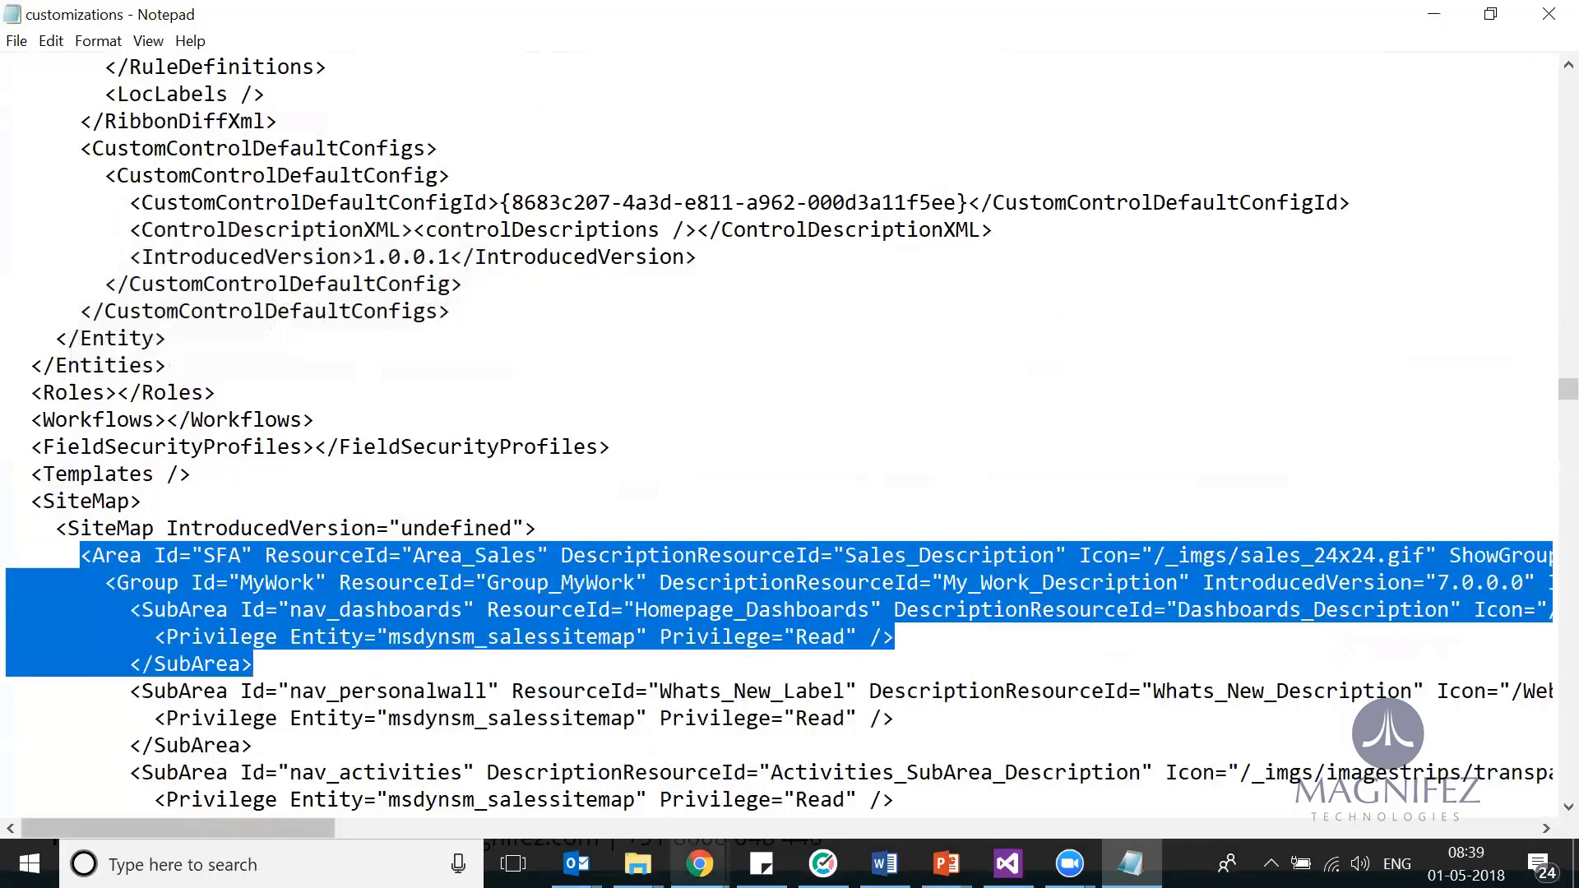
pyautogui.click(699, 863)
pyautogui.click(396, 761)
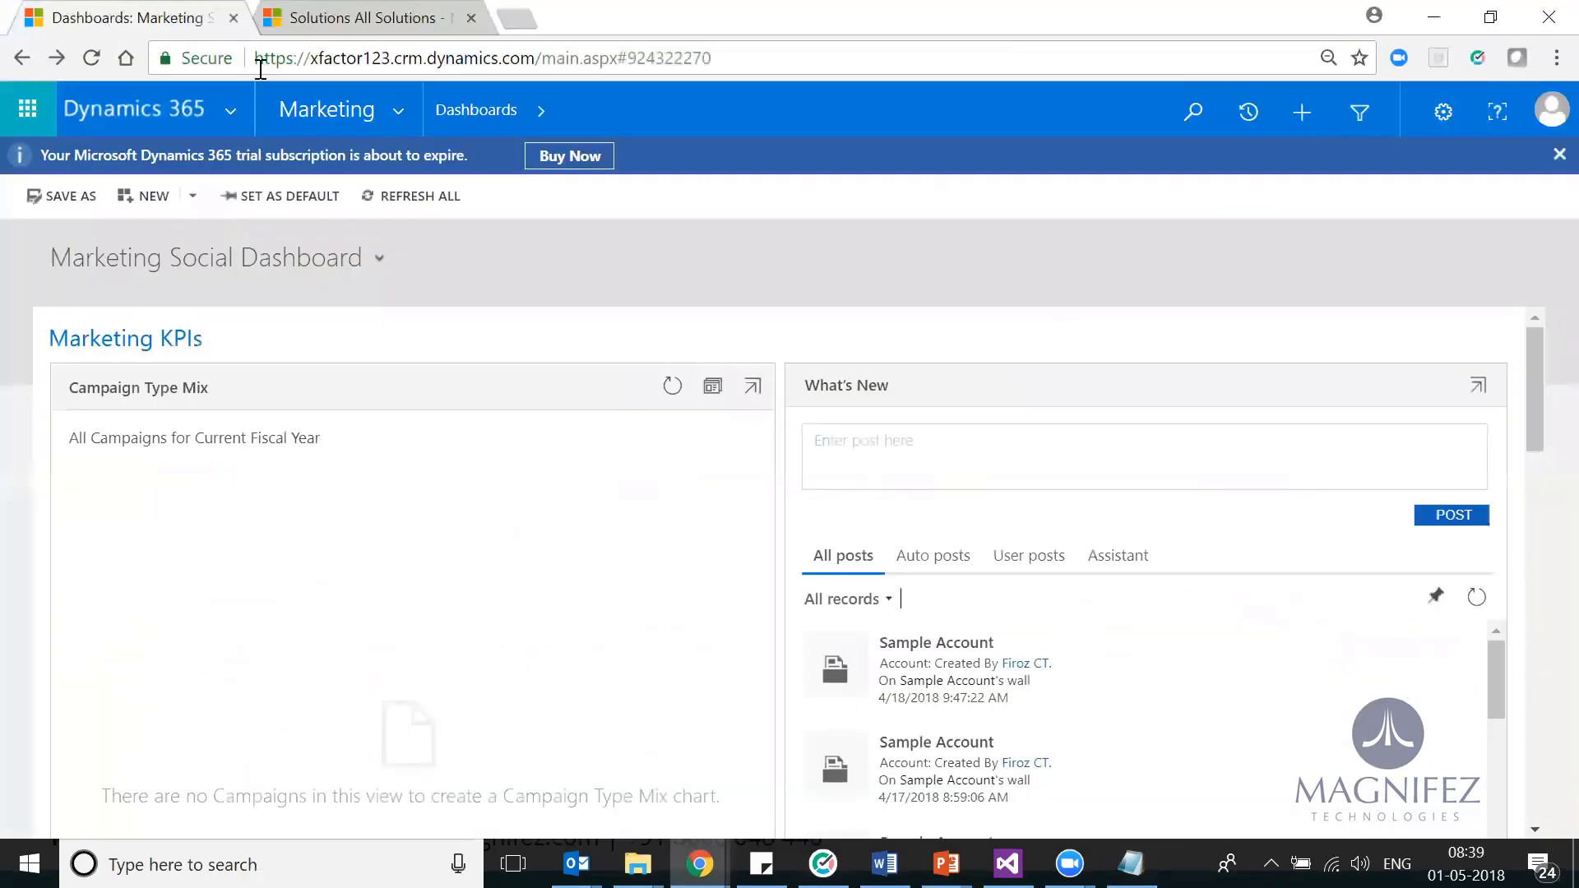
pyautogui.click(396, 111)
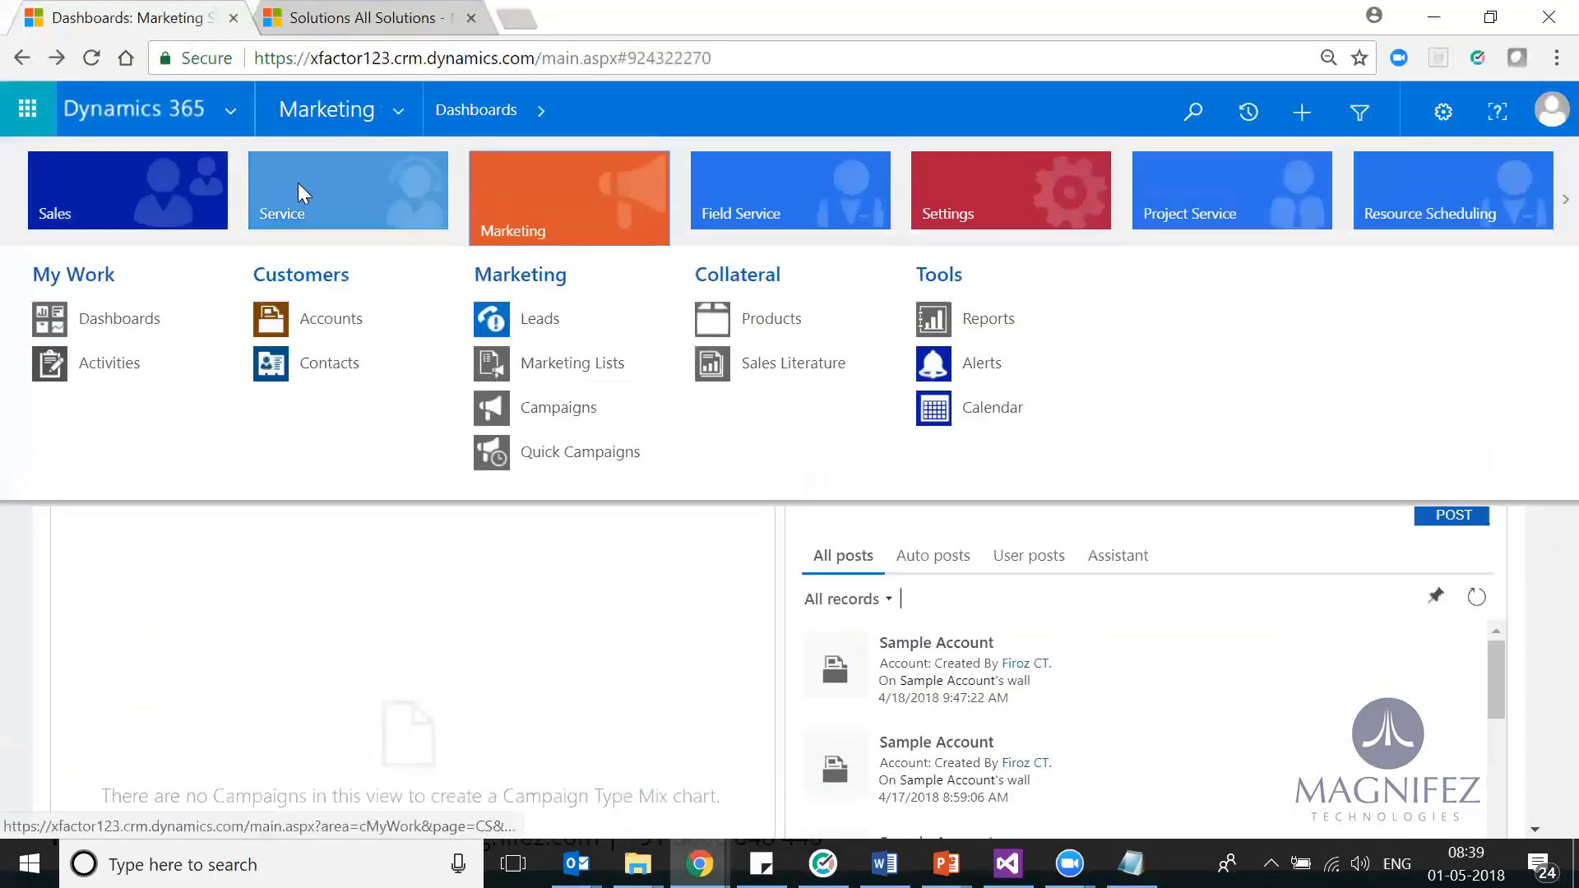
pyautogui.click(158, 195)
pyautogui.click(304, 199)
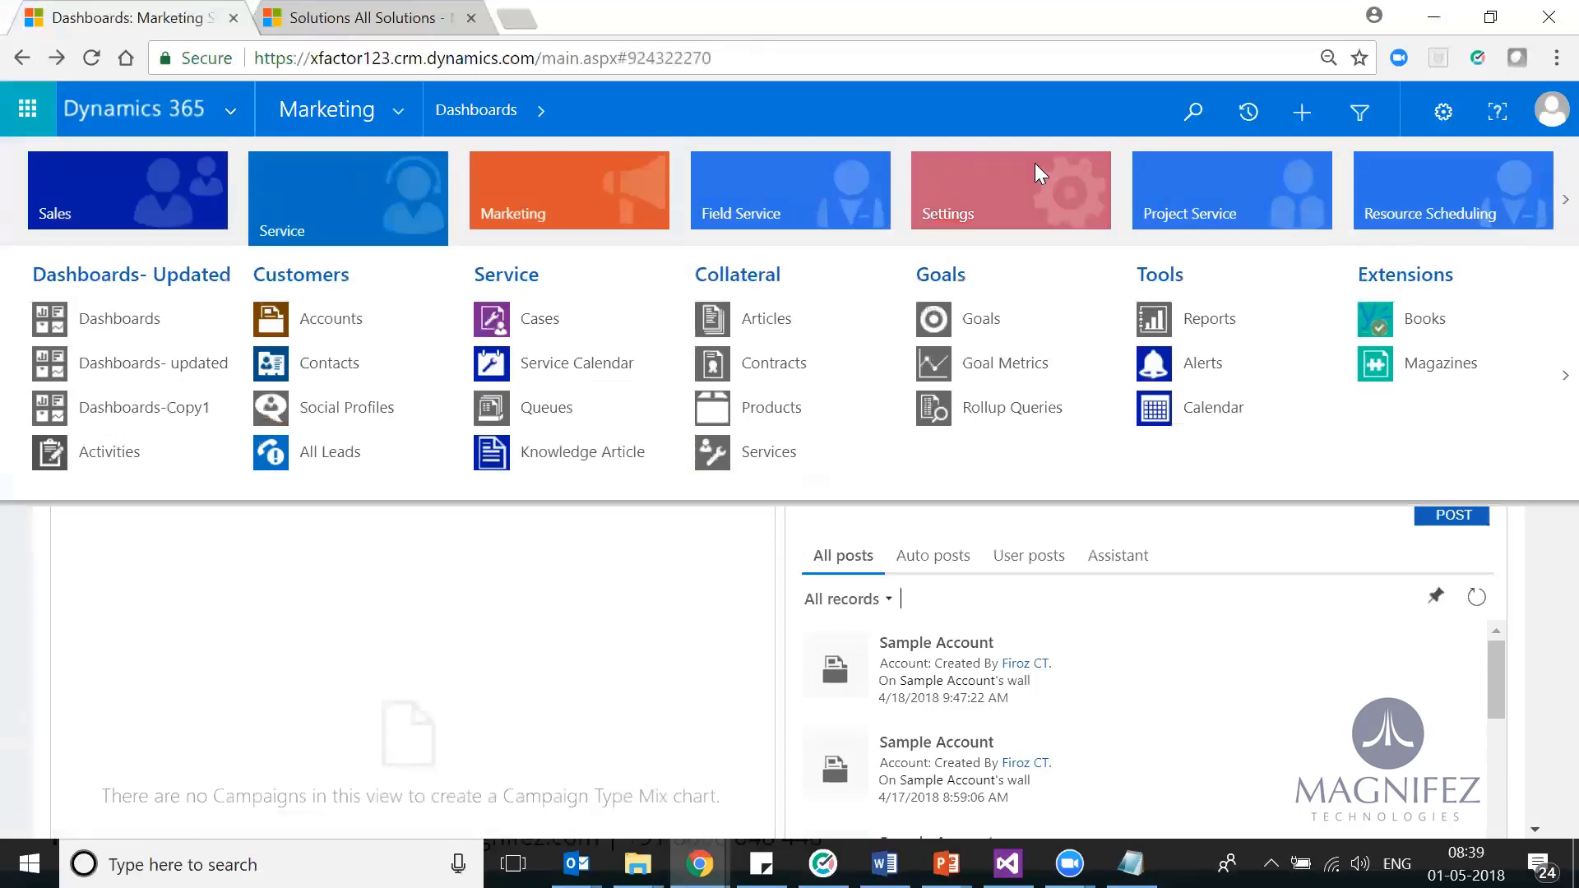
pyautogui.hotkey('alt', 'Tab')
pyautogui.click(270, 602)
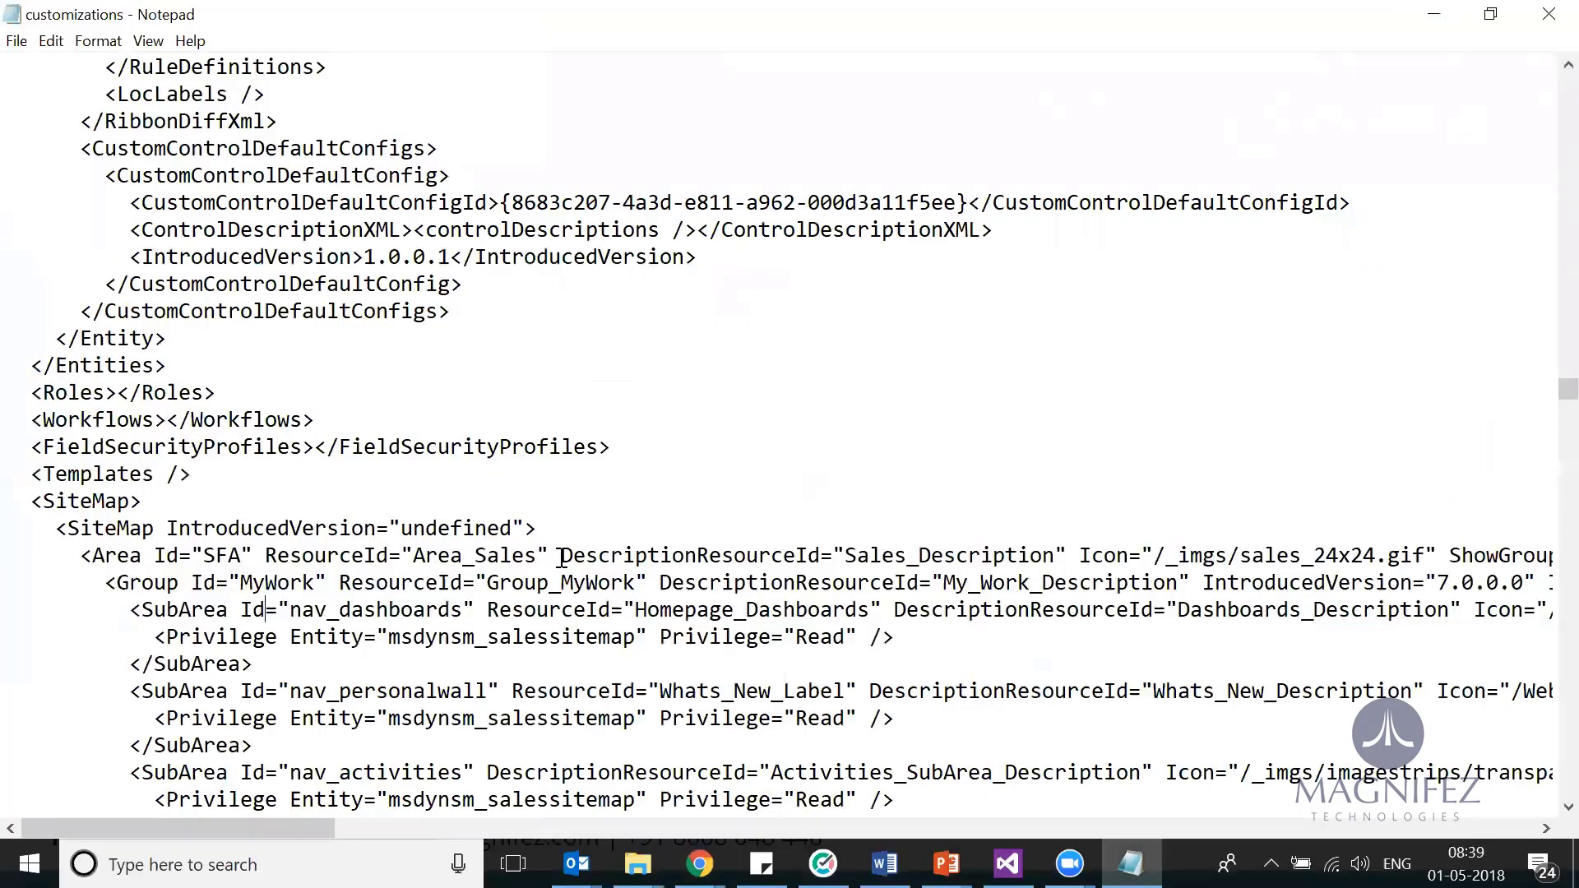
pyautogui.doubleClick(510, 556)
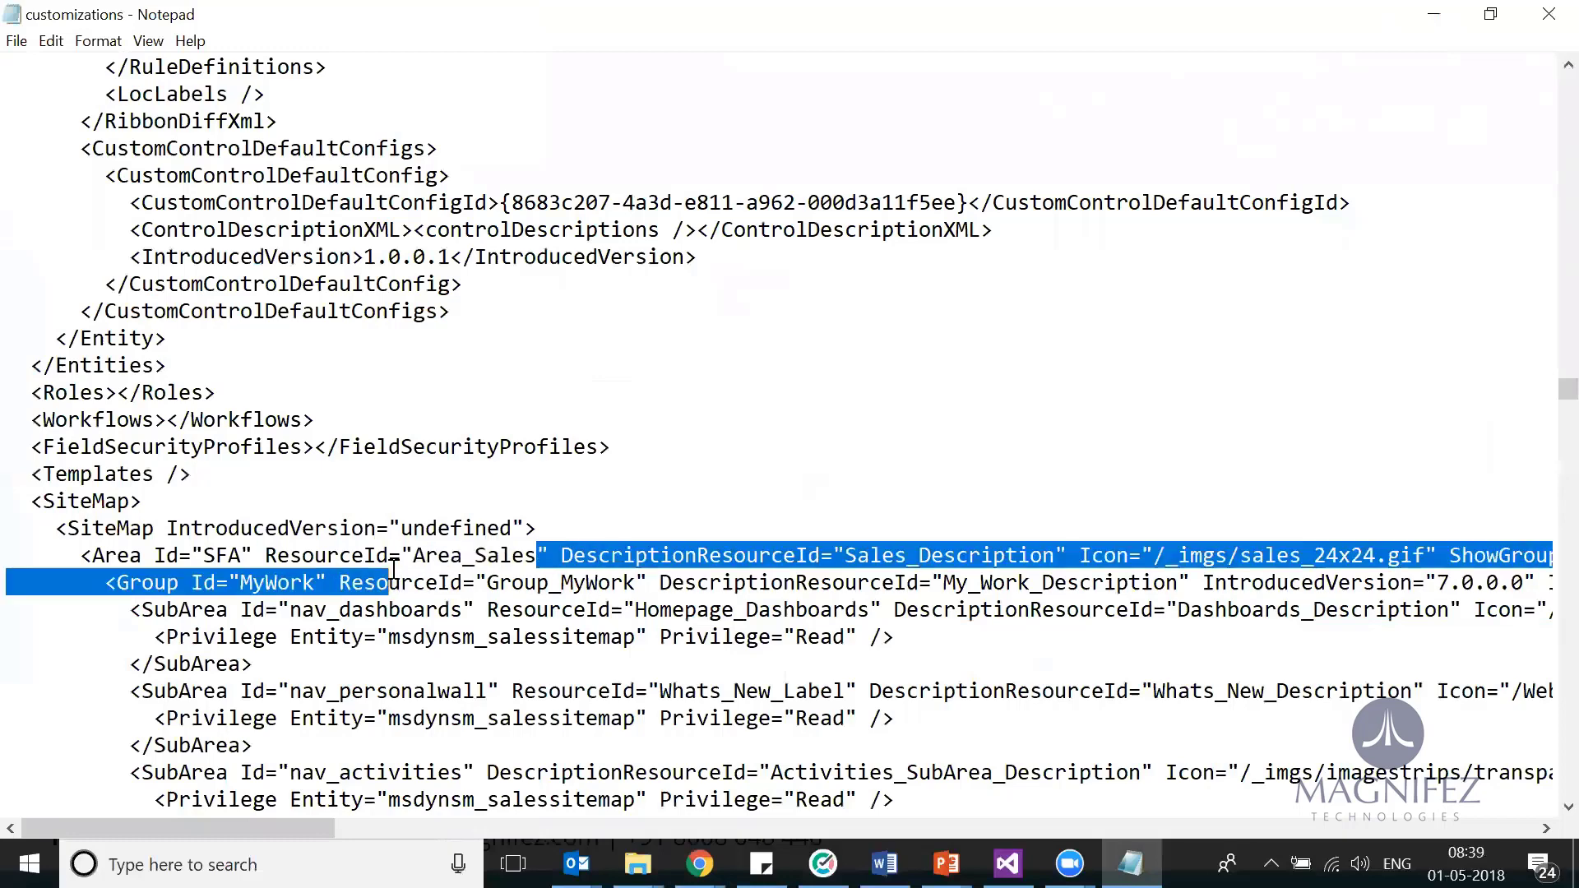
pyautogui.click(1029, 559)
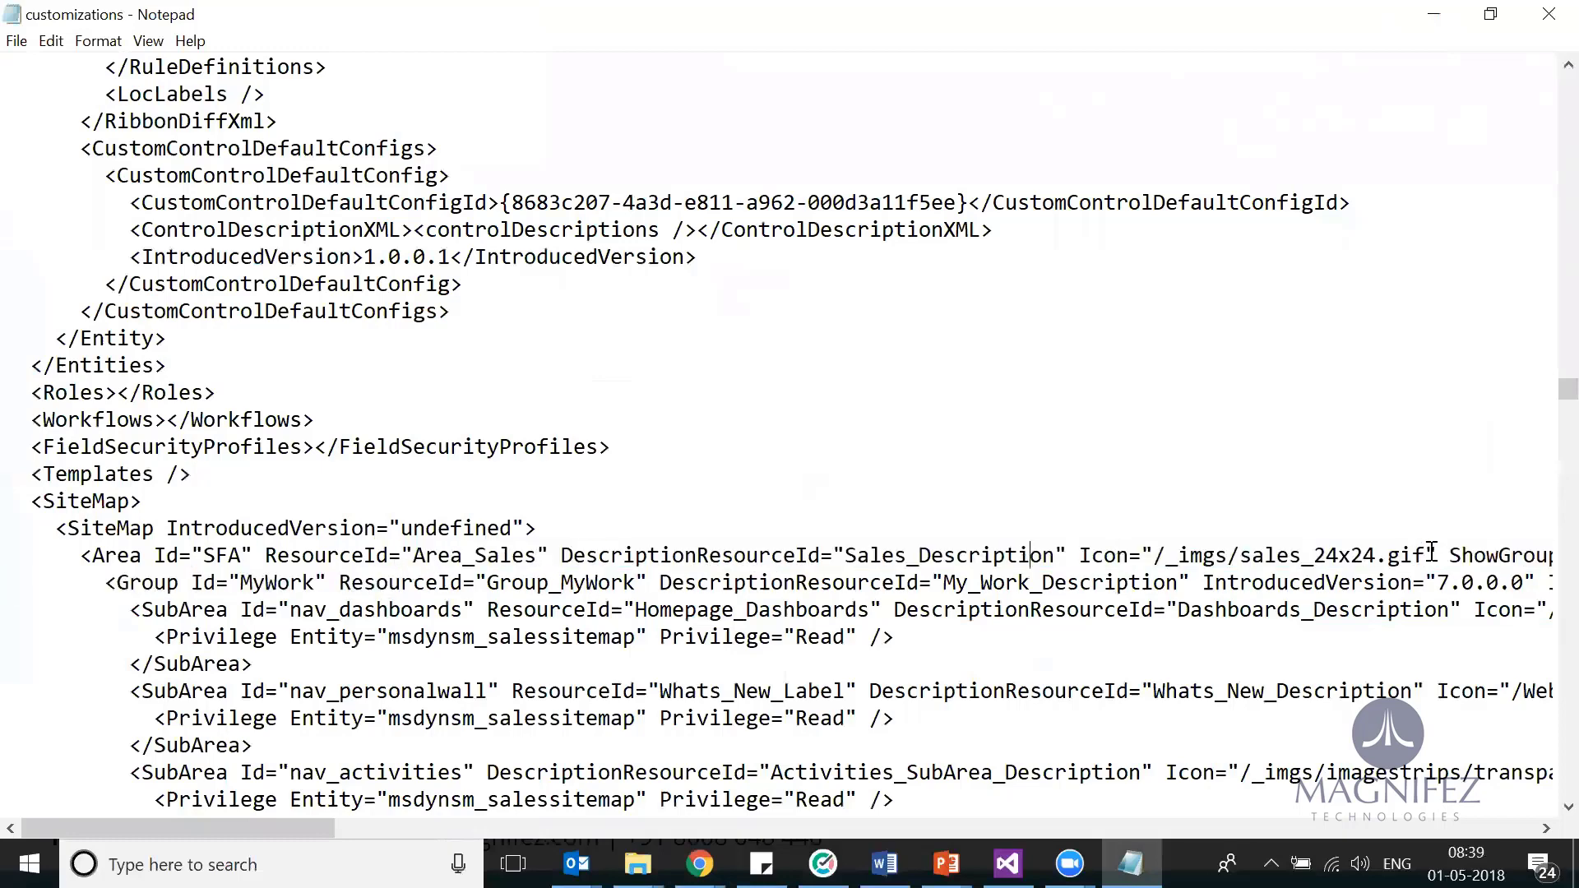
pyautogui.moveTo(1431, 555); pyautogui.dragTo(1297, 535)
pyautogui.moveTo(291, 829); pyautogui.dragTo(189, 829)
pyautogui.moveTo(105, 583); pyautogui.dragTo(189, 613)
pyautogui.click(129, 610)
pyautogui.hotkey('shift', 'End')
pyautogui.hotkey('alt', 'Tab')
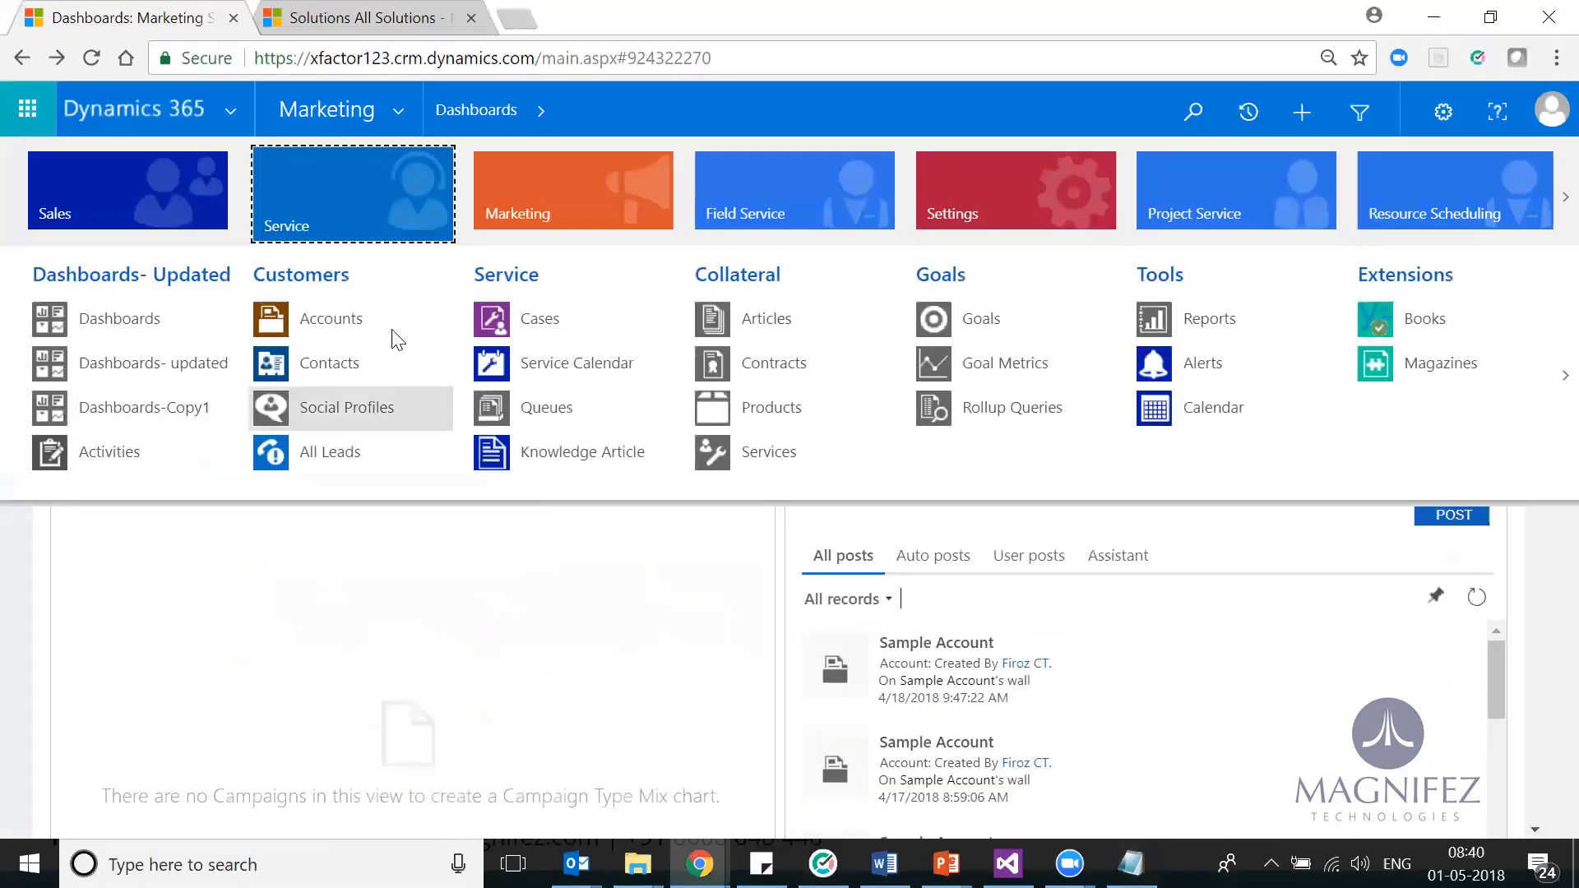
pyautogui.hotkey('alt', 'Tab')
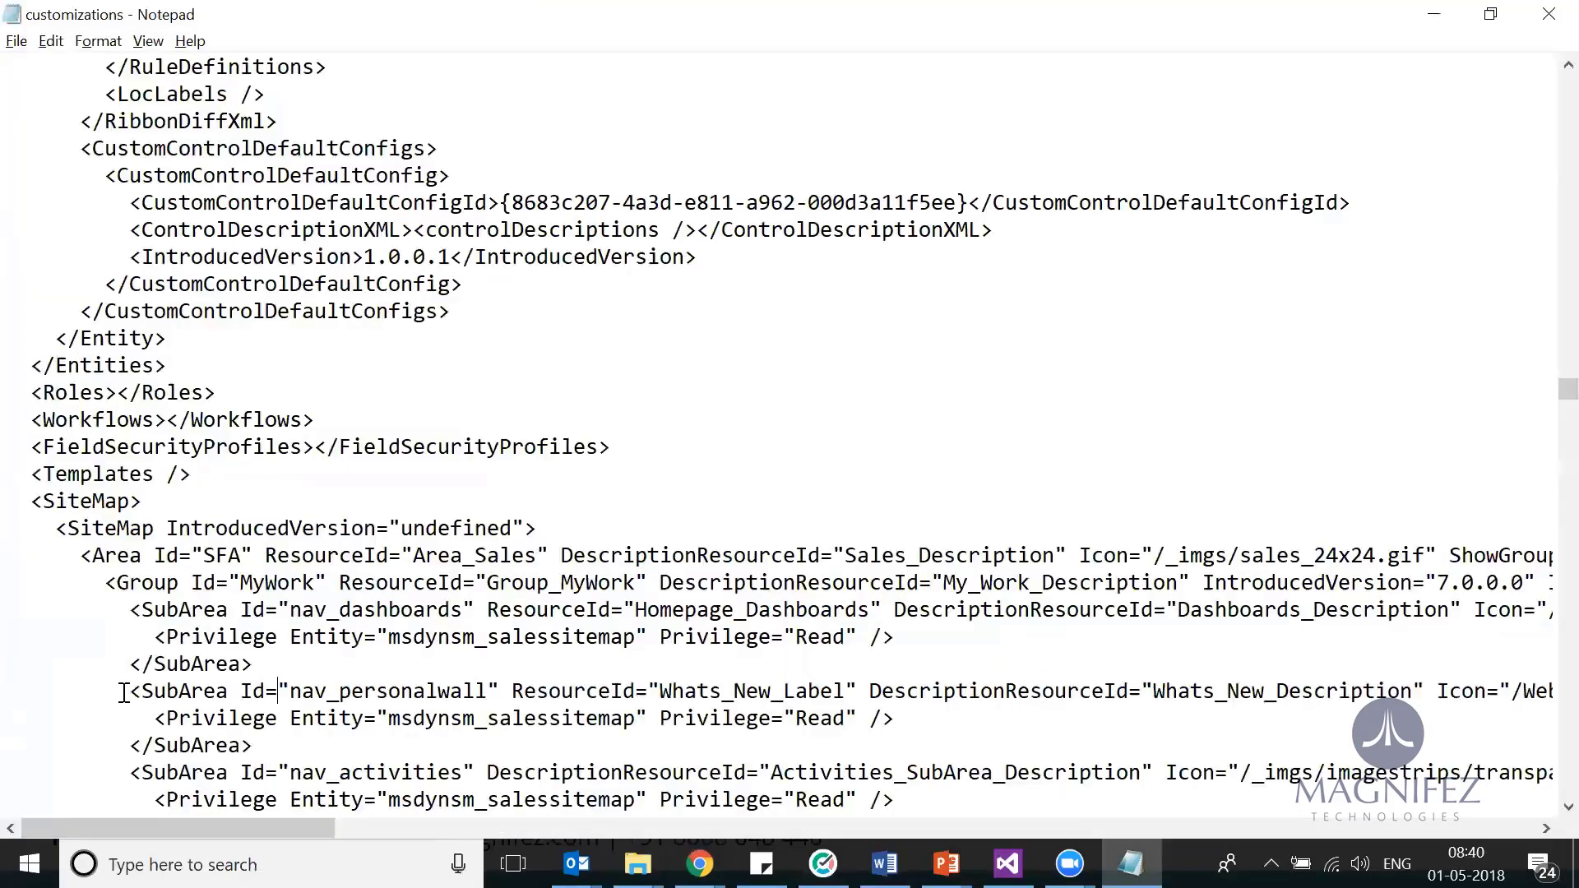
pyautogui.moveTo(122, 693); pyautogui.dragTo(115, 767)
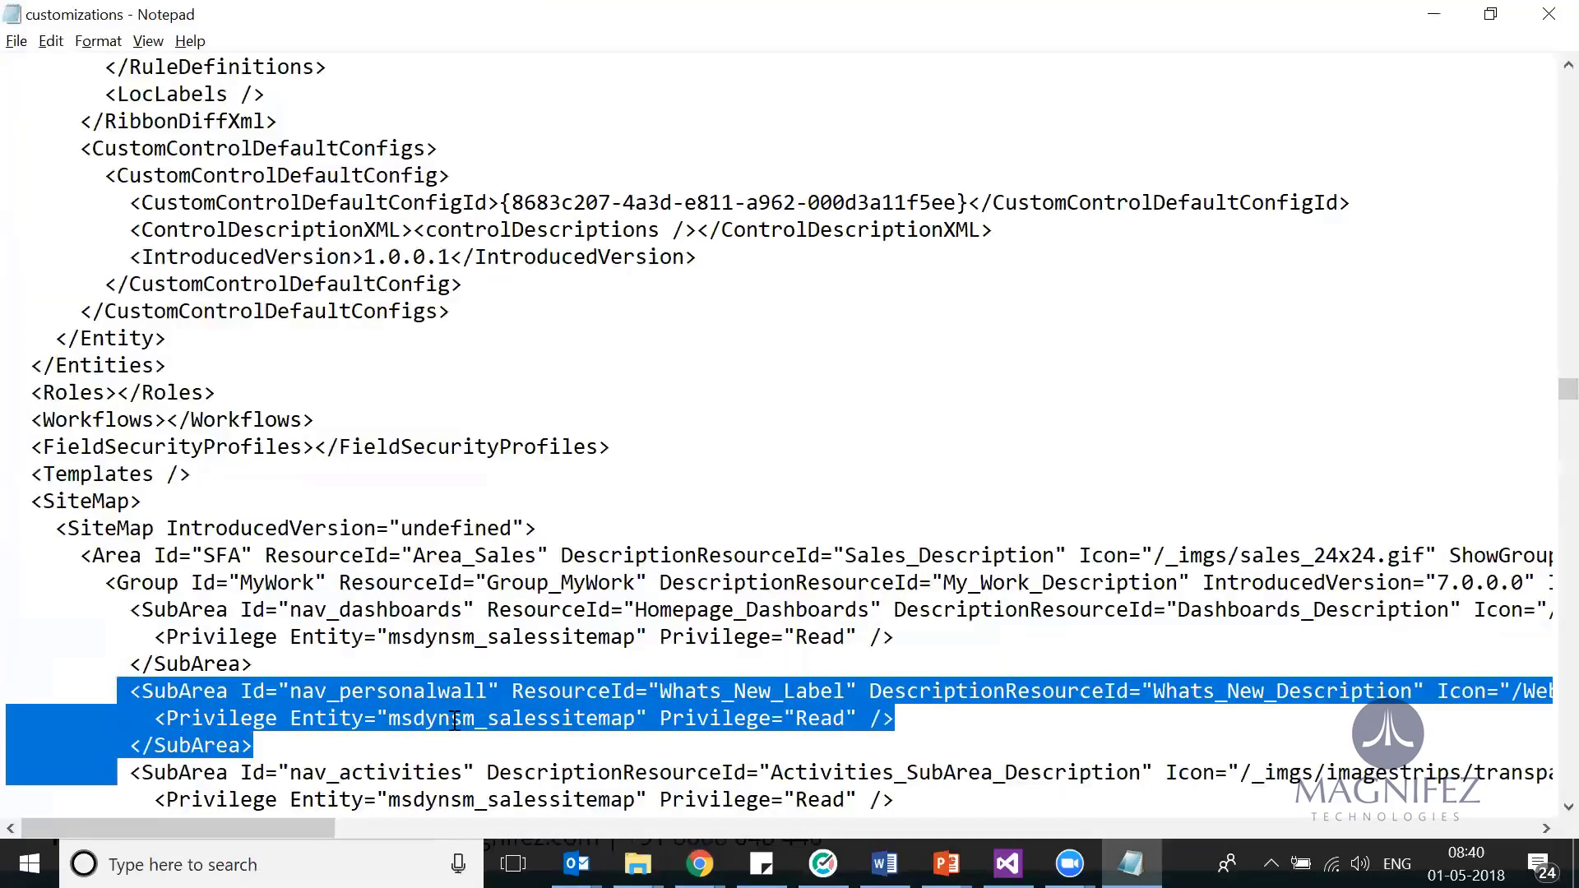
pyautogui.click(142, 775)
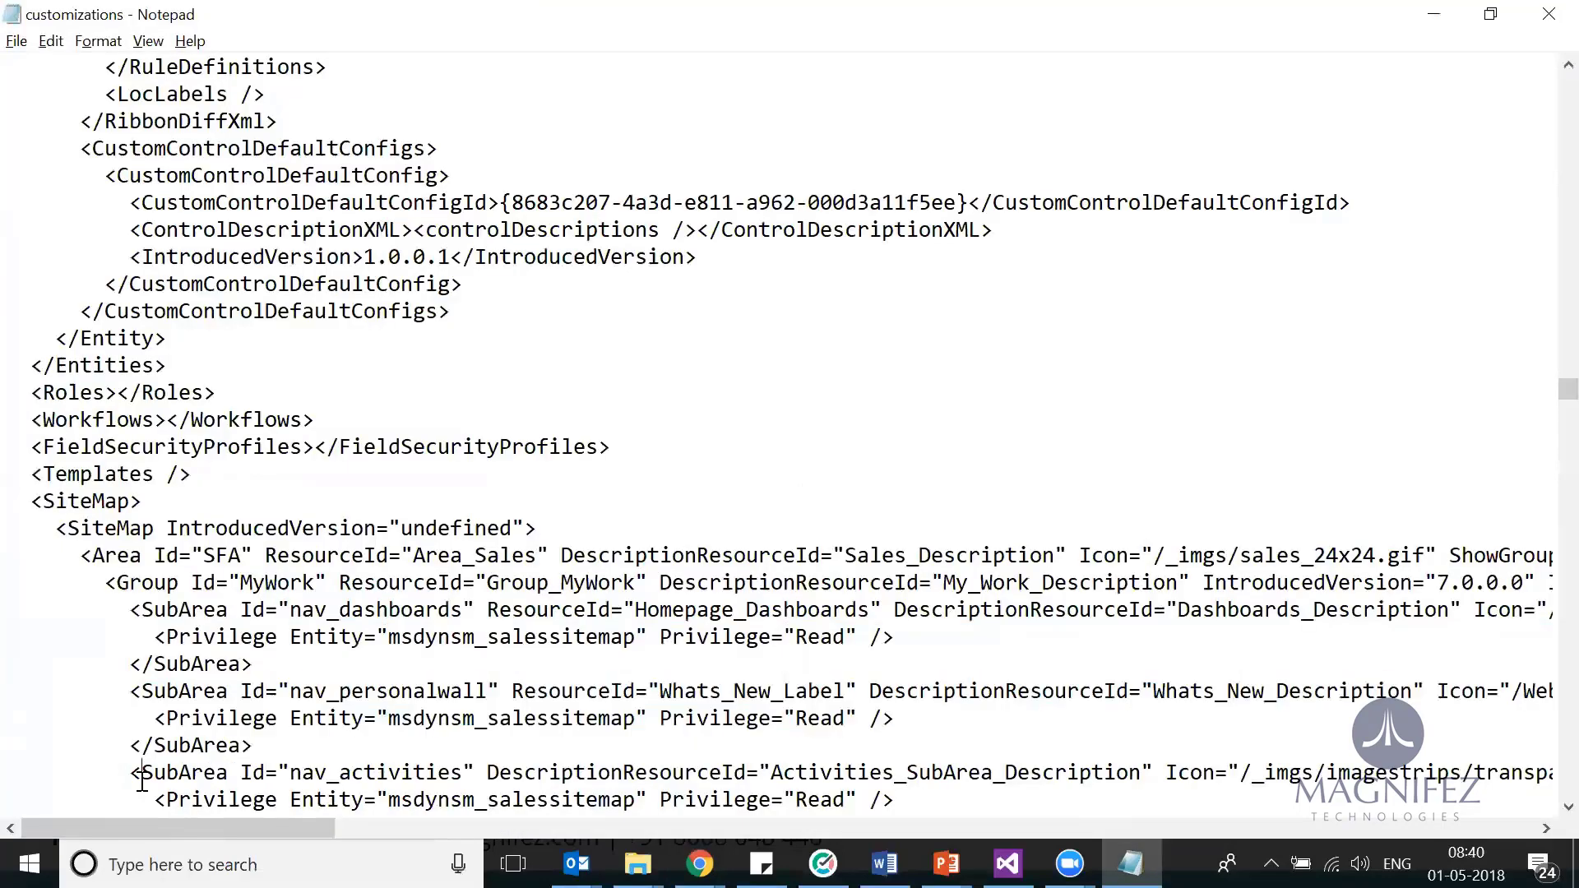
pyautogui.scroll(-2, 141, 785)
pyautogui.moveTo(264, 717); pyautogui.dragTo(274, 750)
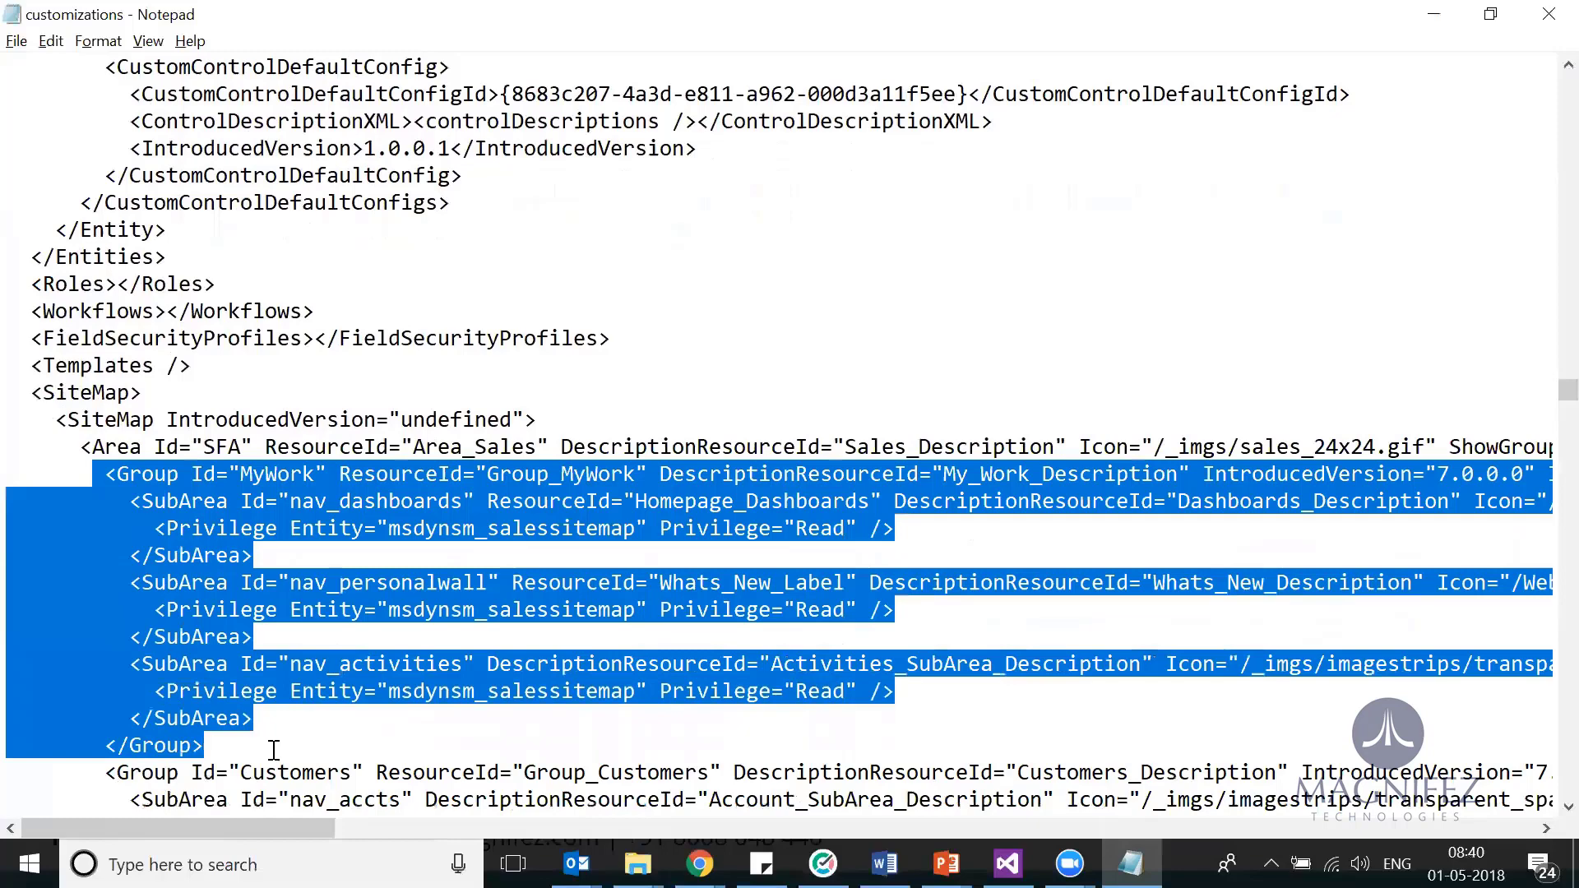
# - Delete the MyWork group block, compare with the live site map, then restore it
pyautogui.press('Delete')
pyautogui.hotkey('alt', 'Tab')
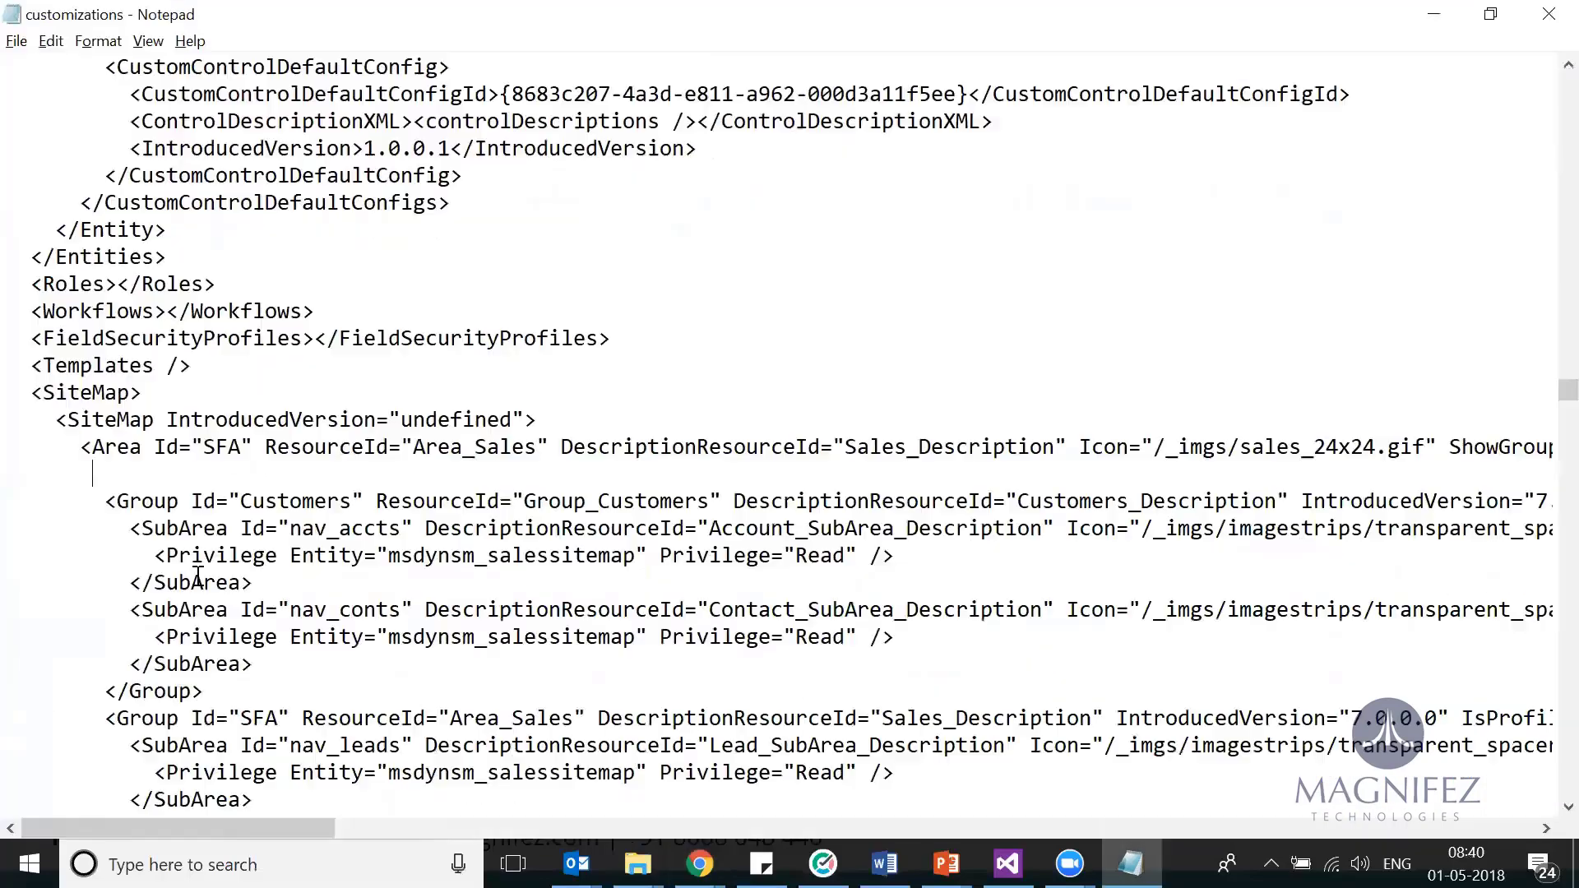
pyautogui.hotkey('ctrl', 'z')
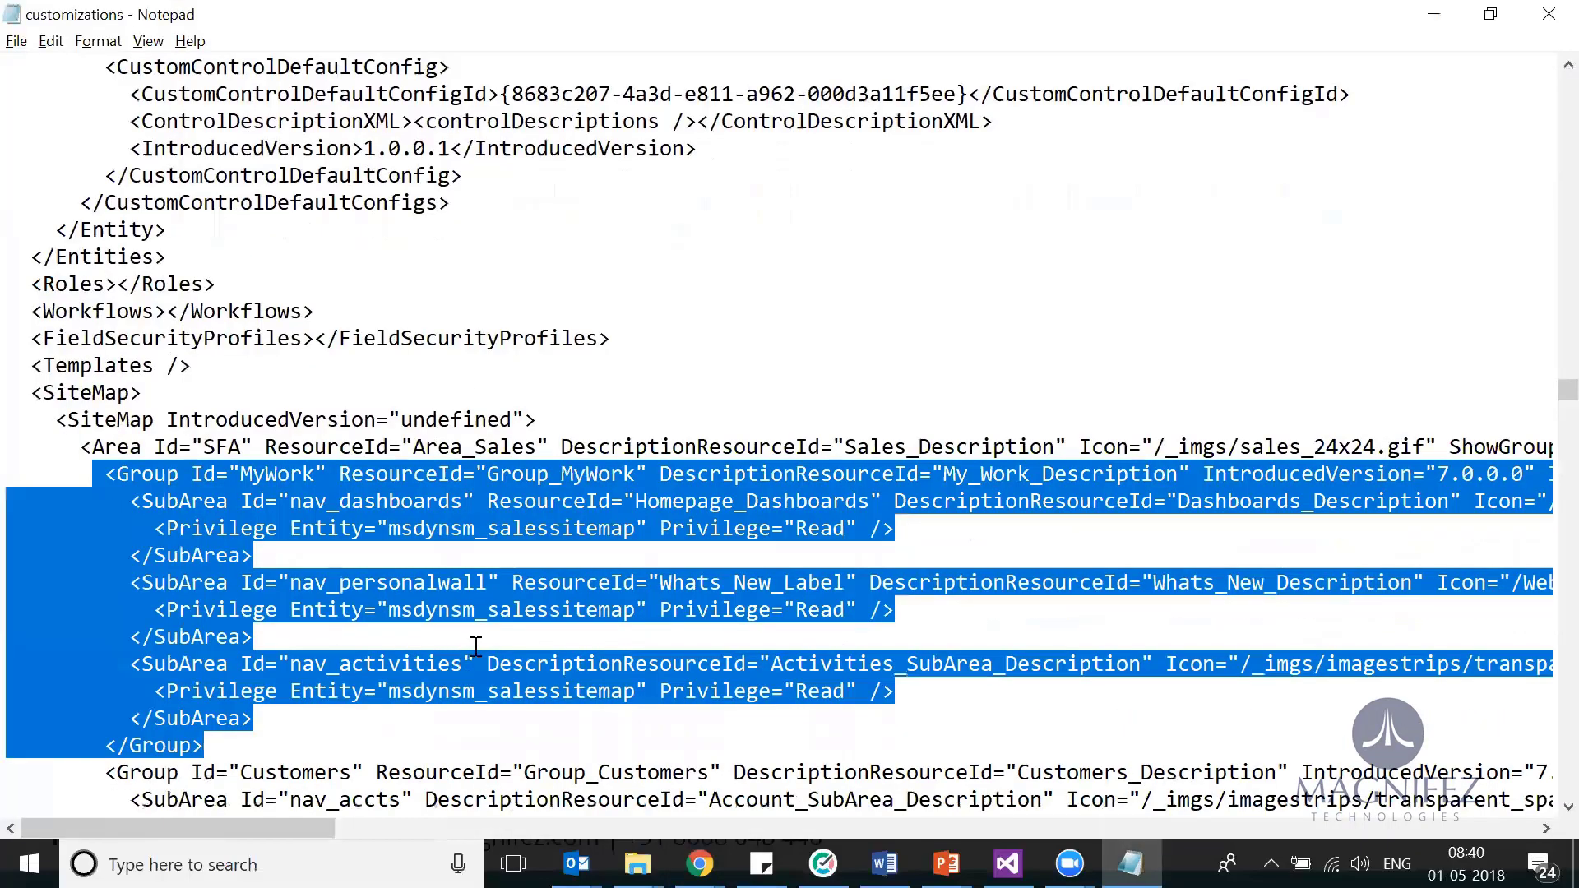
# - Remove the nav_activities SubArea block from the MyWork group
pyautogui.click(477, 646)
pyautogui.moveTo(255, 718); pyautogui.dragTo(120, 666)
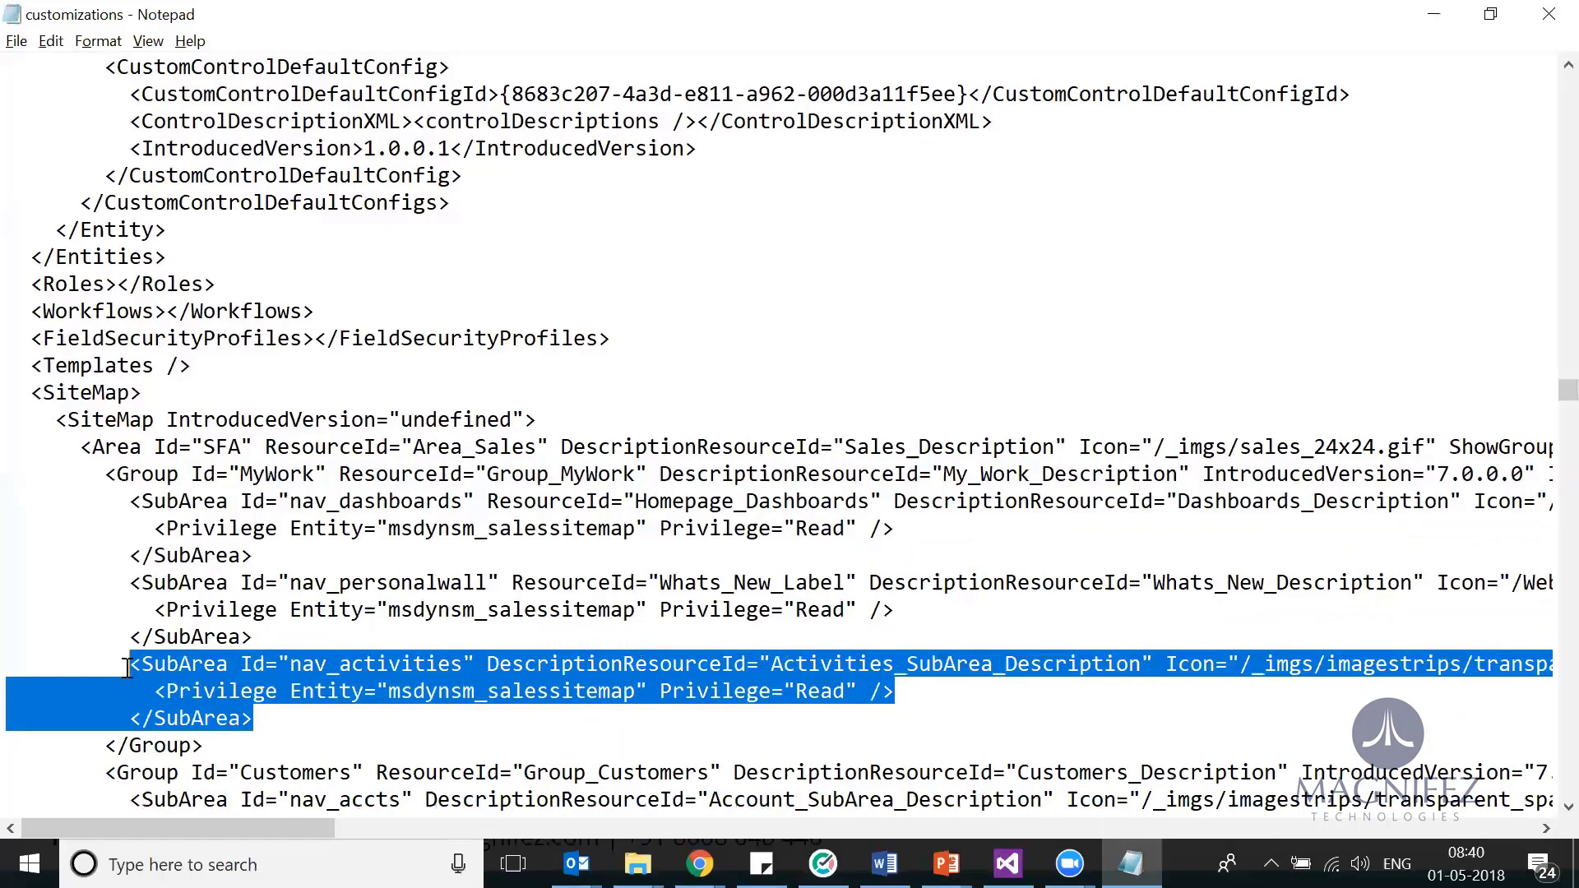
pyautogui.press('Delete')
pyautogui.hotkey('ctrl', 'z')
pyautogui.click(252, 727)
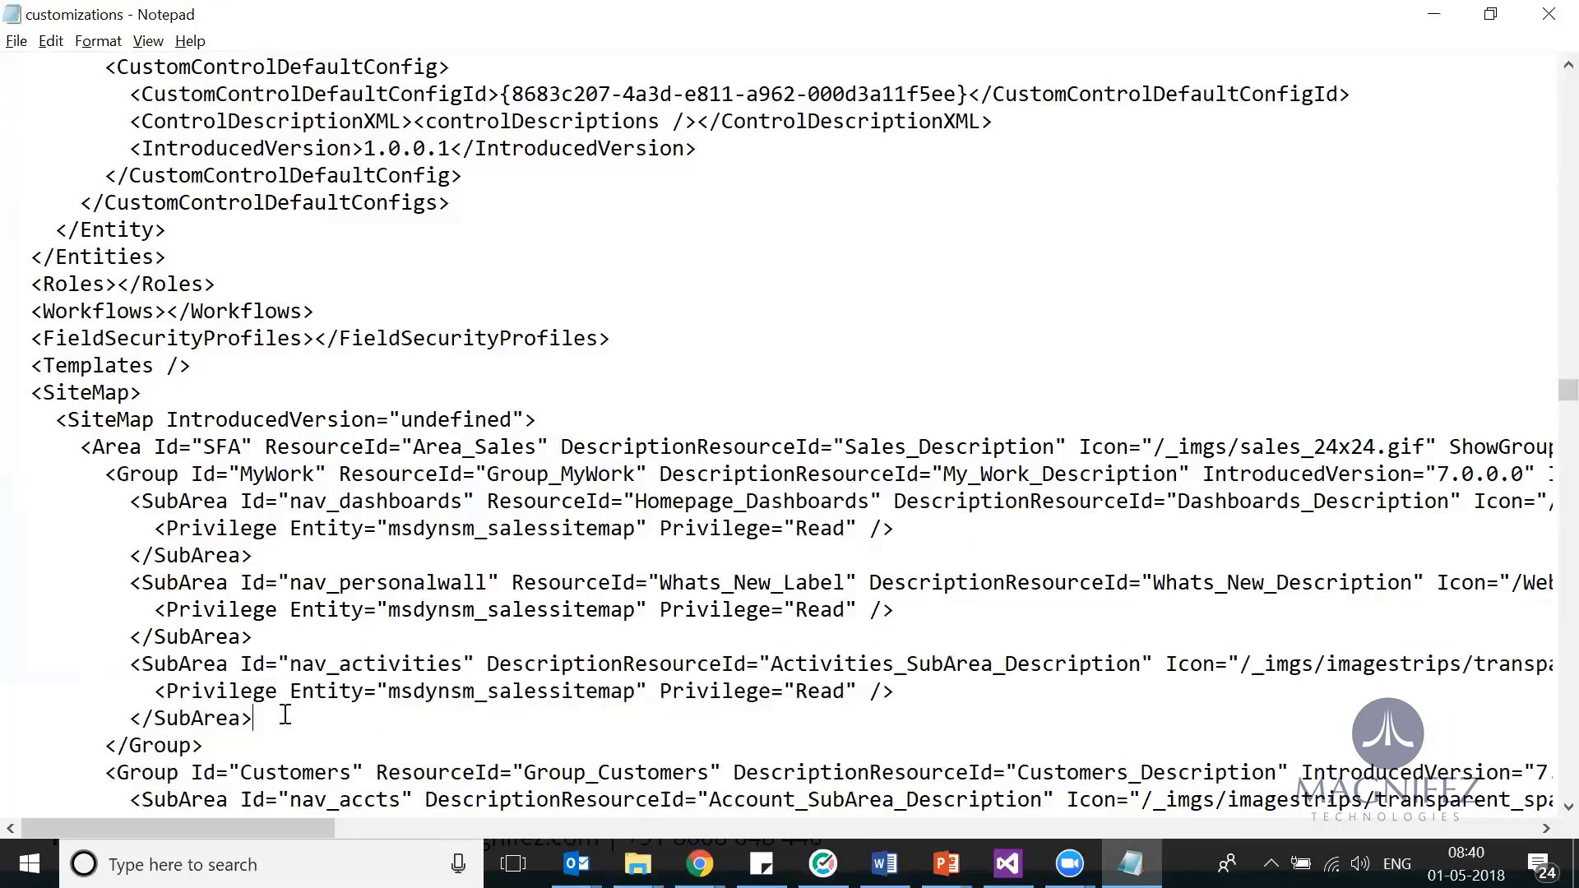
pyautogui.press('Return')
pyautogui.hotkey('ctrl', 'z')
pyautogui.scroll(-4, 284, 714)
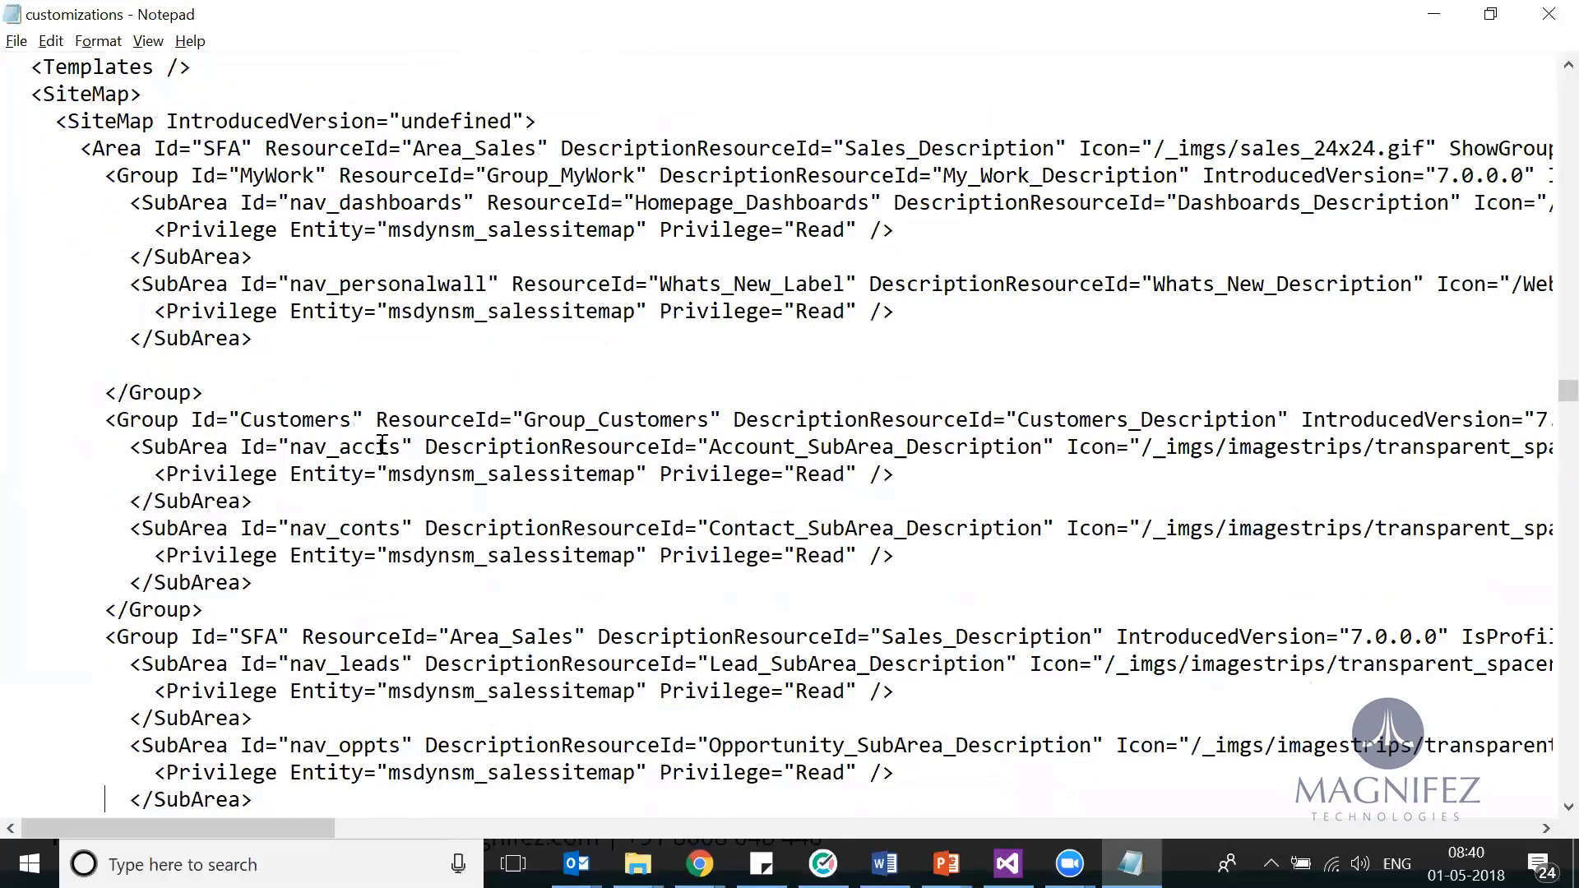
# - Paste a copy of the Customers nav_accts SubArea into MyWork after nav_personalwall
pyautogui.click(294, 448)
pyautogui.moveTo(300, 445); pyautogui.dragTo(362, 448)
pyautogui.moveTo(271, 503); pyautogui.dragTo(118, 451)
pyautogui.hotkey('ctrl', 'c')
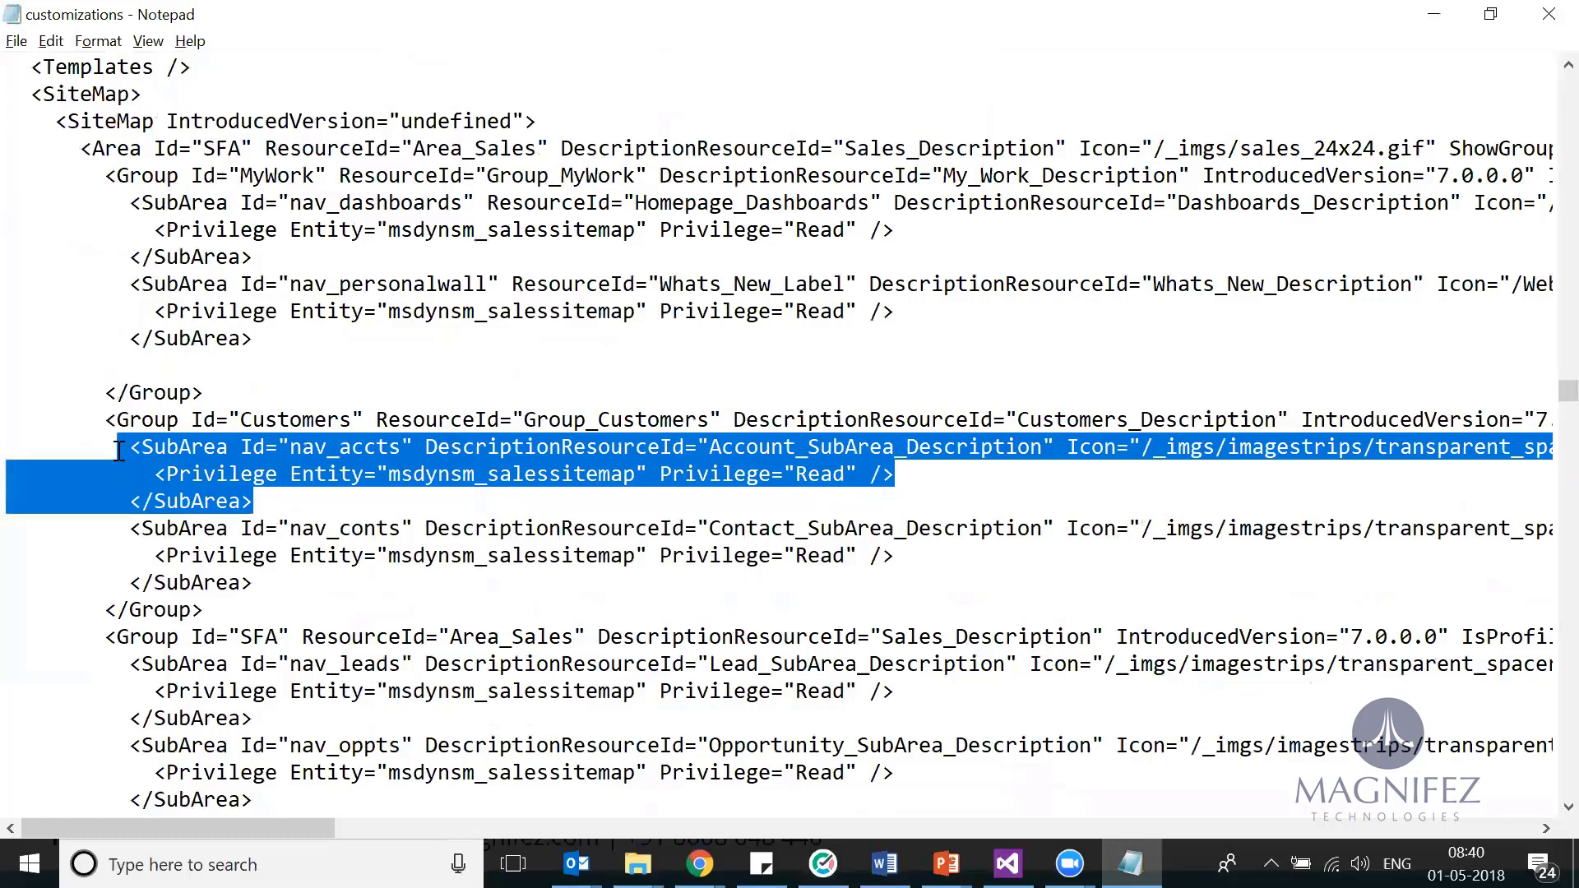
pyautogui.click(256, 366)
pyautogui.hotkey('ctrl', 'v')
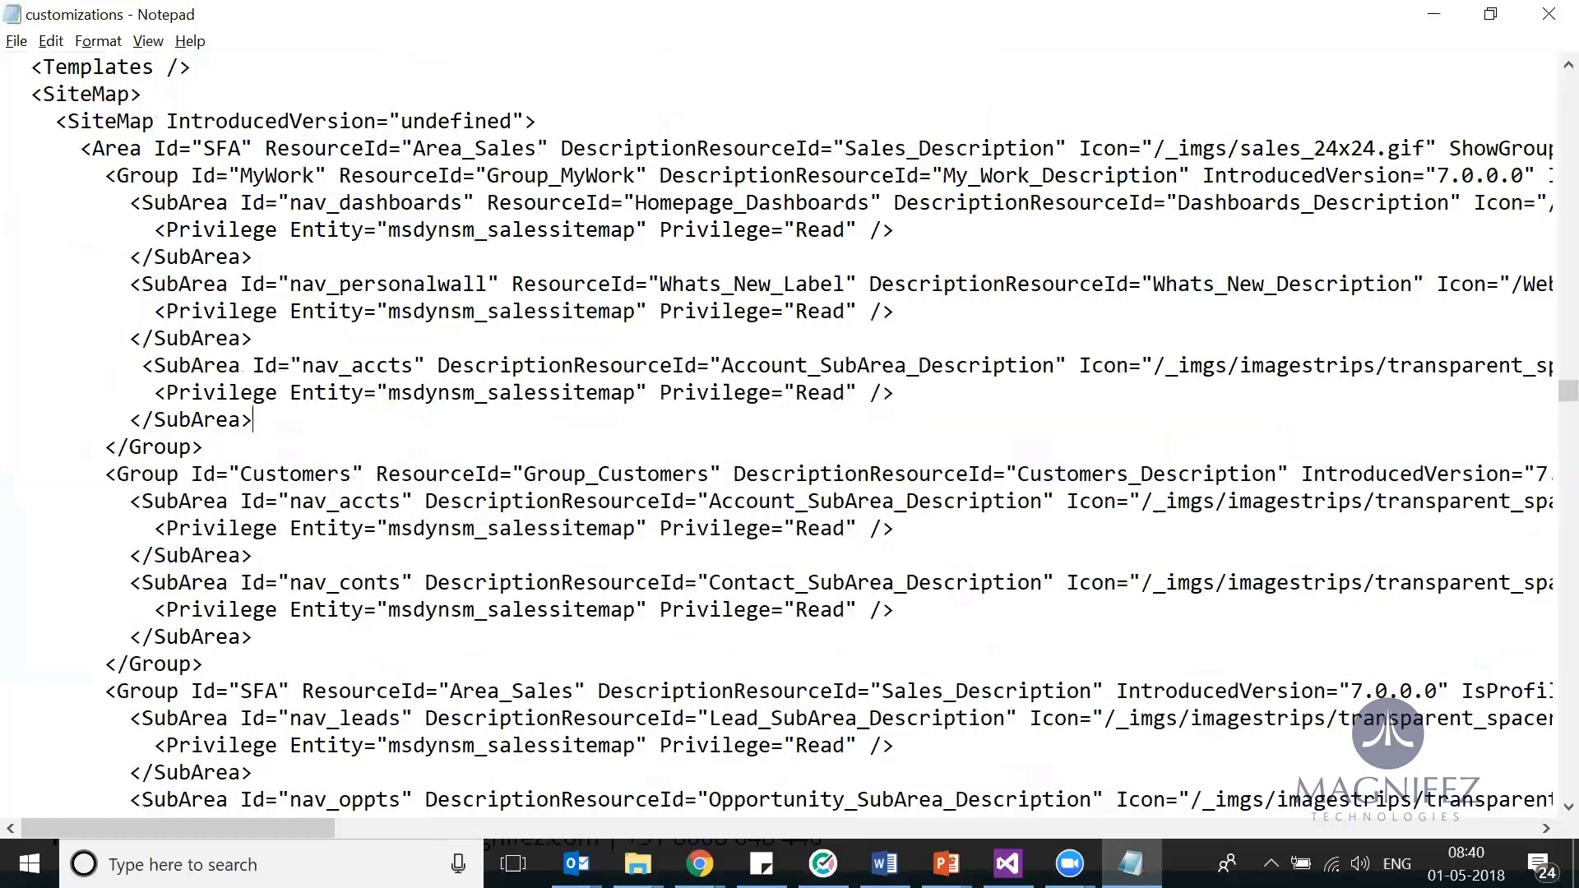
pyautogui.moveTo(295, 416); pyautogui.dragTo(103, 393)
pyautogui.click(1287, 347)
pyautogui.moveTo(1055, 365); pyautogui.dragTo(751, 365)
pyautogui.click(491, 436)
pyautogui.scroll(-4, 490, 436)
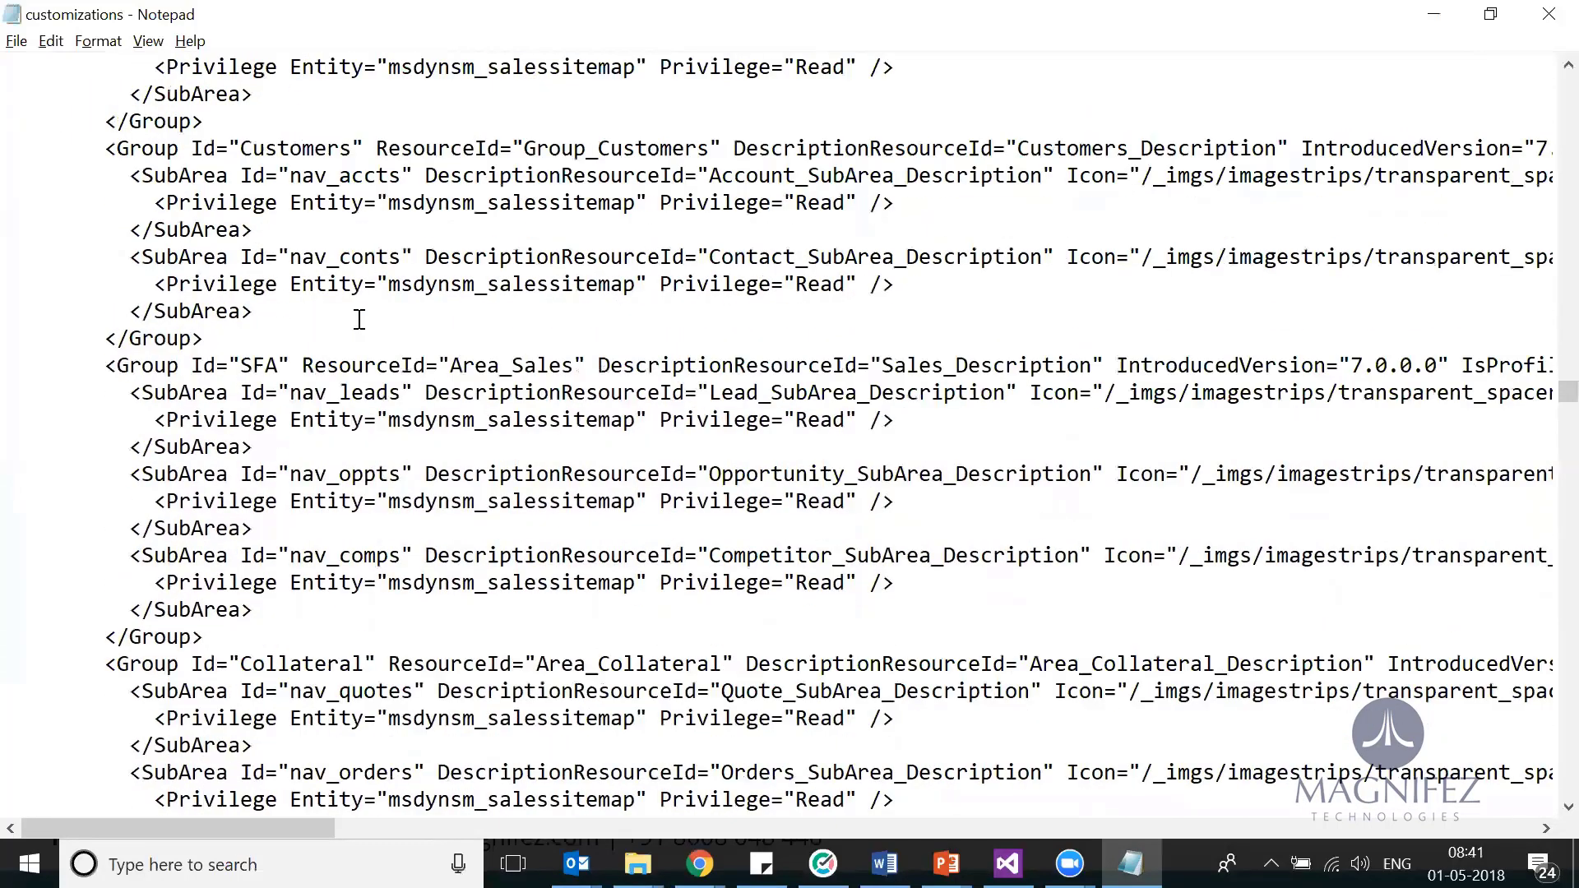
# - Review the SFA and Marketing group blocks against the live Dynamics Service area menu
pyautogui.moveTo(116, 365); pyautogui.dragTo(284, 632)
pyautogui.click(284, 632)
pyautogui.press('Down')
pyautogui.press('Down')
pyautogui.press('Down')
pyautogui.press('Down')
pyautogui.press('Down')
pyautogui.press('Down')
pyautogui.press('Down')
pyautogui.press('Down')
pyautogui.press('Down')
pyautogui.press('Down')
pyautogui.press('Down')
pyautogui.press('Down')
pyautogui.press('Down')
pyautogui.press('Down')
pyautogui.press('Down')
pyautogui.press('Down')
pyautogui.press('Down')
pyautogui.press('Down')
pyautogui.press('Down')
pyautogui.press('Down')
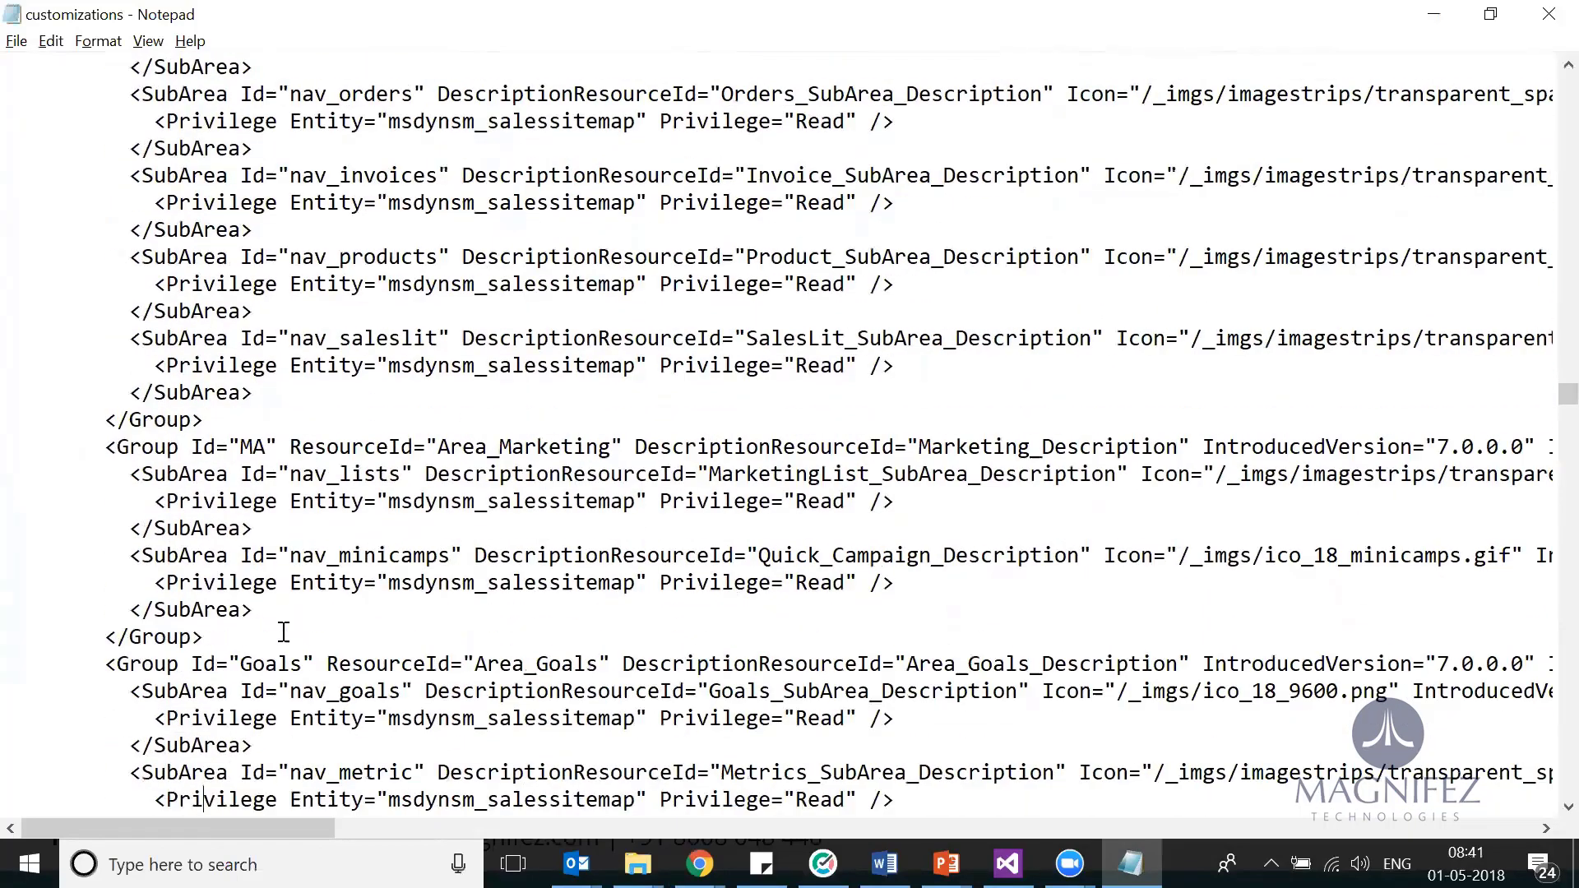
pyautogui.moveTo(93, 338); pyautogui.dragTo(254, 534)
pyautogui.hotkey('alt', 'Tab')
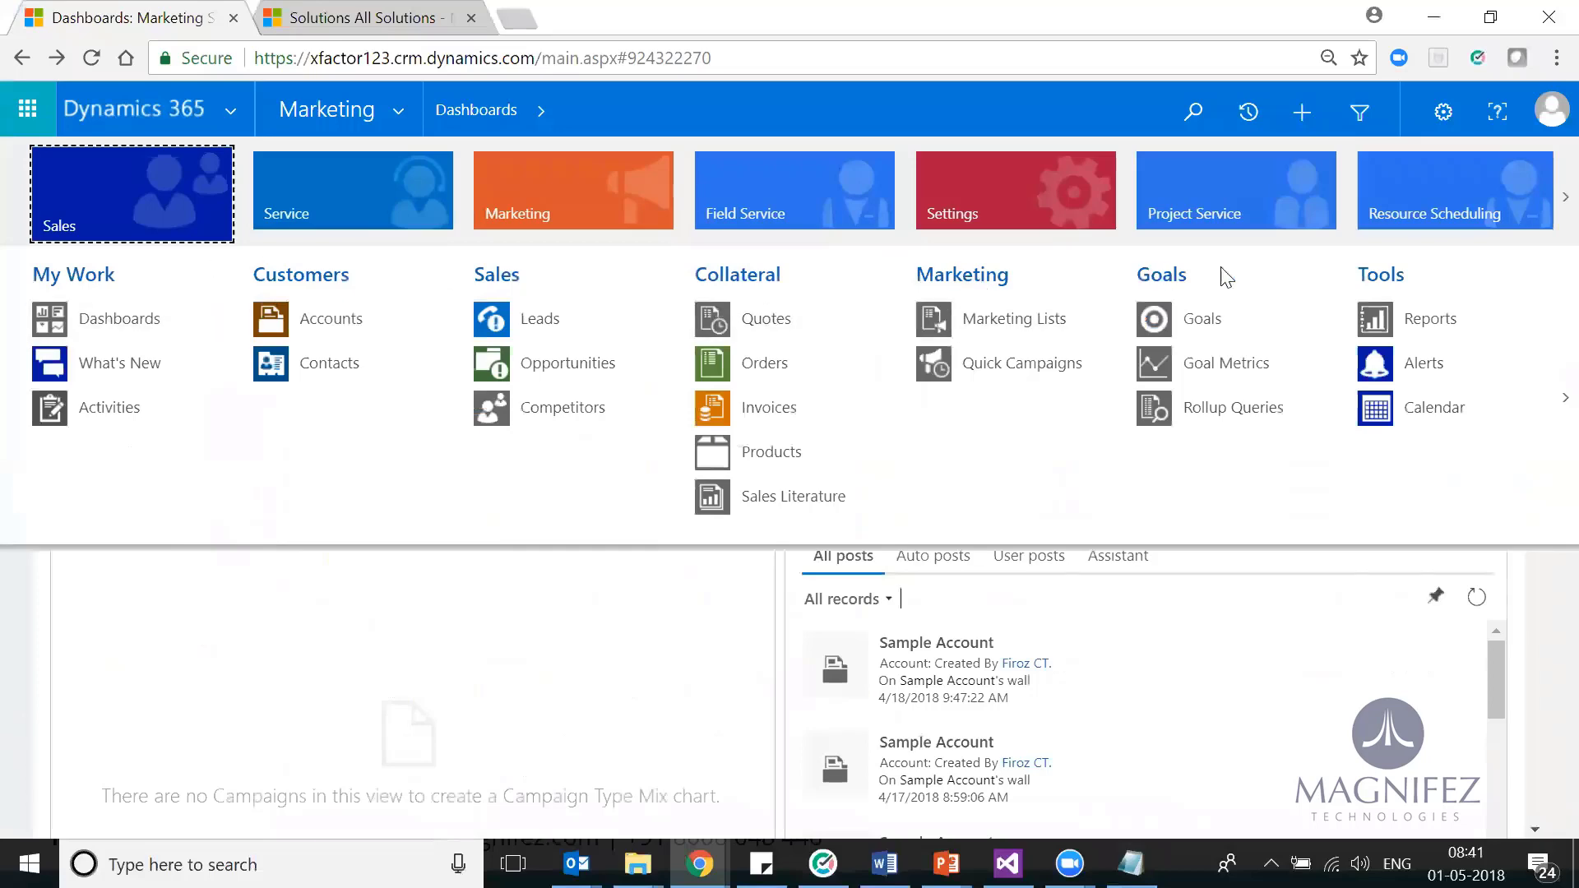
pyautogui.click(367, 175)
pyautogui.hotkey('alt', 'Tab')
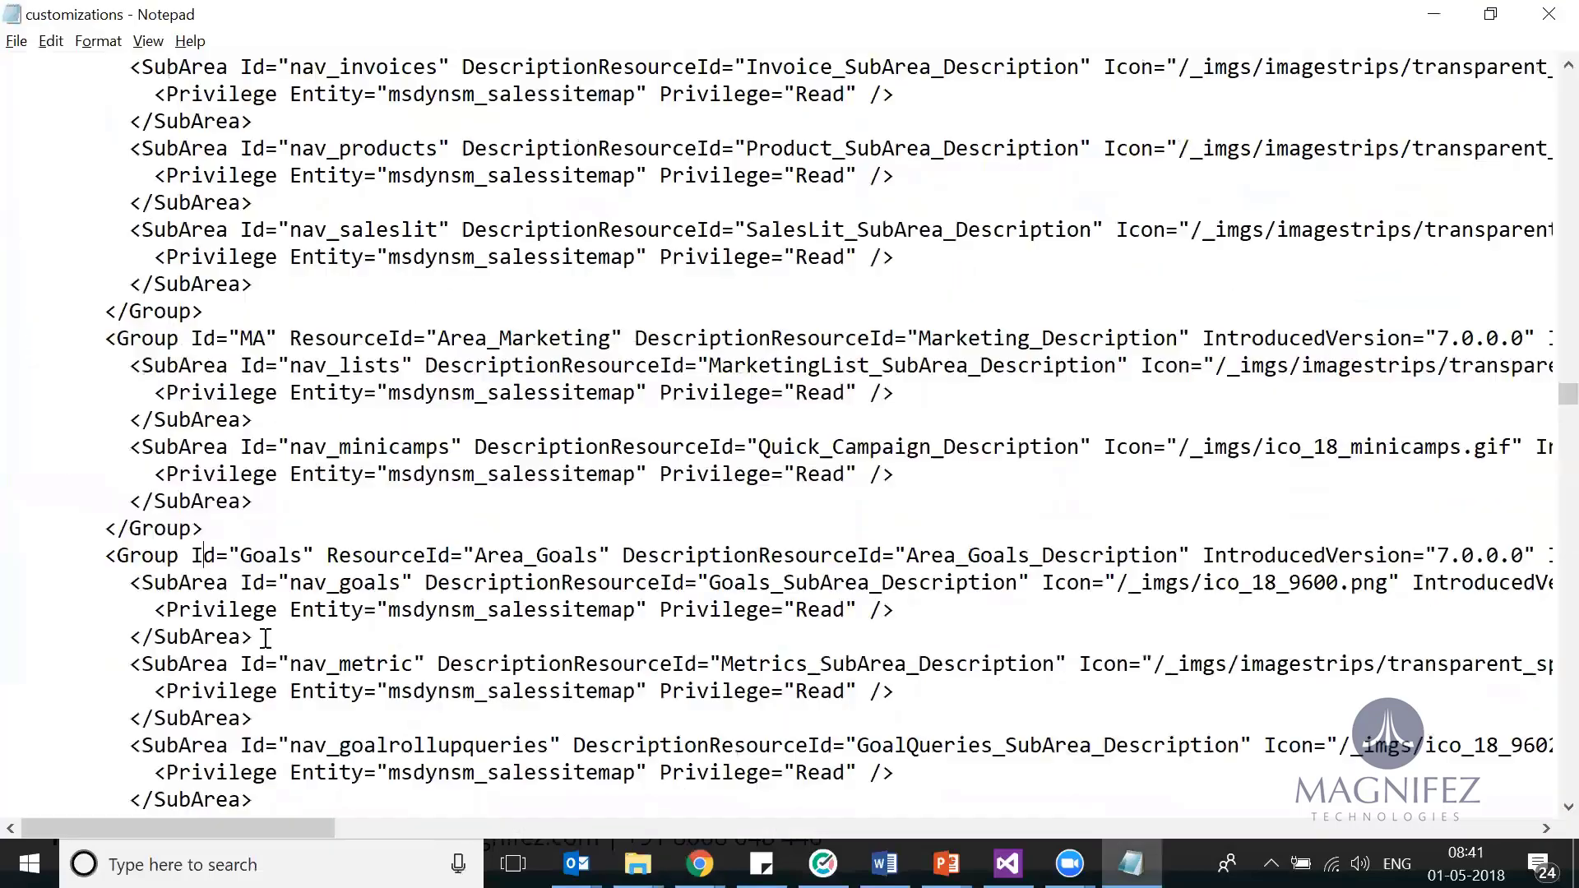
pyautogui.scroll(-10, 265, 638)
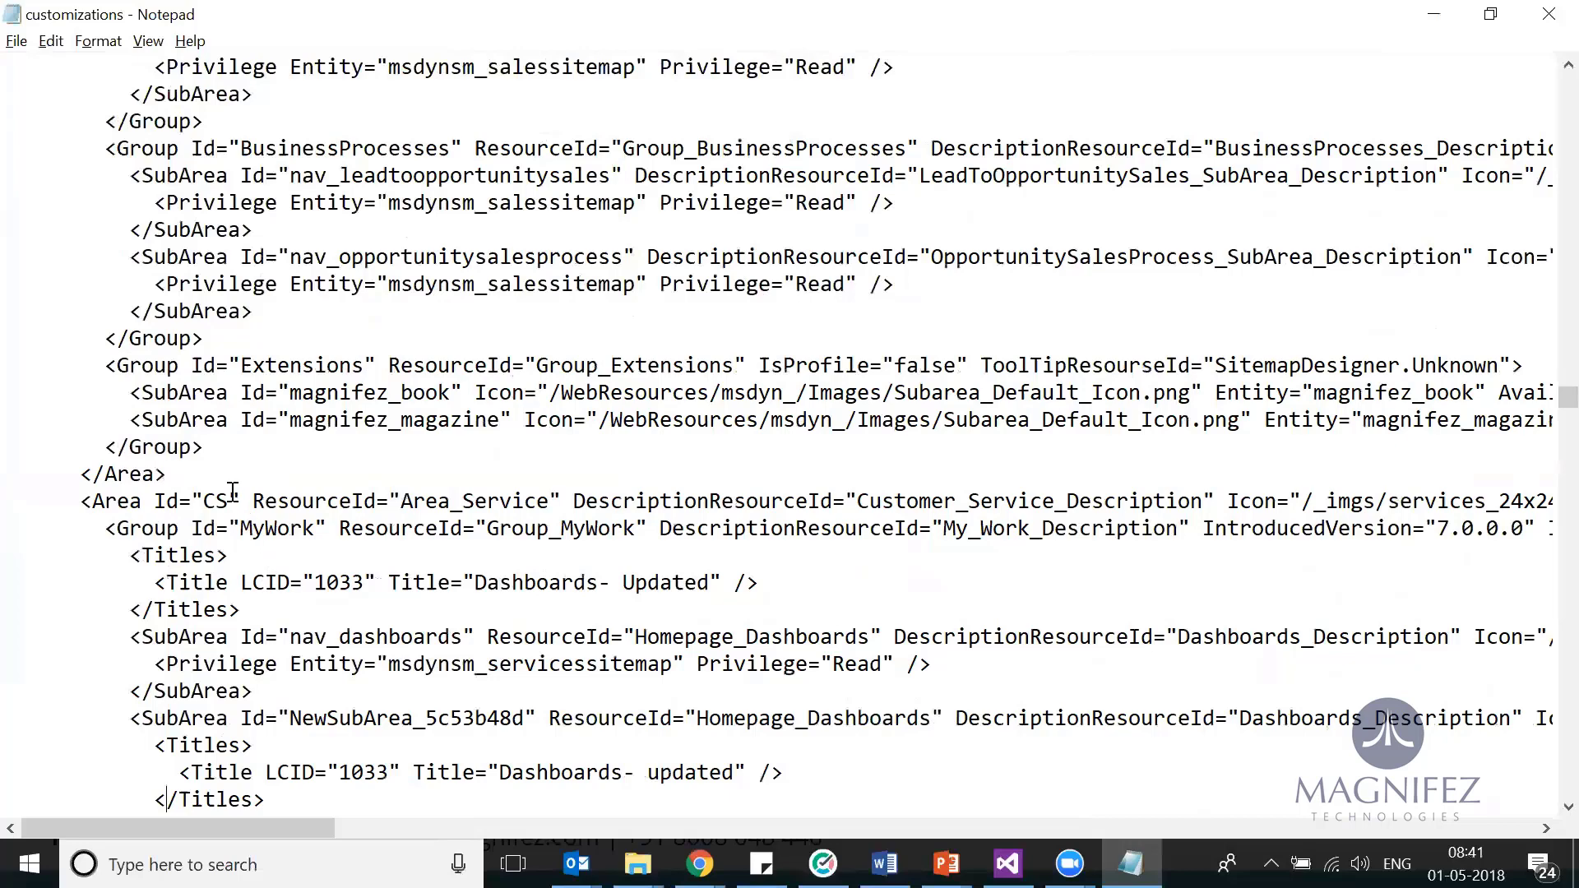
# - Review the Sales area's Extensions group and the CS service area in the XML
pyautogui.moveTo(83, 510); pyautogui.dragTo(269, 740)
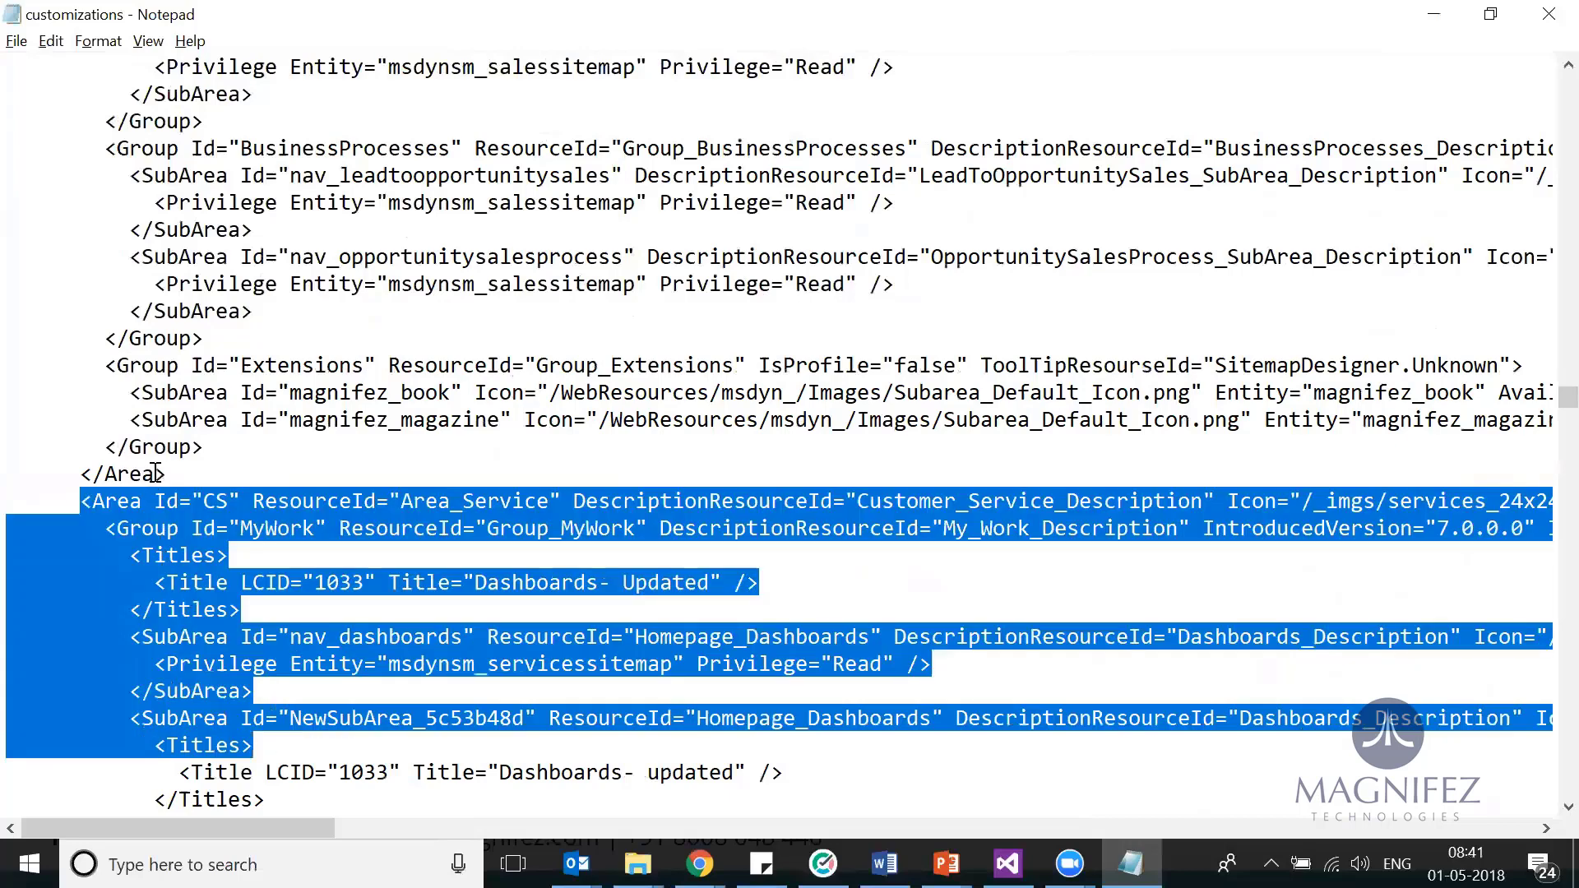
pyautogui.click(171, 471)
pyautogui.moveTo(171, 471); pyautogui.dragTo(82, 91)
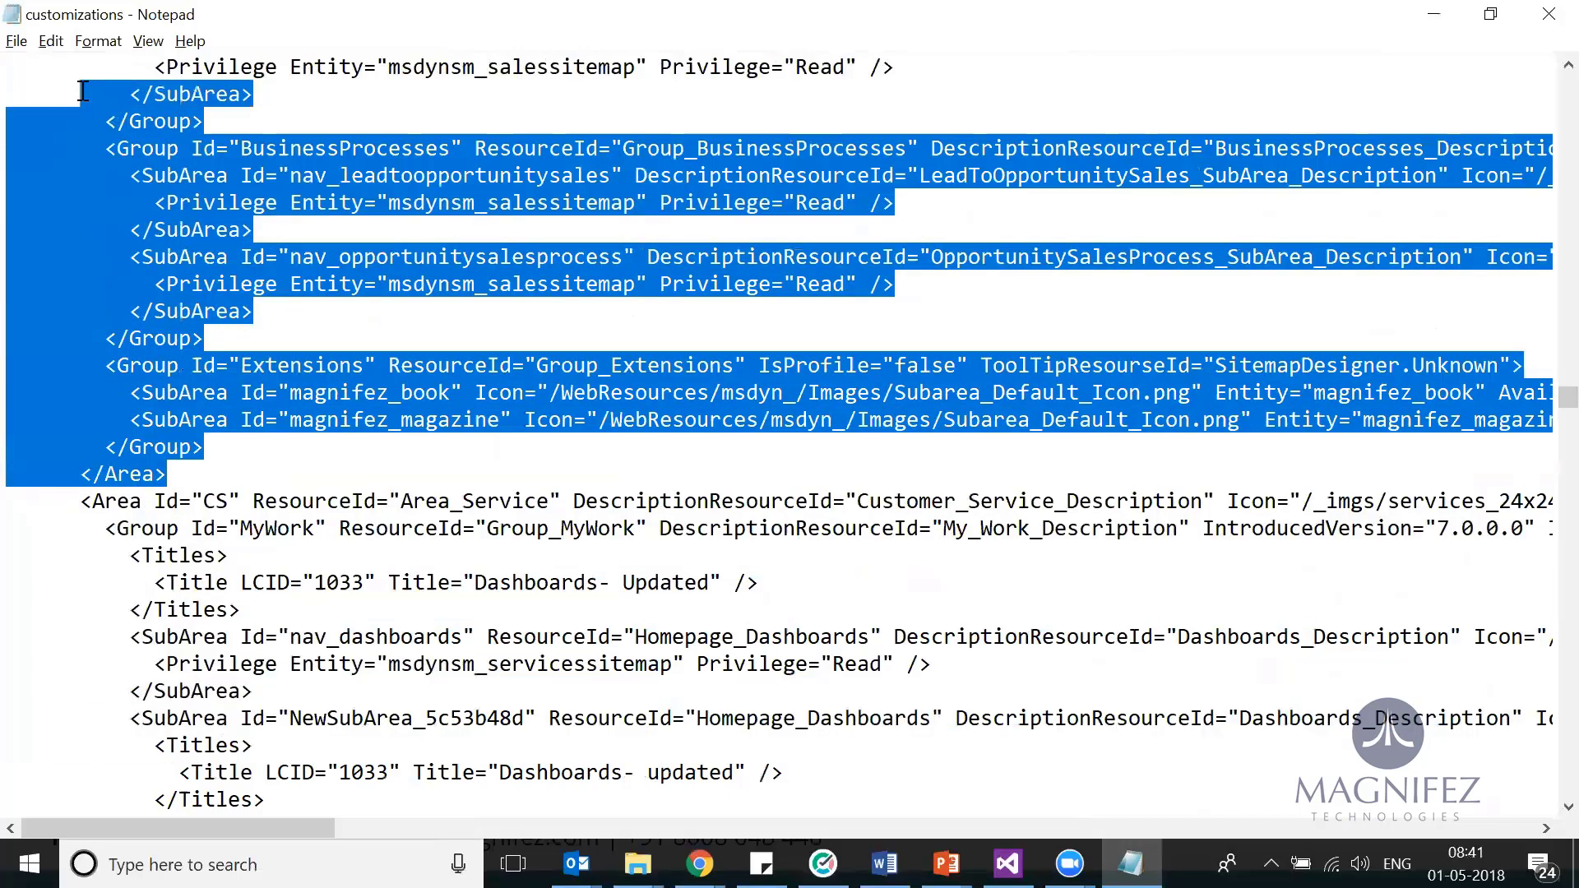
pyautogui.click(216, 449)
pyautogui.moveTo(219, 447); pyautogui.dragTo(63, 443)
pyautogui.click(281, 427)
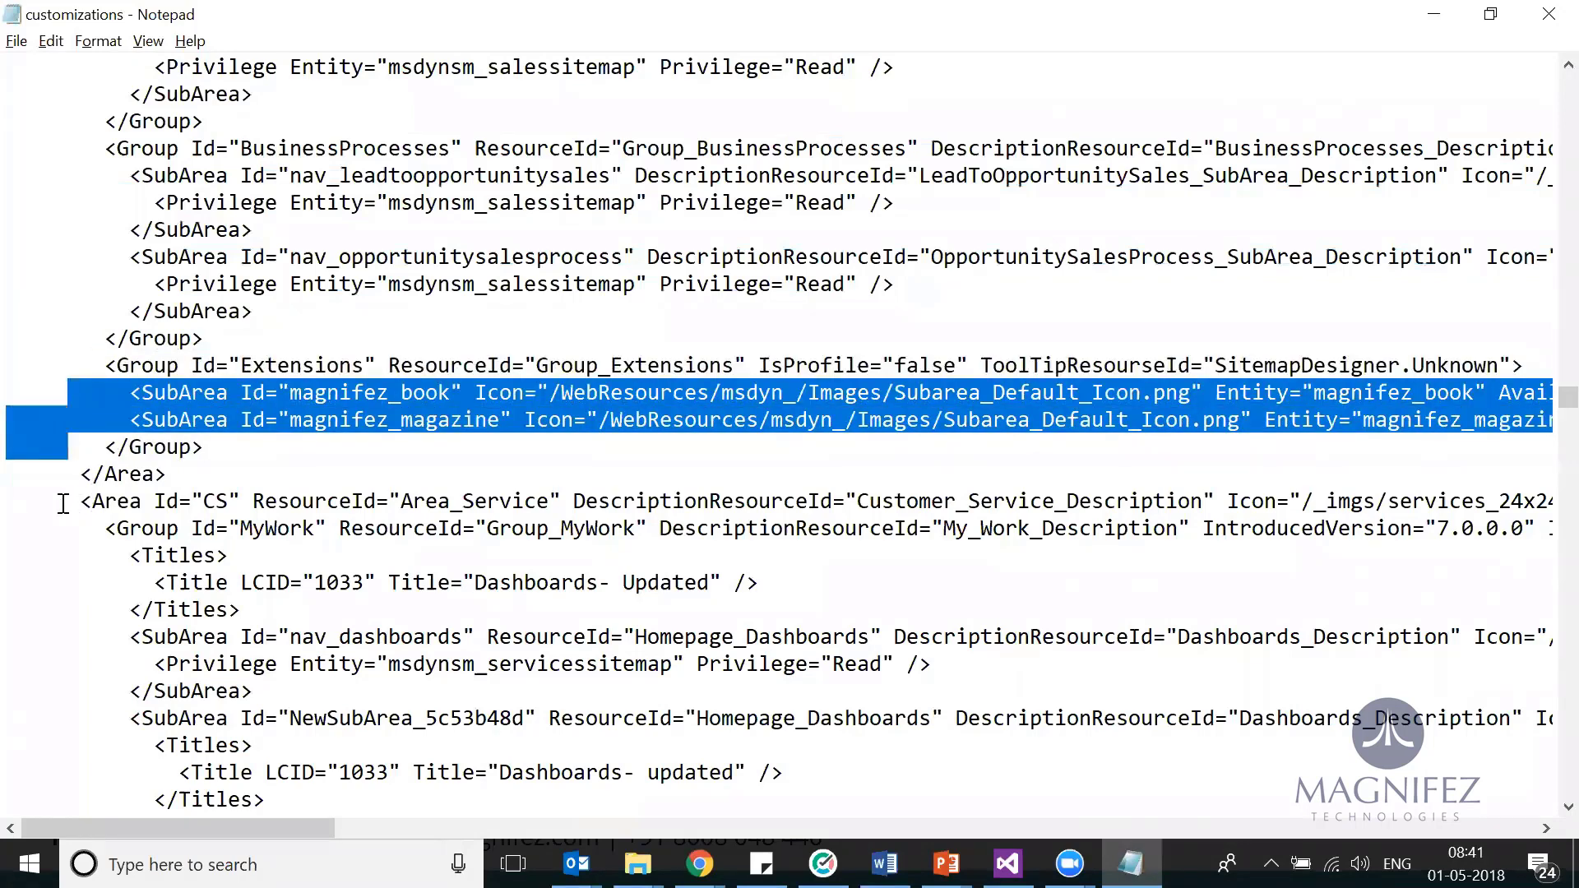
pyautogui.moveTo(64, 503); pyautogui.dragTo(215, 775)
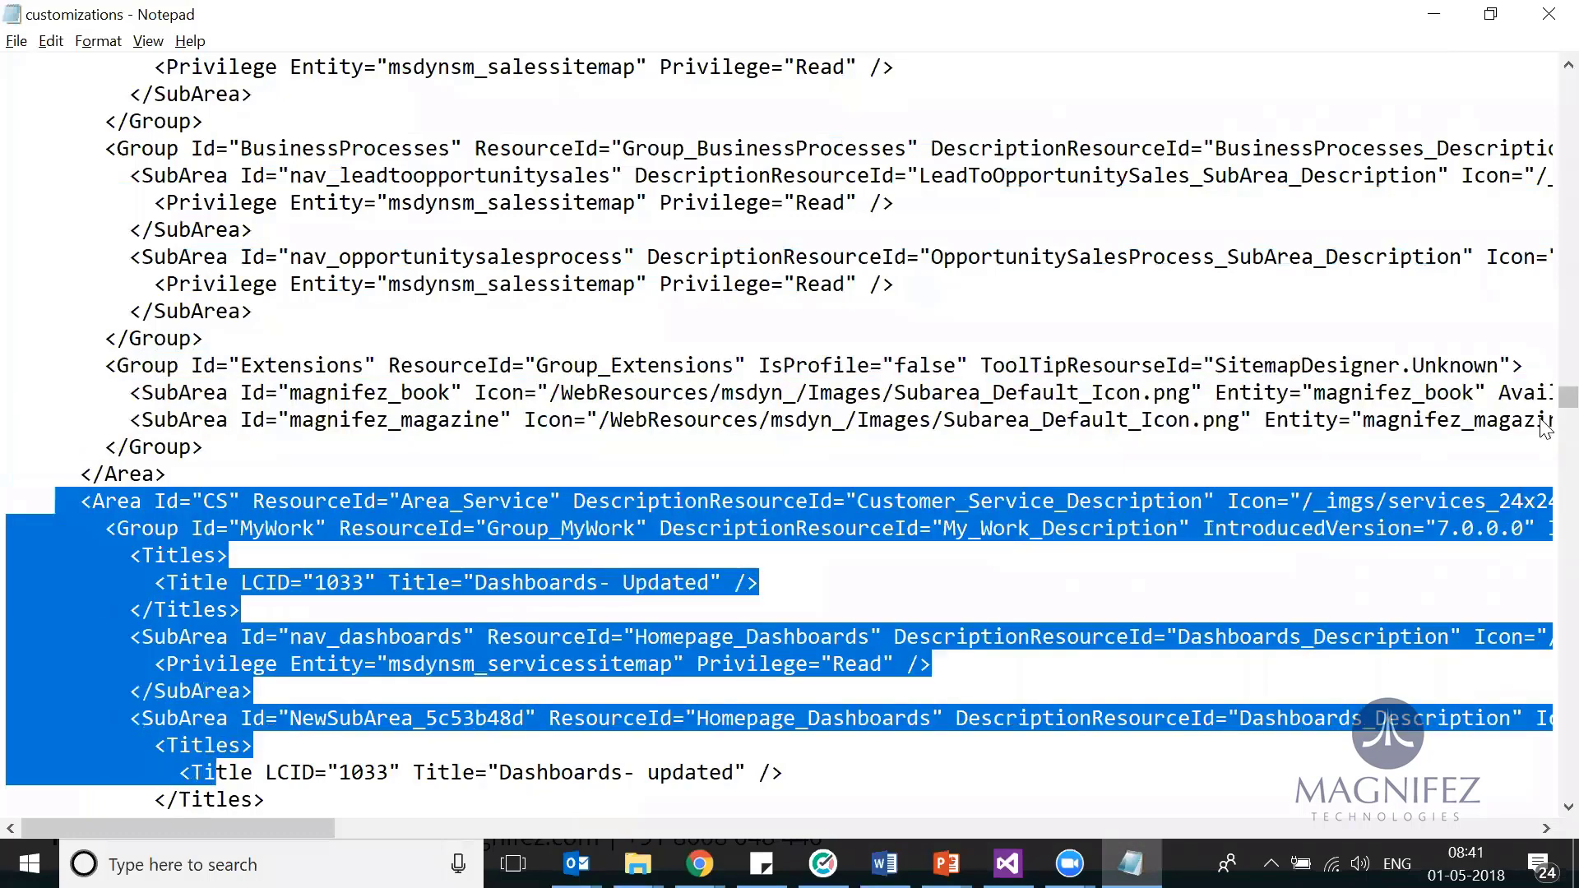
pyautogui.moveTo(1544, 402); pyautogui.dragTo(1544, 95)
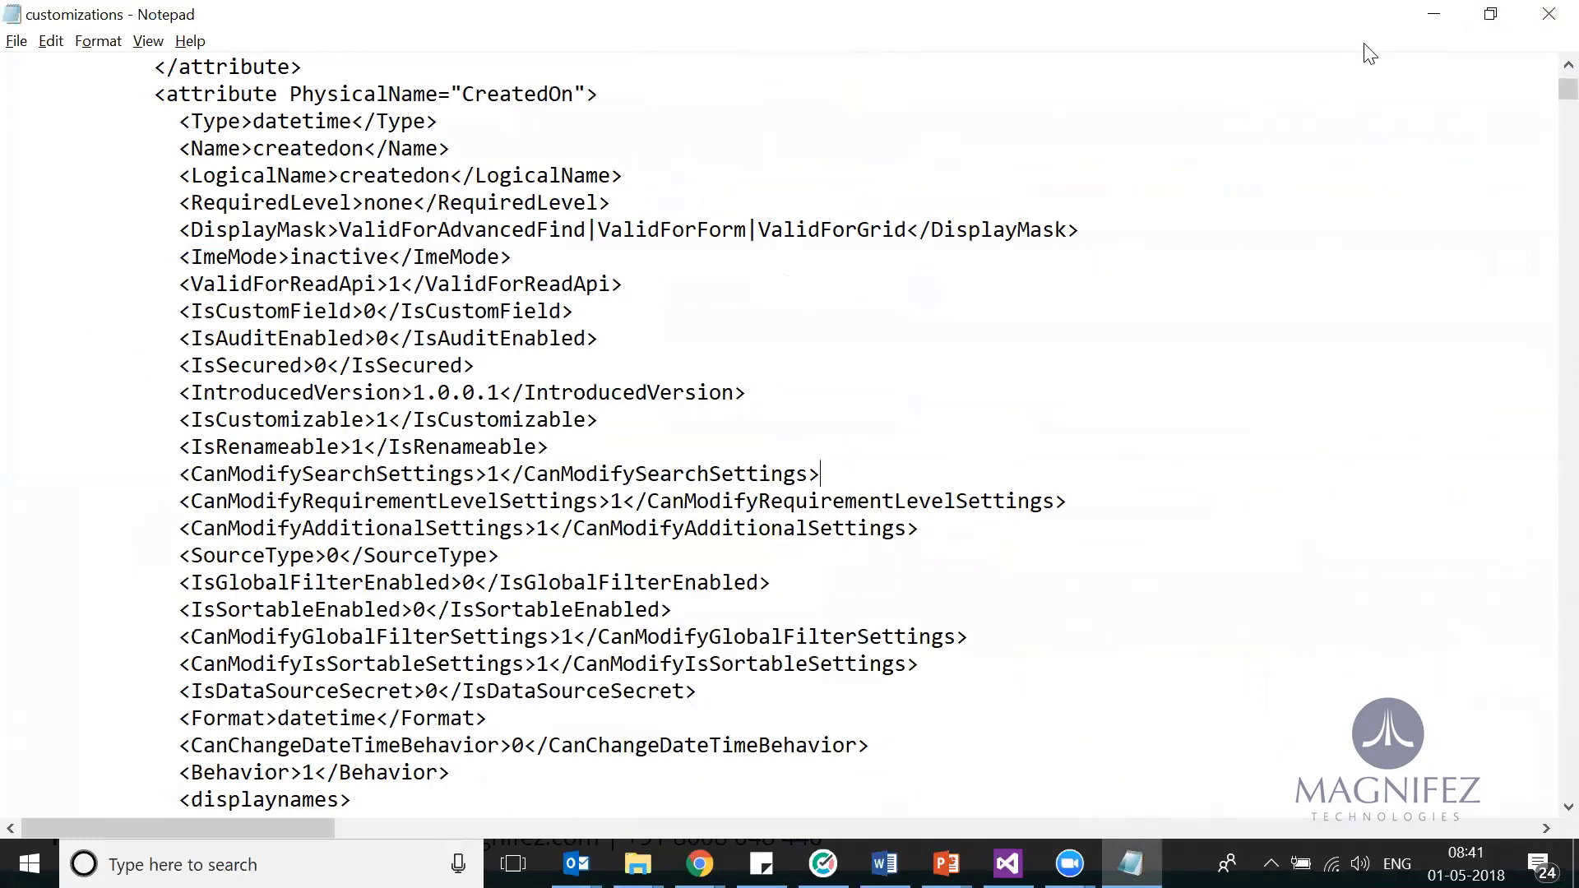
# - Save the changes to the edited customizations file and close it
pyautogui.click(1549, 13)
pyautogui.press('Return')
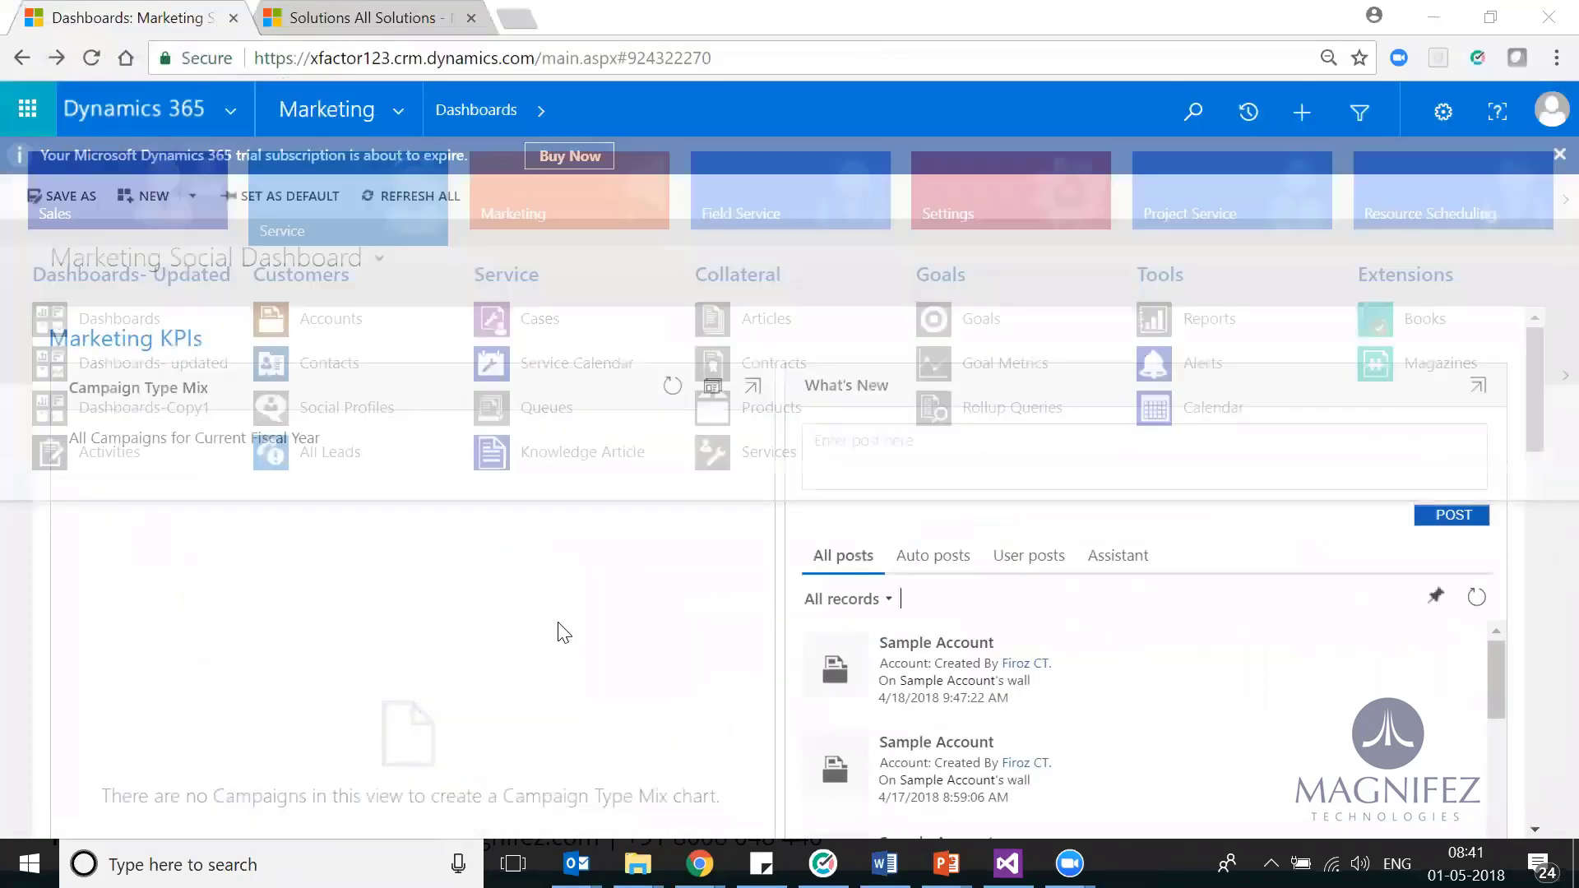
pyautogui.hotkey('alt', 'Tab')
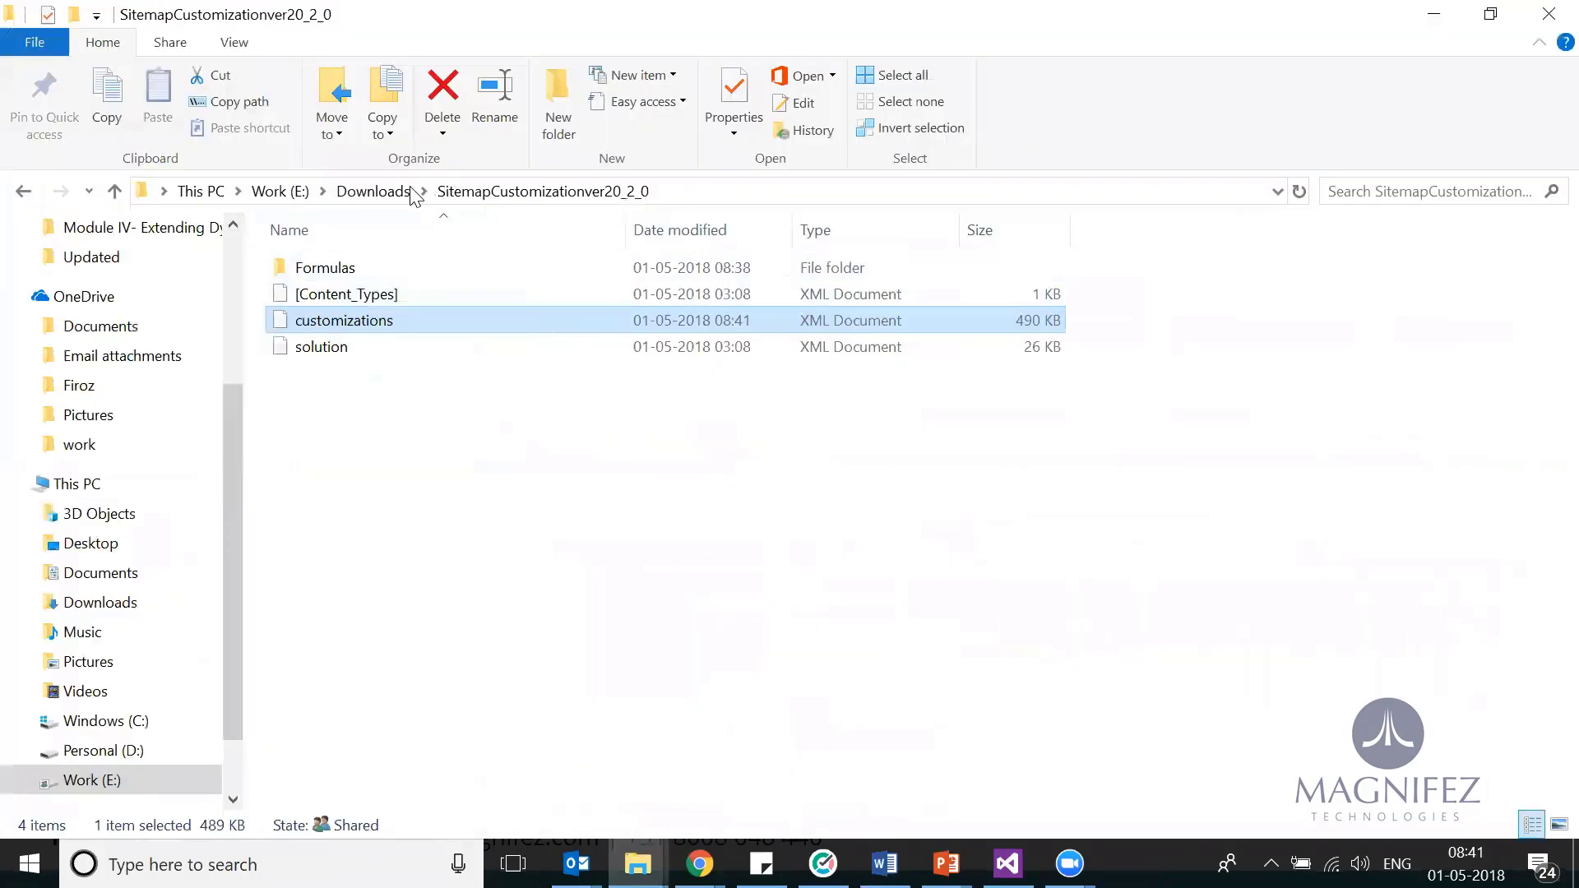
# - Compress the SitemapCustomizationver20_2_0 folder in Downloads into a new zip, SitemapCustomizationver20_2_0 (2)
pyautogui.click(384, 192)
pyautogui.click(466, 663)
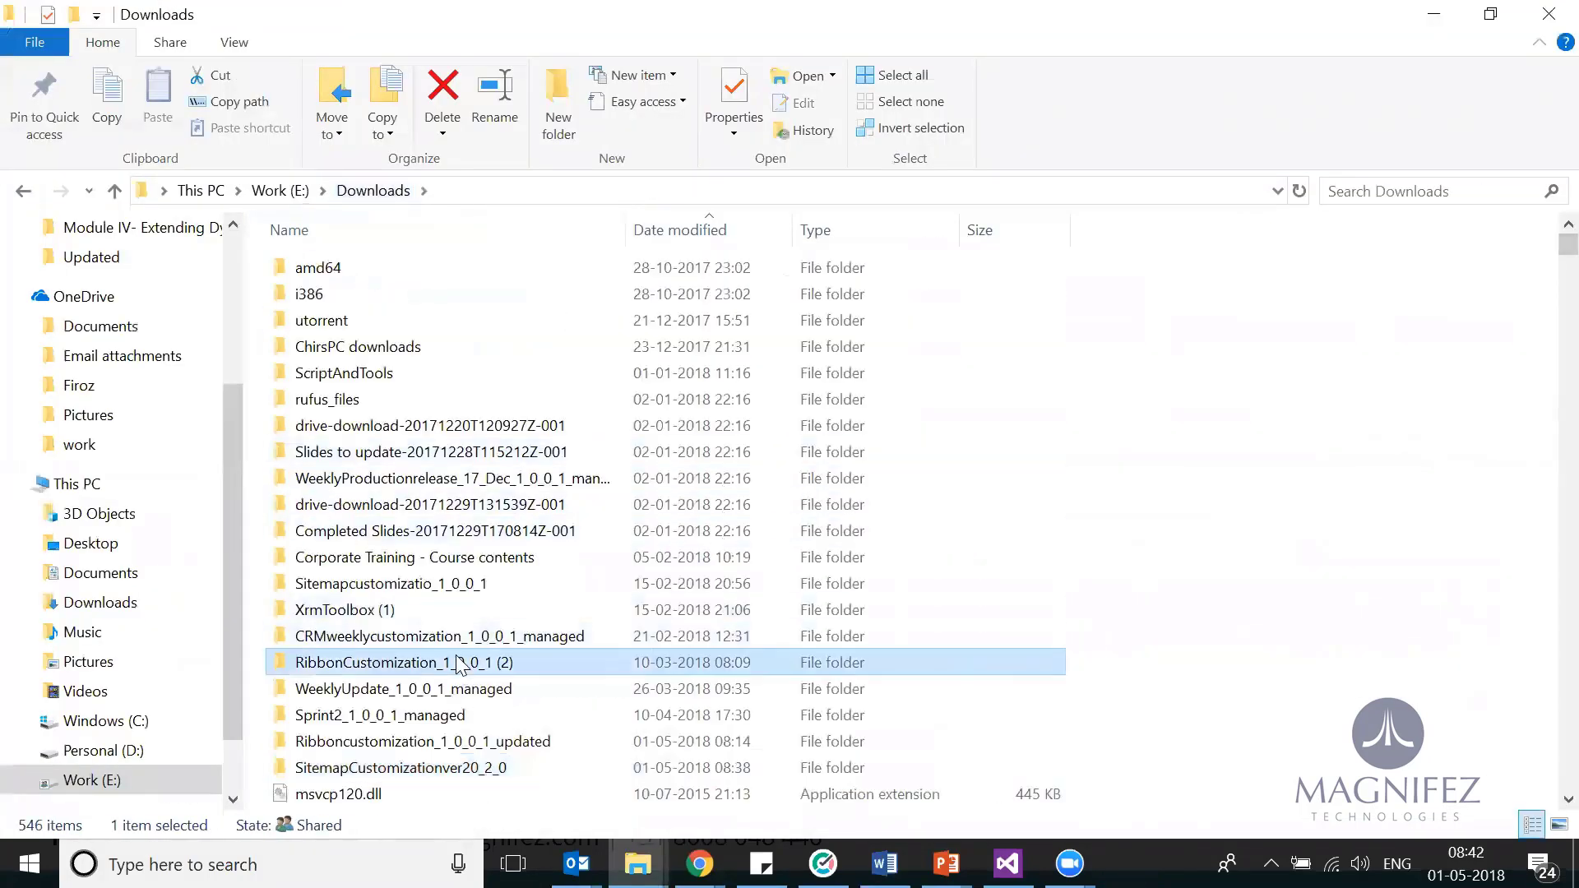
pyautogui.press('Down')
pyautogui.press('Down')
pyautogui.press('Down')
pyautogui.press('Down')
pyautogui.press('Down')
pyautogui.press('Down')
pyautogui.press('Down')
pyautogui.press('Down')
pyautogui.press('Down')
pyautogui.press('Down')
pyautogui.write('sitemap')
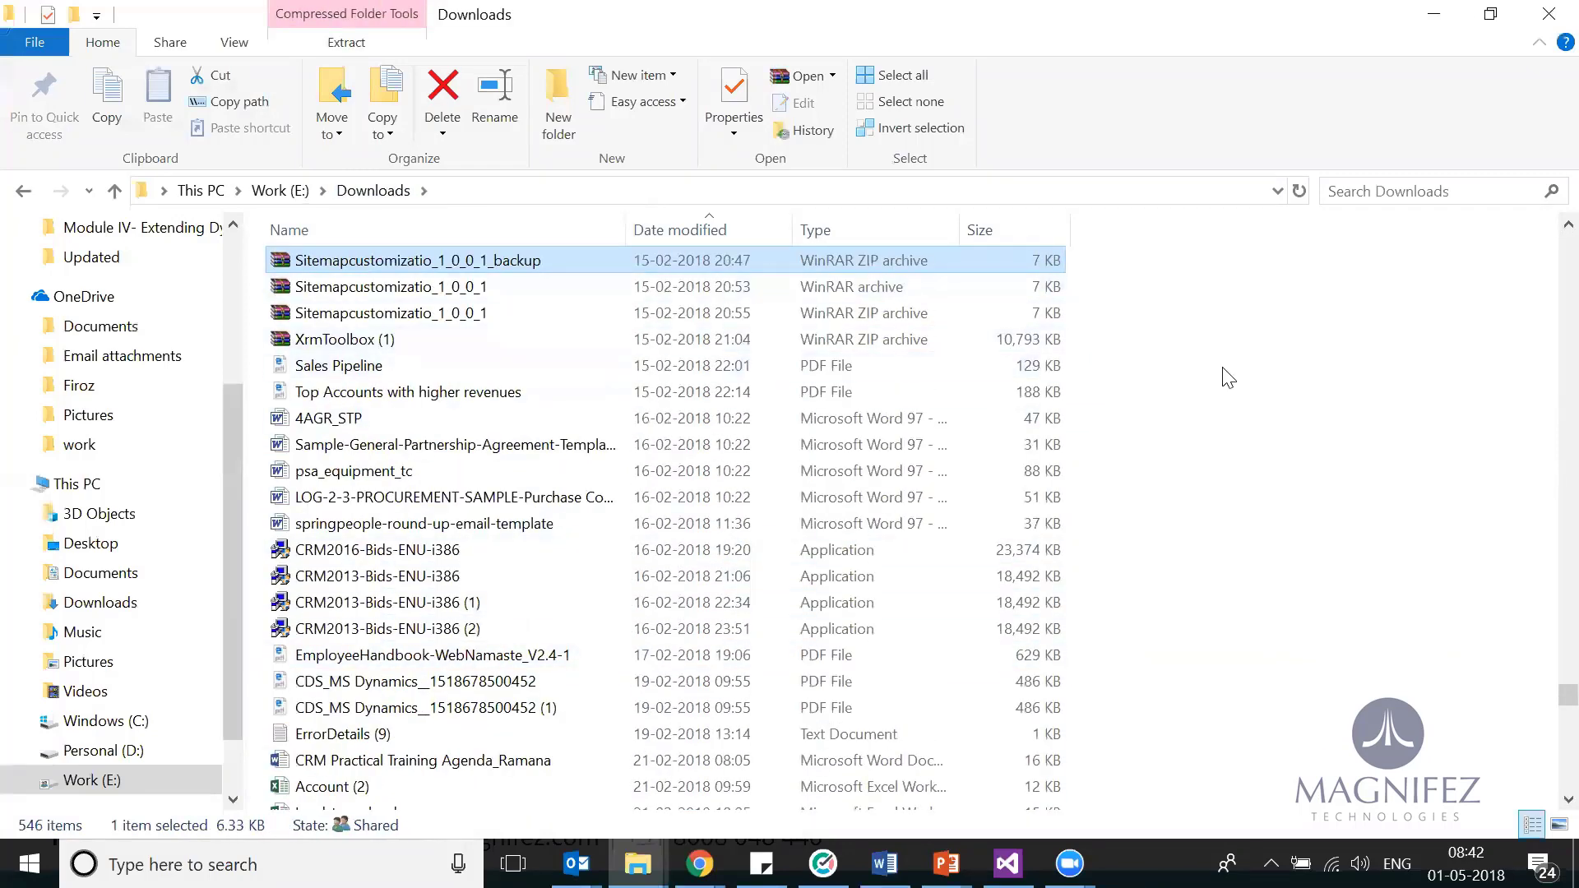
pyautogui.press('End')
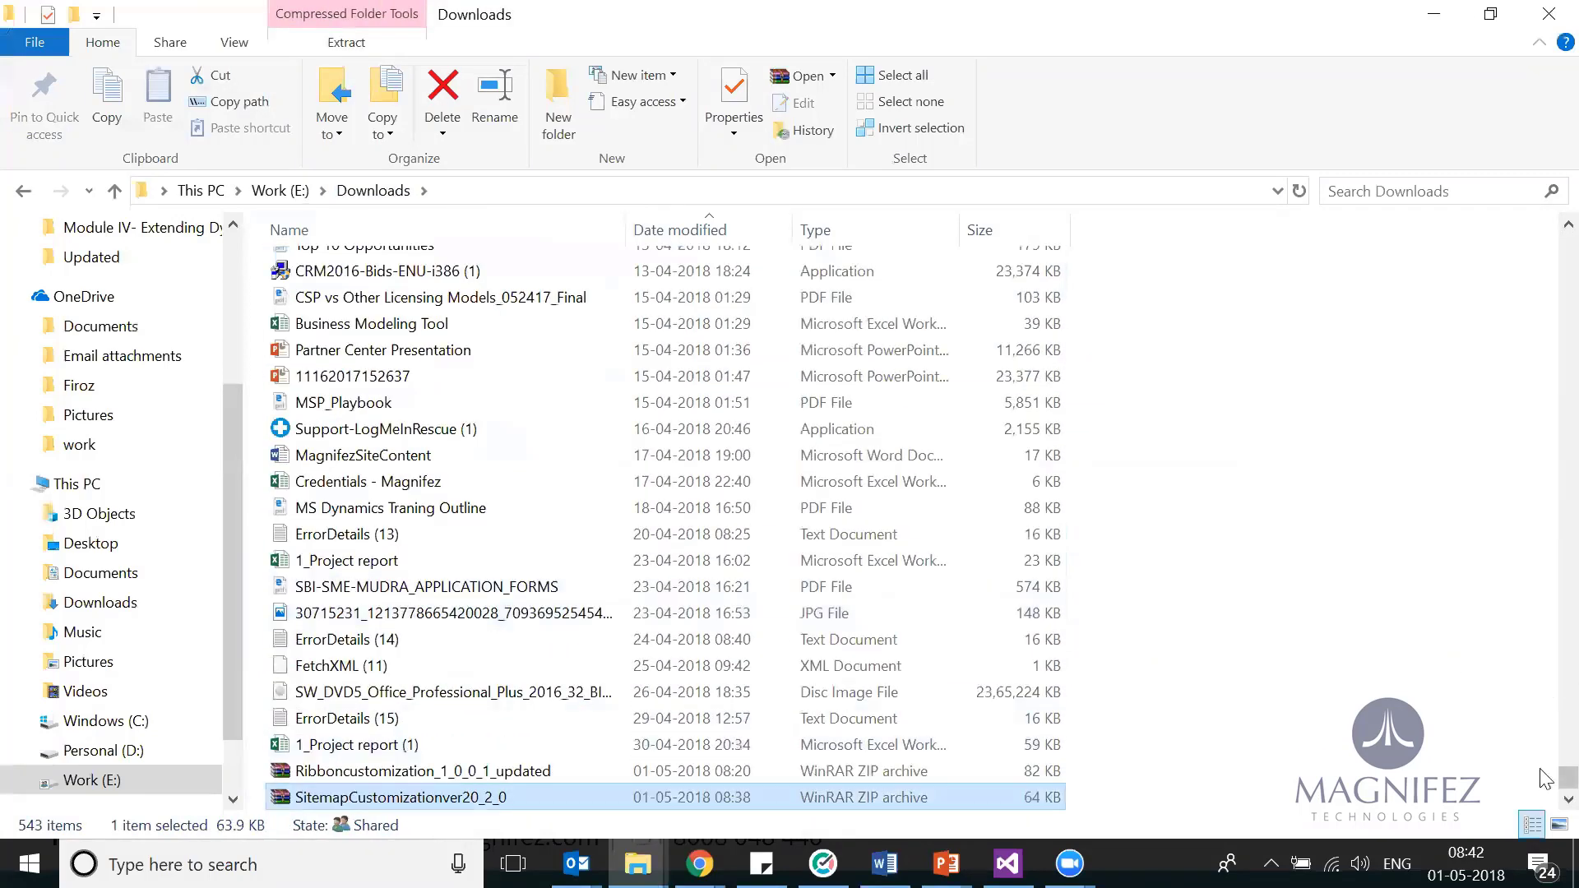
pyautogui.rightClick(541, 796)
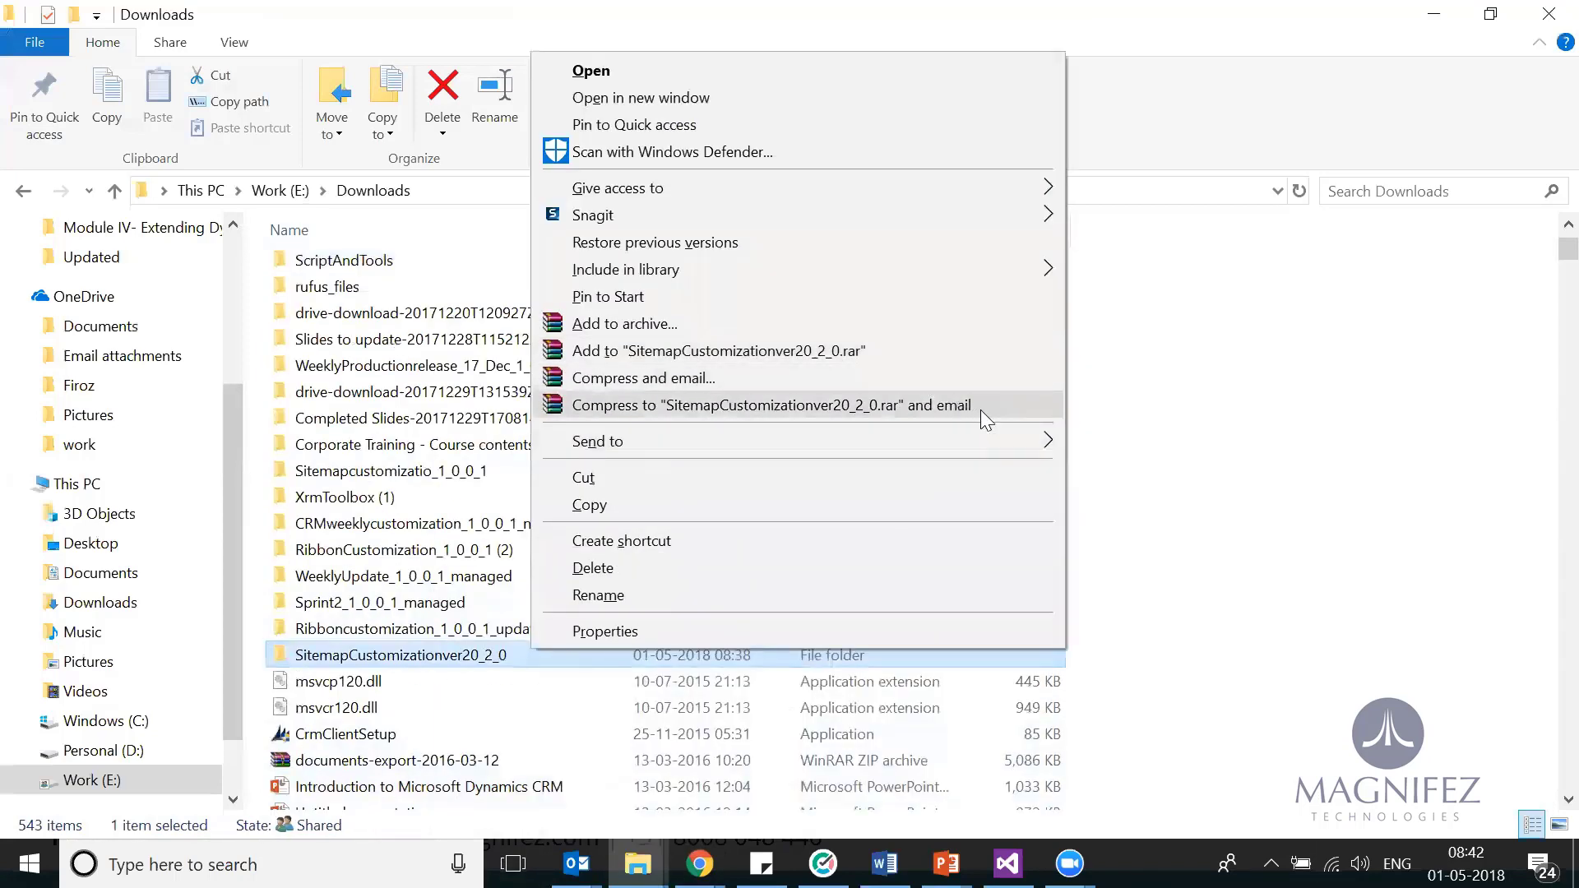
pyautogui.moveTo(987, 441)
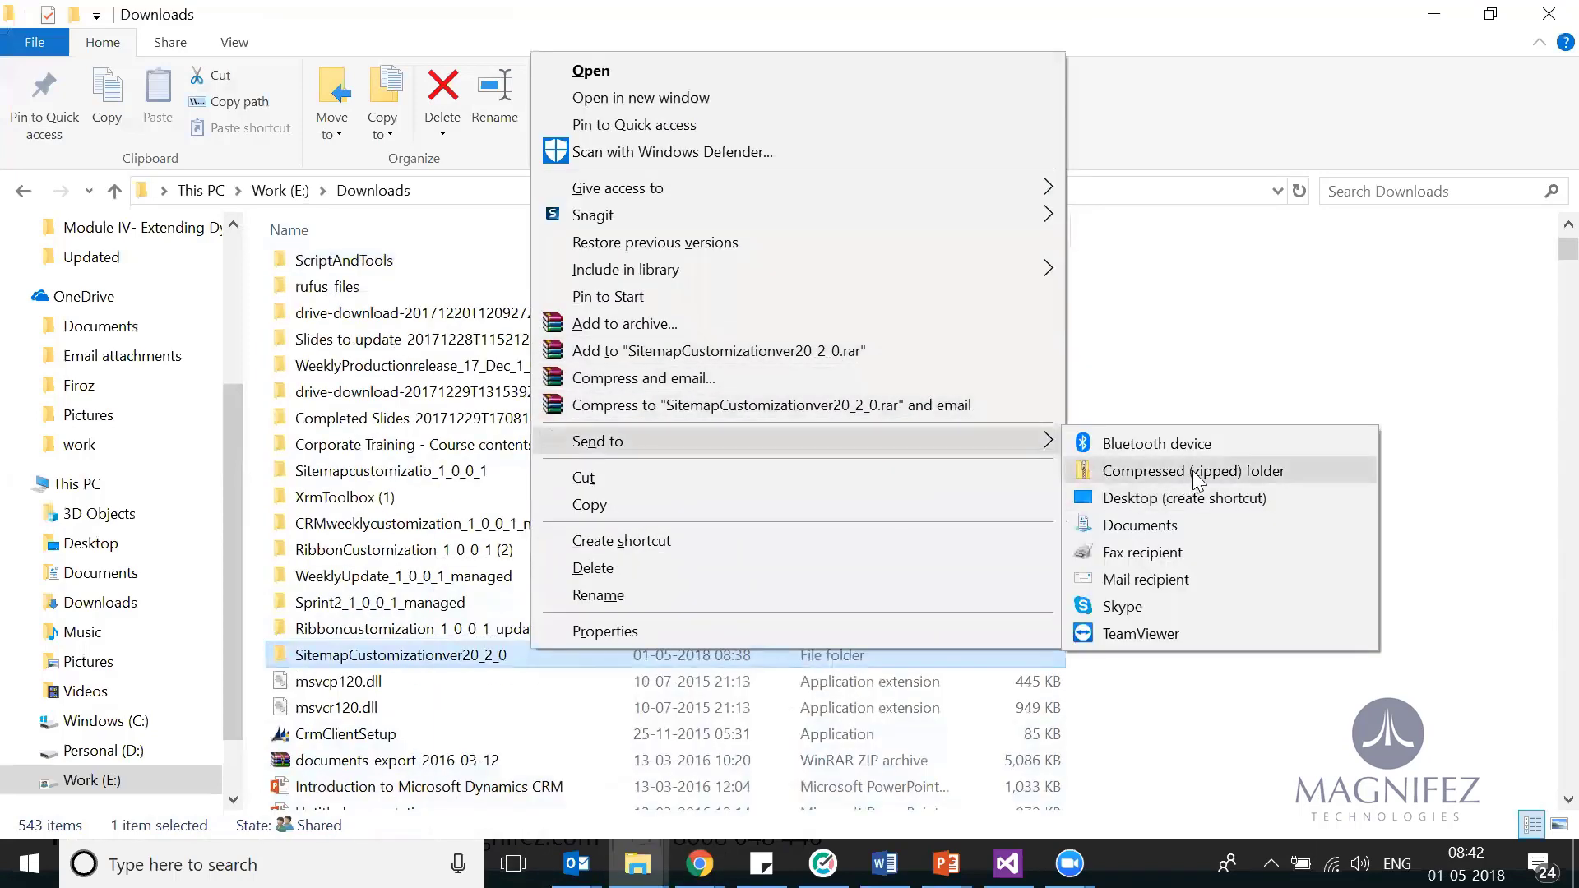
pyautogui.click(1184, 471)
pyautogui.press('Return')
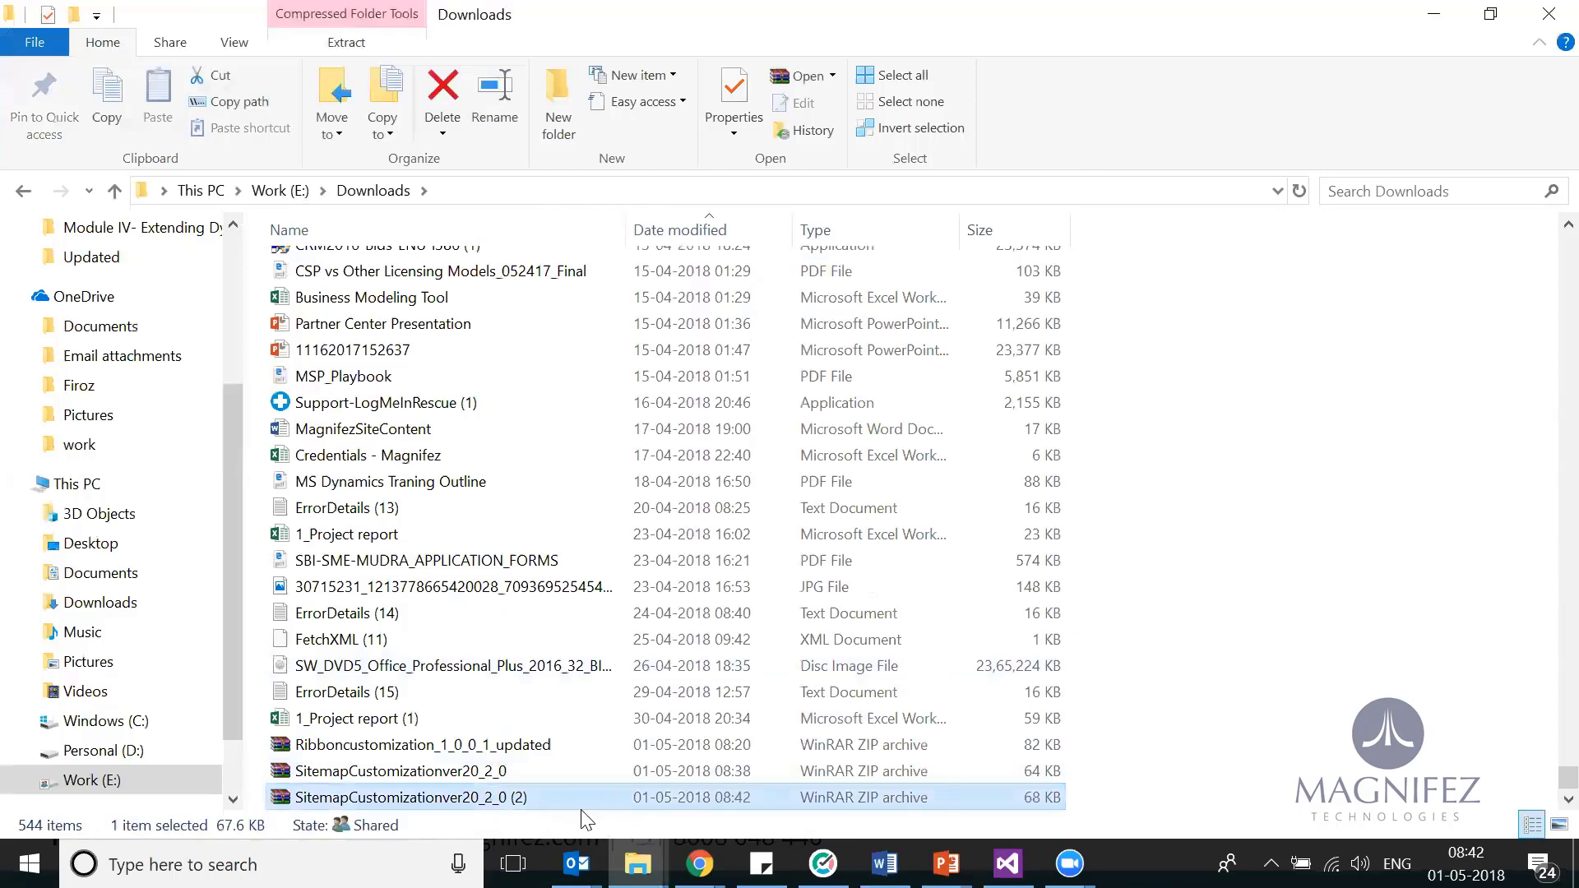
pyautogui.hotkey('alt', 'Tab')
pyautogui.click(354, 17)
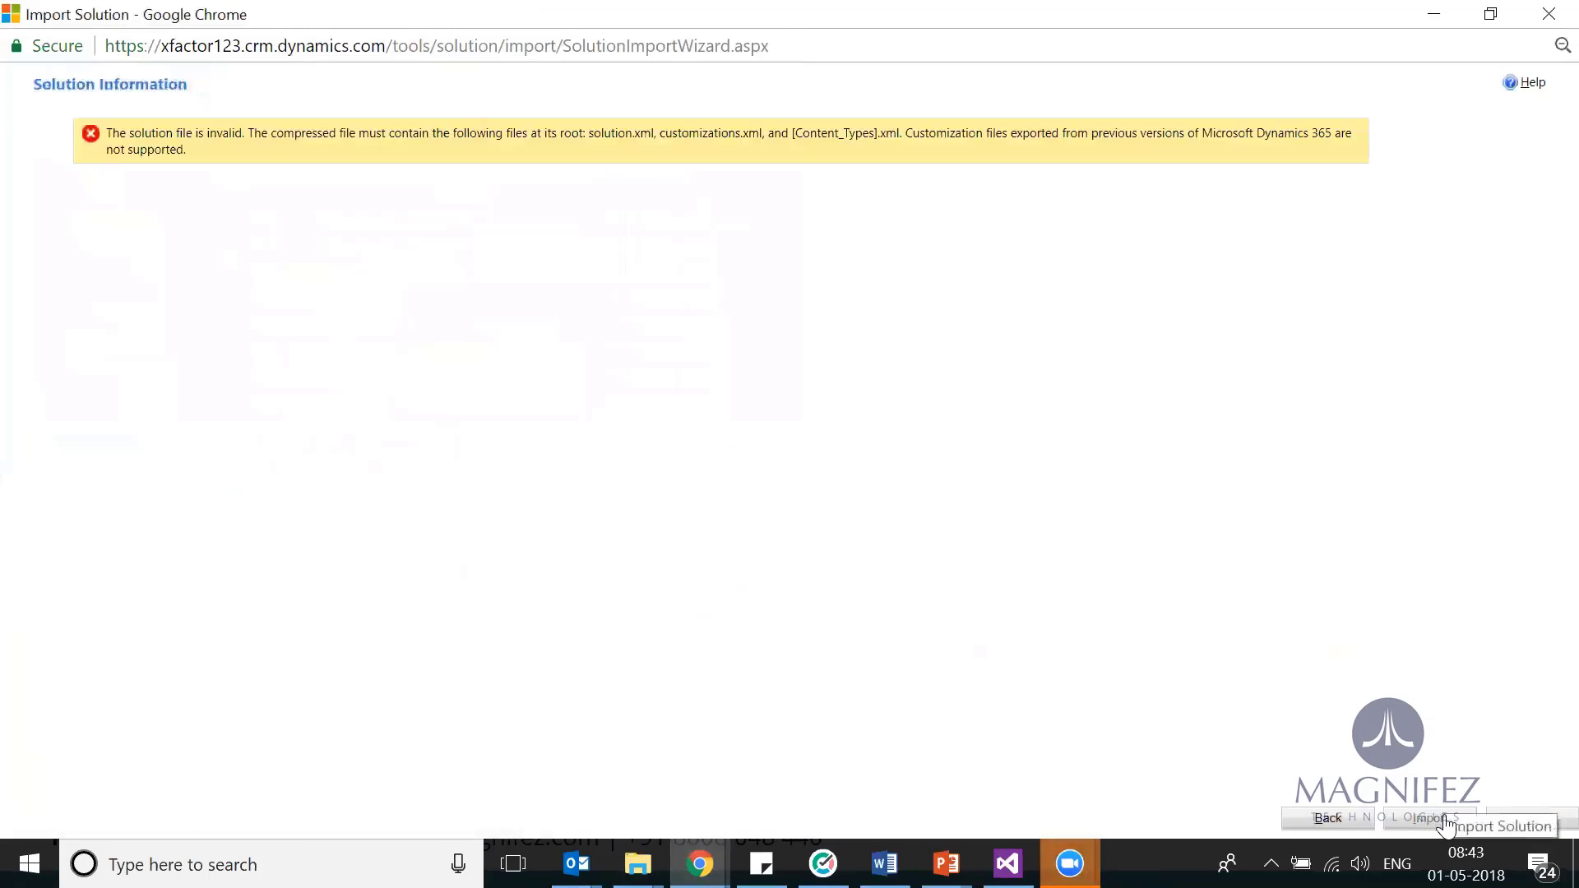
pyautogui.moveTo(589, 133); pyautogui.dragTo(730, 135)
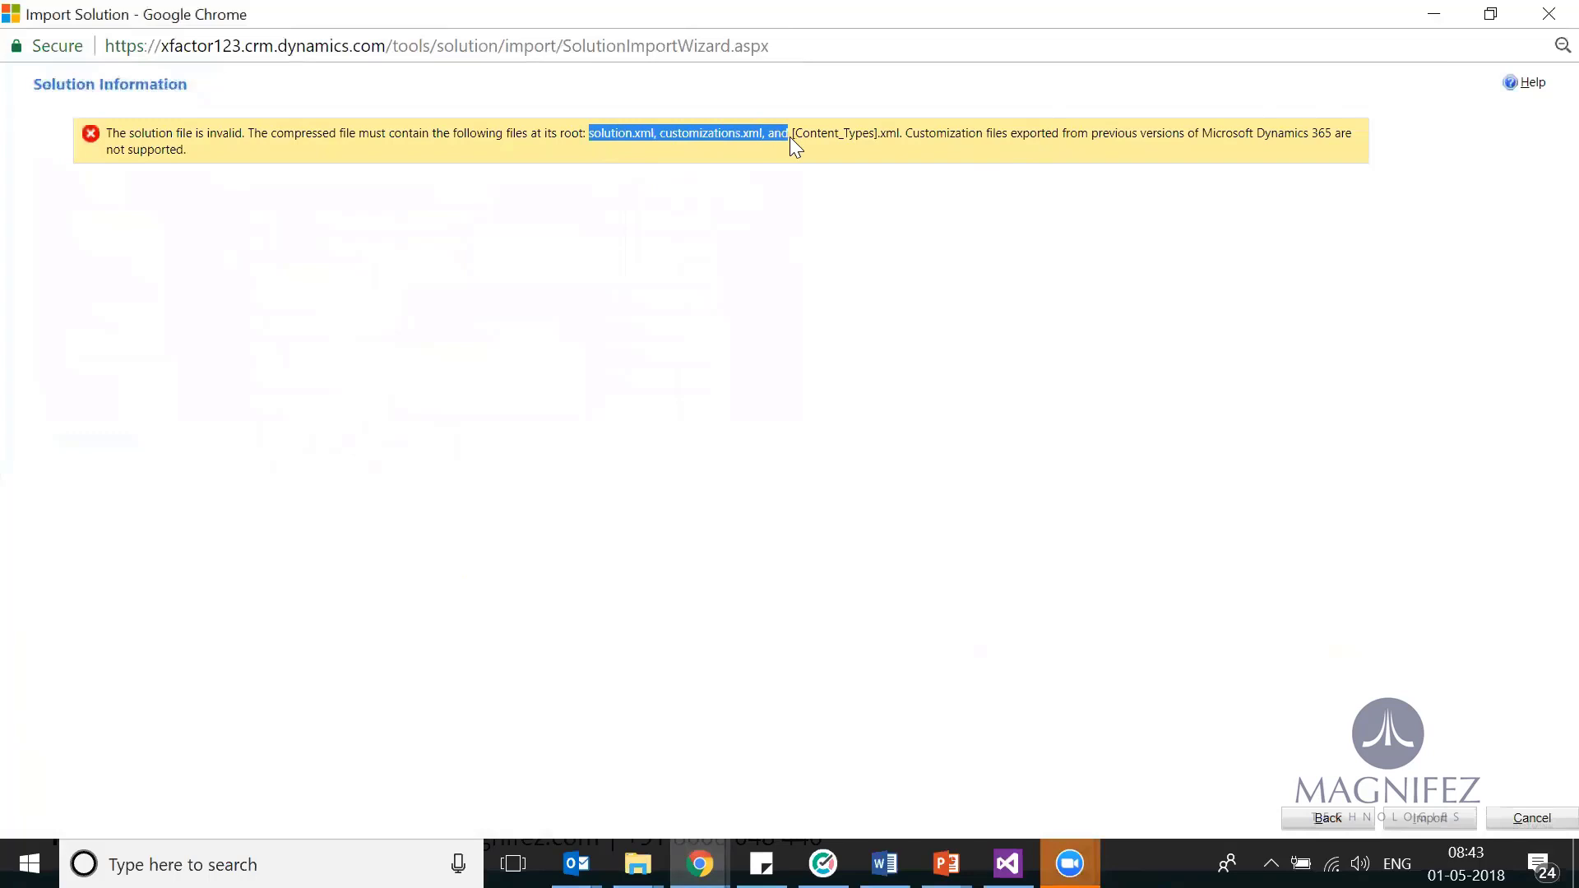
pyautogui.click(789, 136)
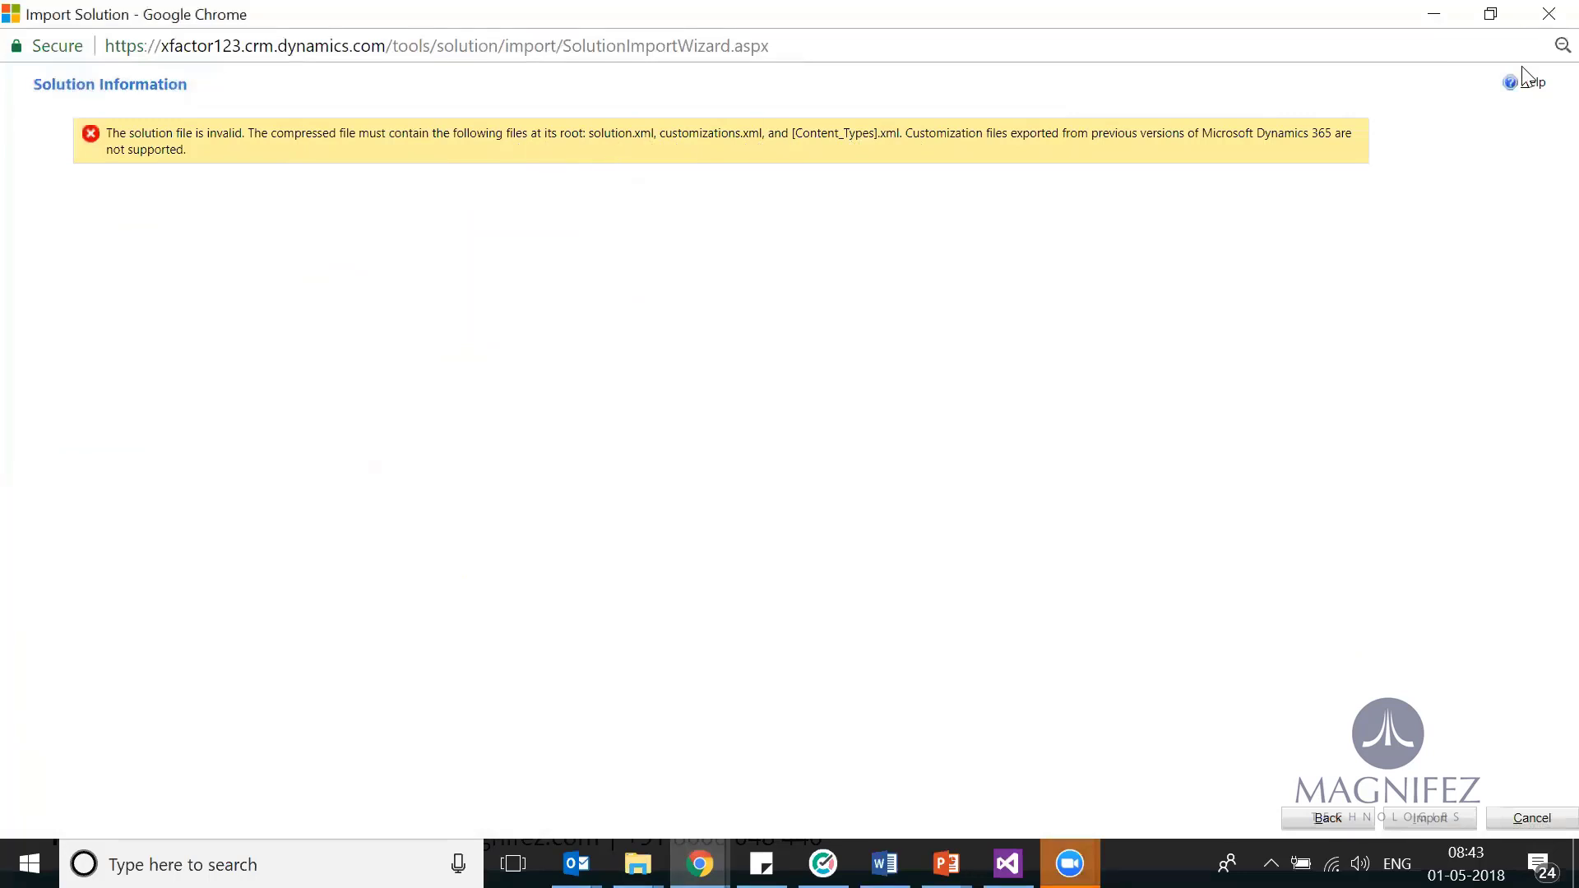
pyautogui.click(1548, 14)
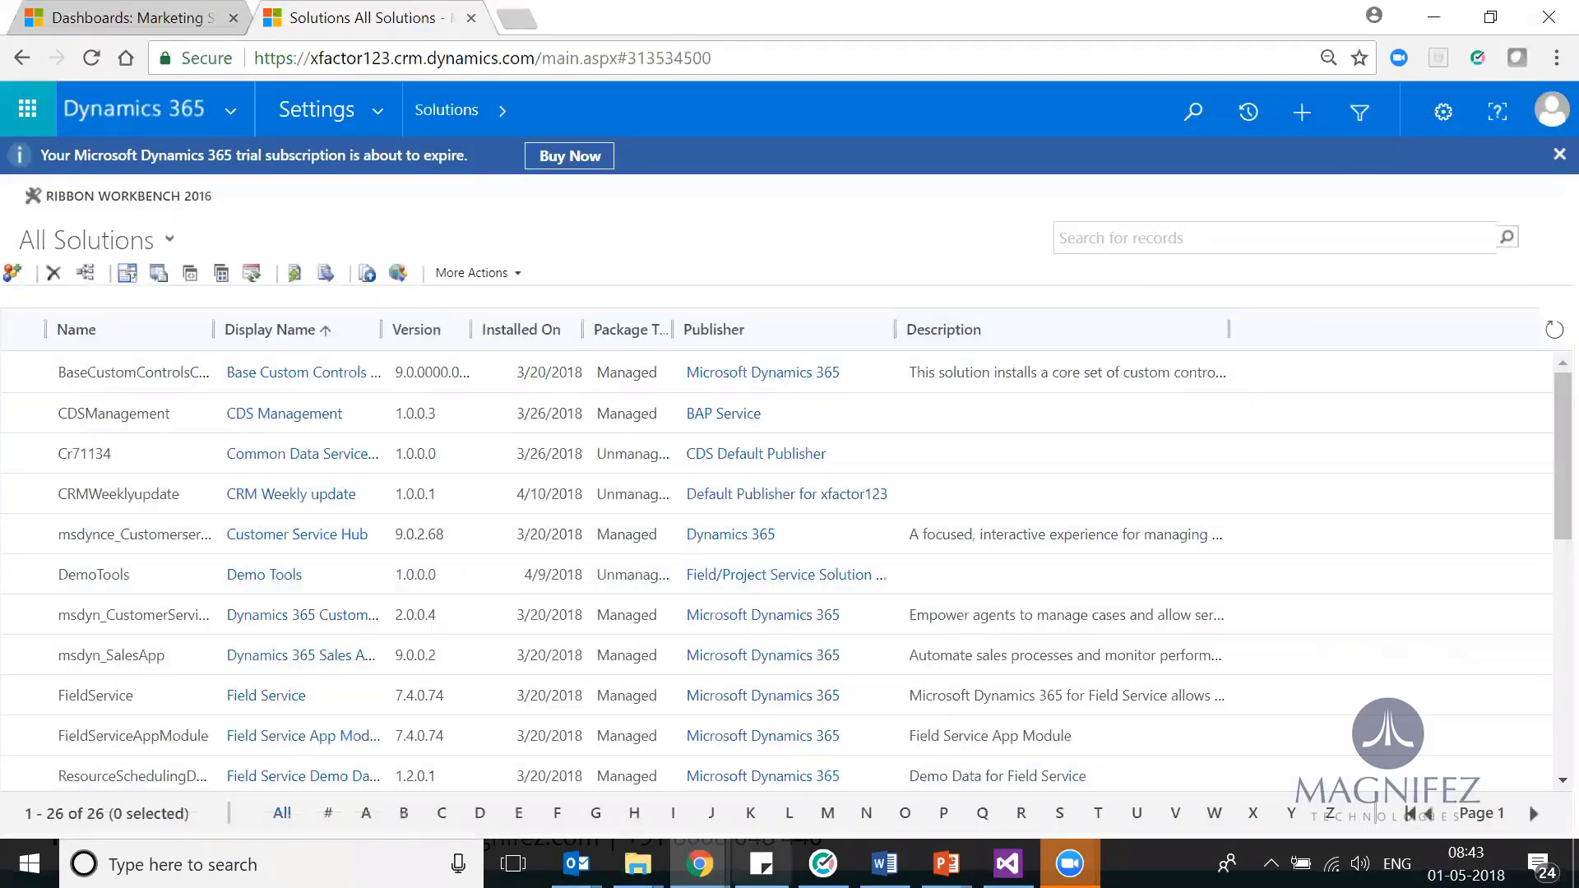
# - Open the SitemapCustomizationver20_2_0 (2) zip in WinRAR, inspect its nested subfolder, then close it
pyautogui.moveTo(699, 863)
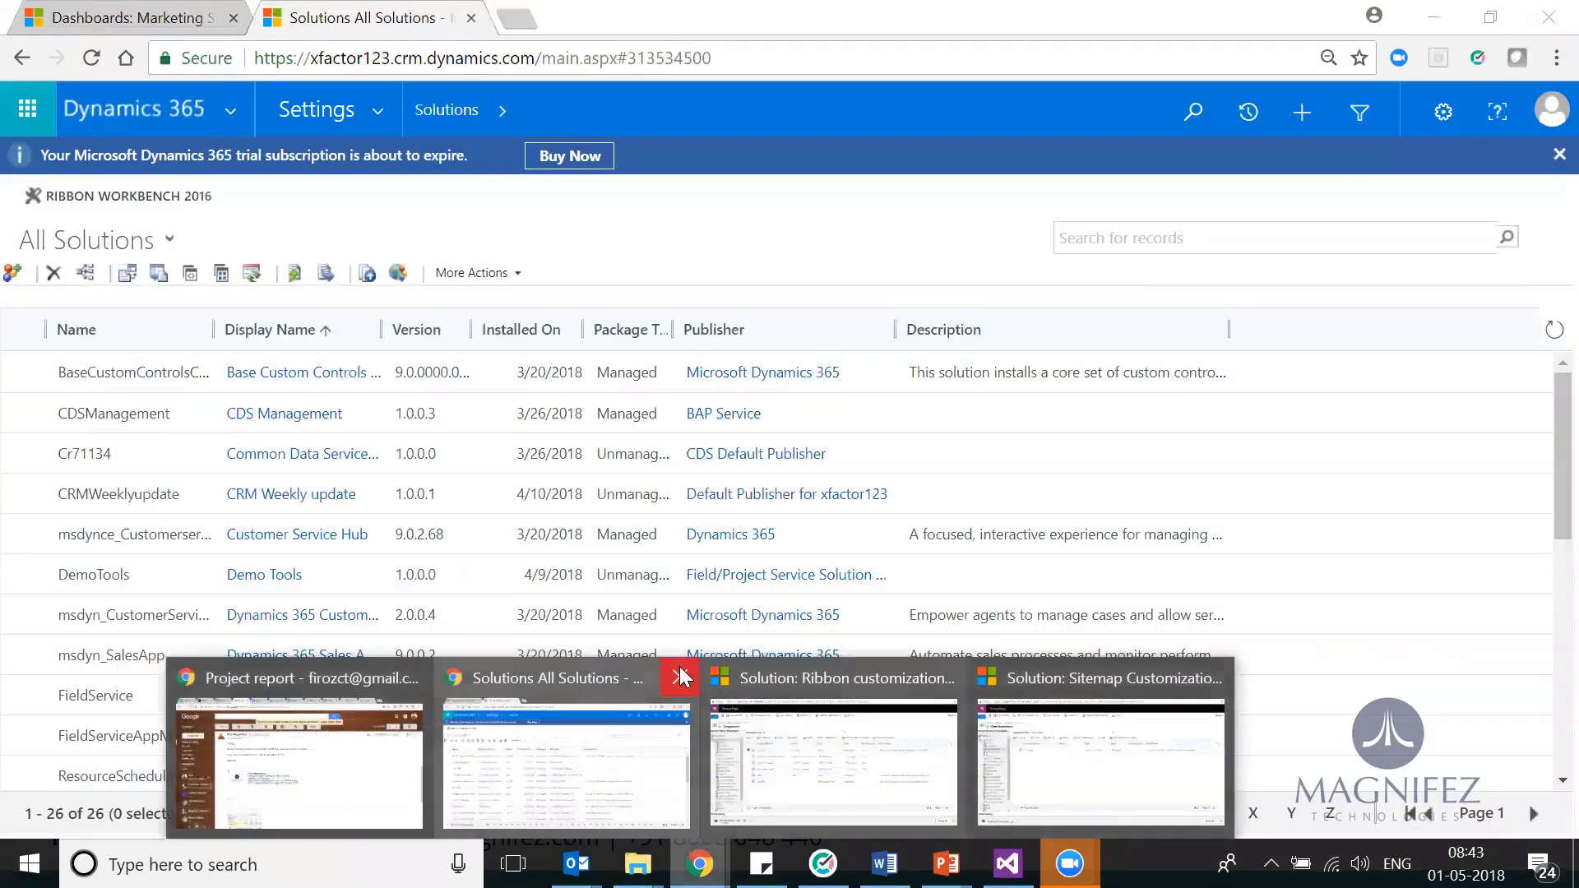
pyautogui.click(672, 679)
pyautogui.doubleClick(634, 812)
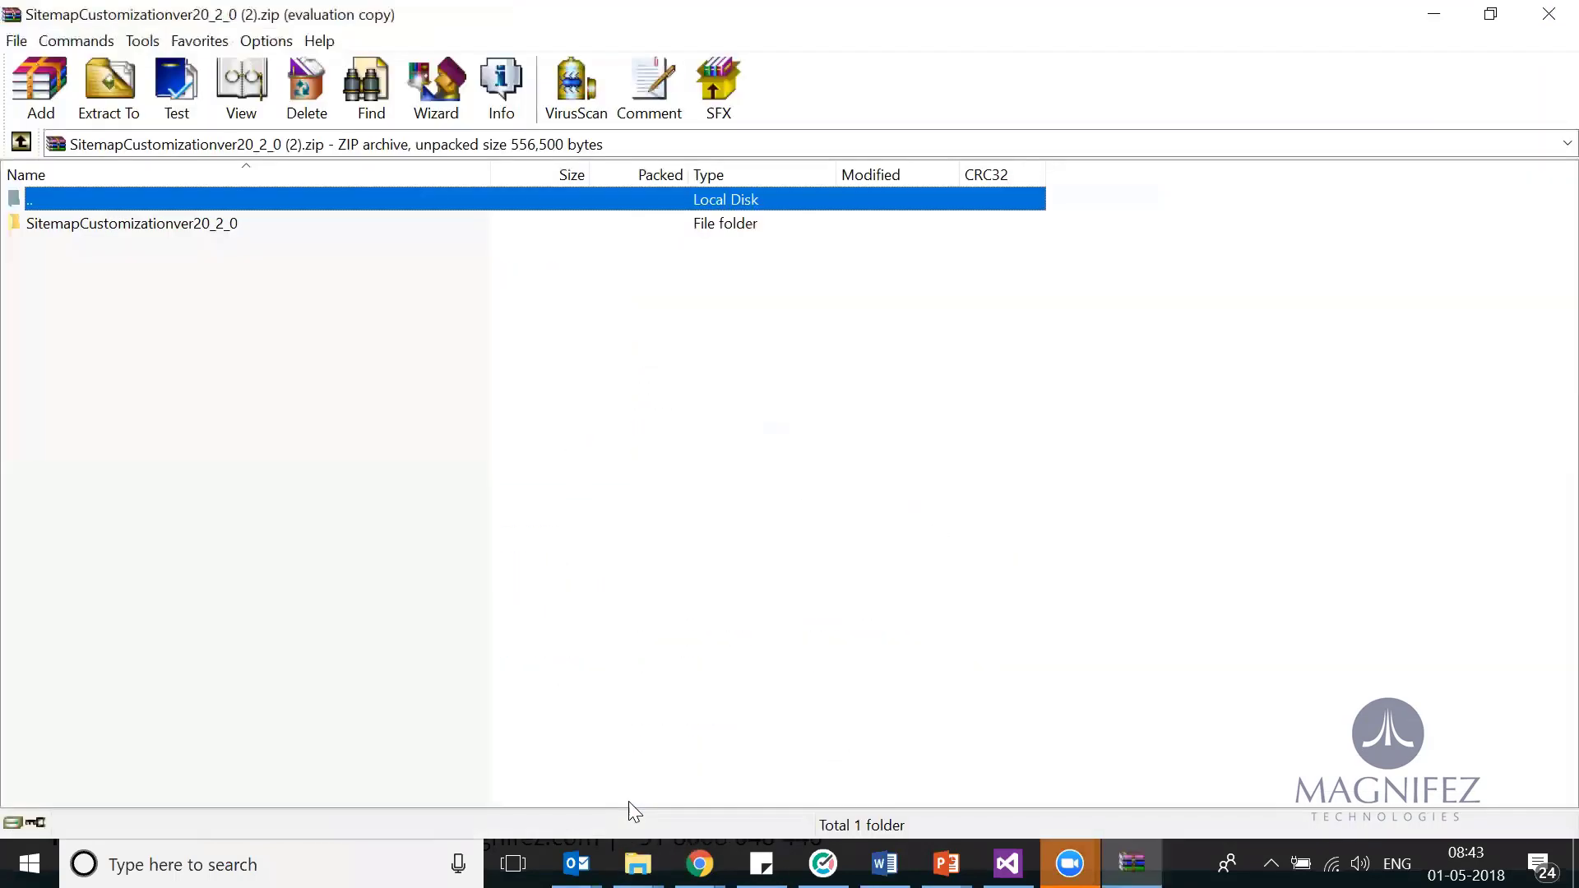
pyautogui.press('Escape')
pyautogui.doubleClick(444, 222)
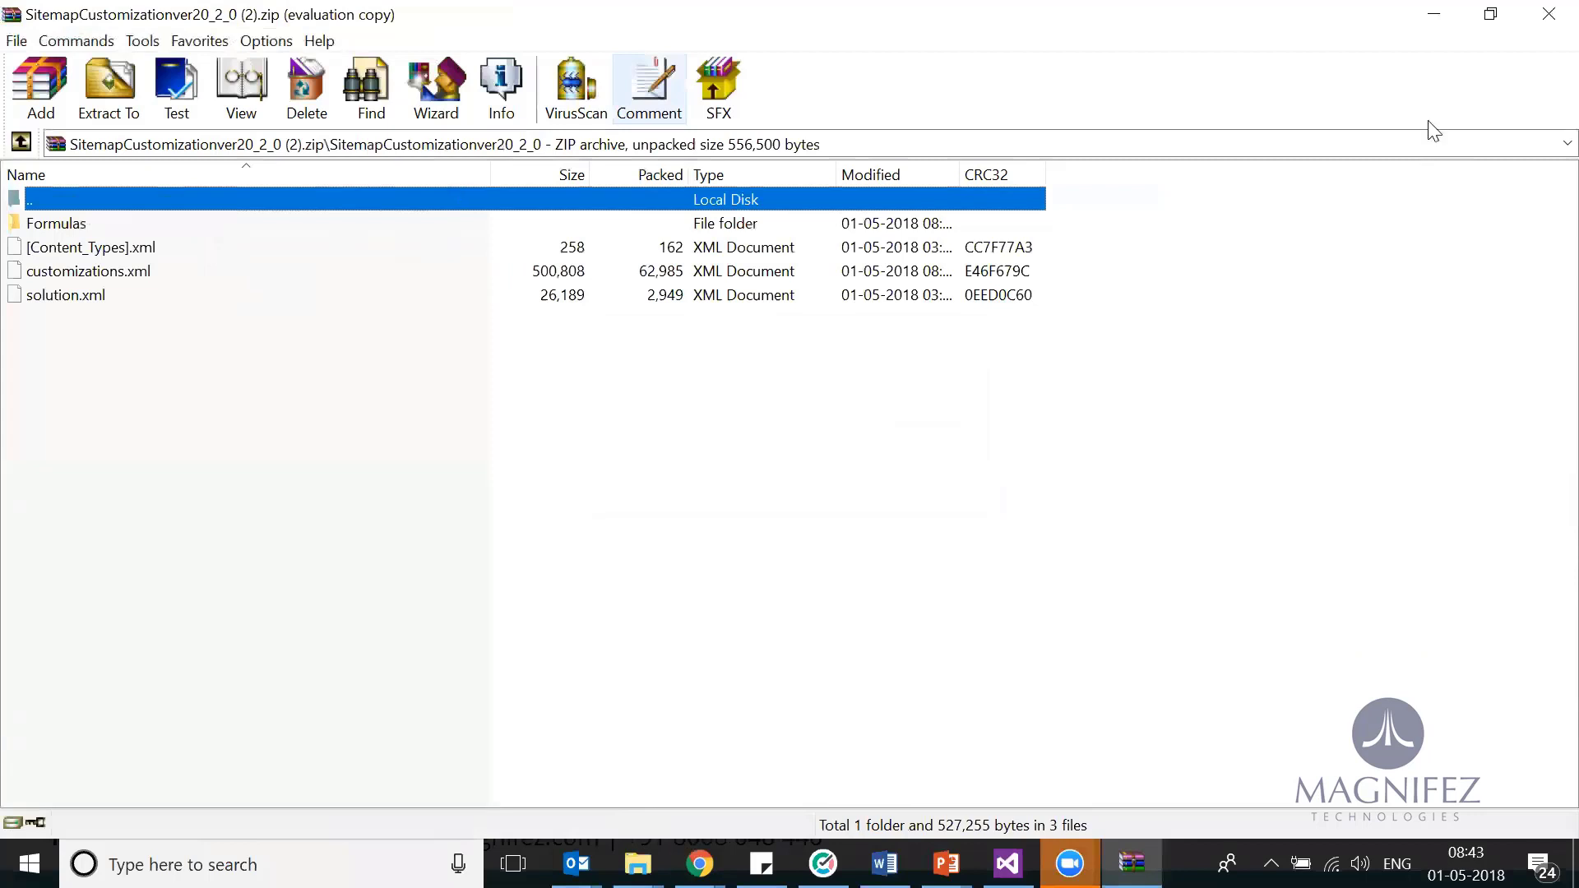
pyautogui.click(374, 27)
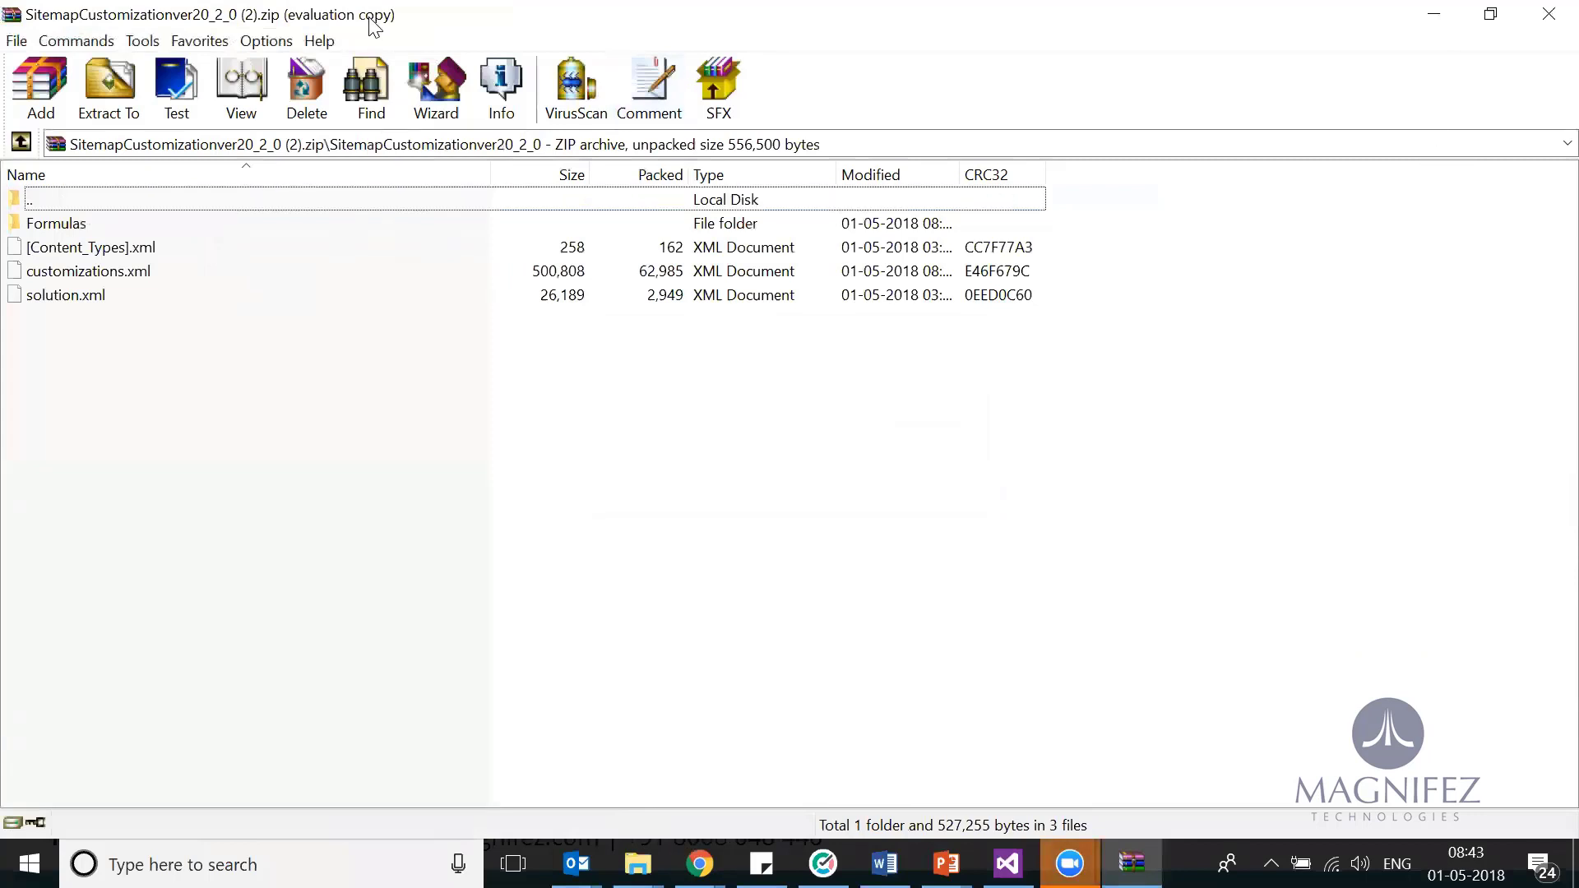
pyautogui.hotkey('alt', 'F4')
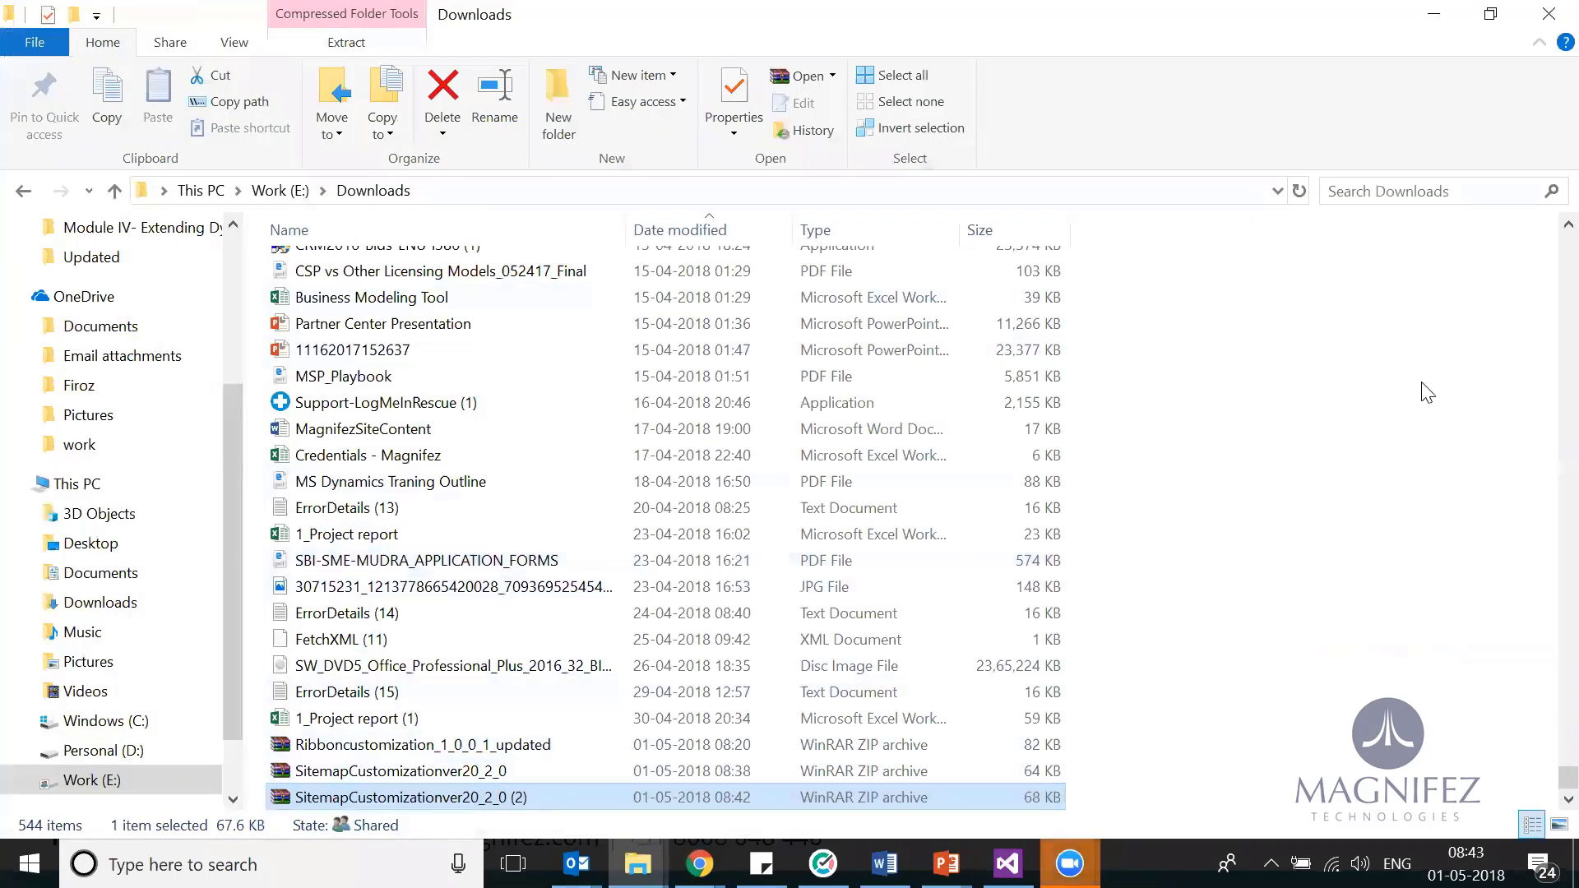
# - Zip the Formulas folder and three XML files into an archive named 'Sitemap customization v2.0'
pyautogui.moveTo(474, 503); pyautogui.dragTo(299, 260)
pyautogui.rightClick(300, 260)
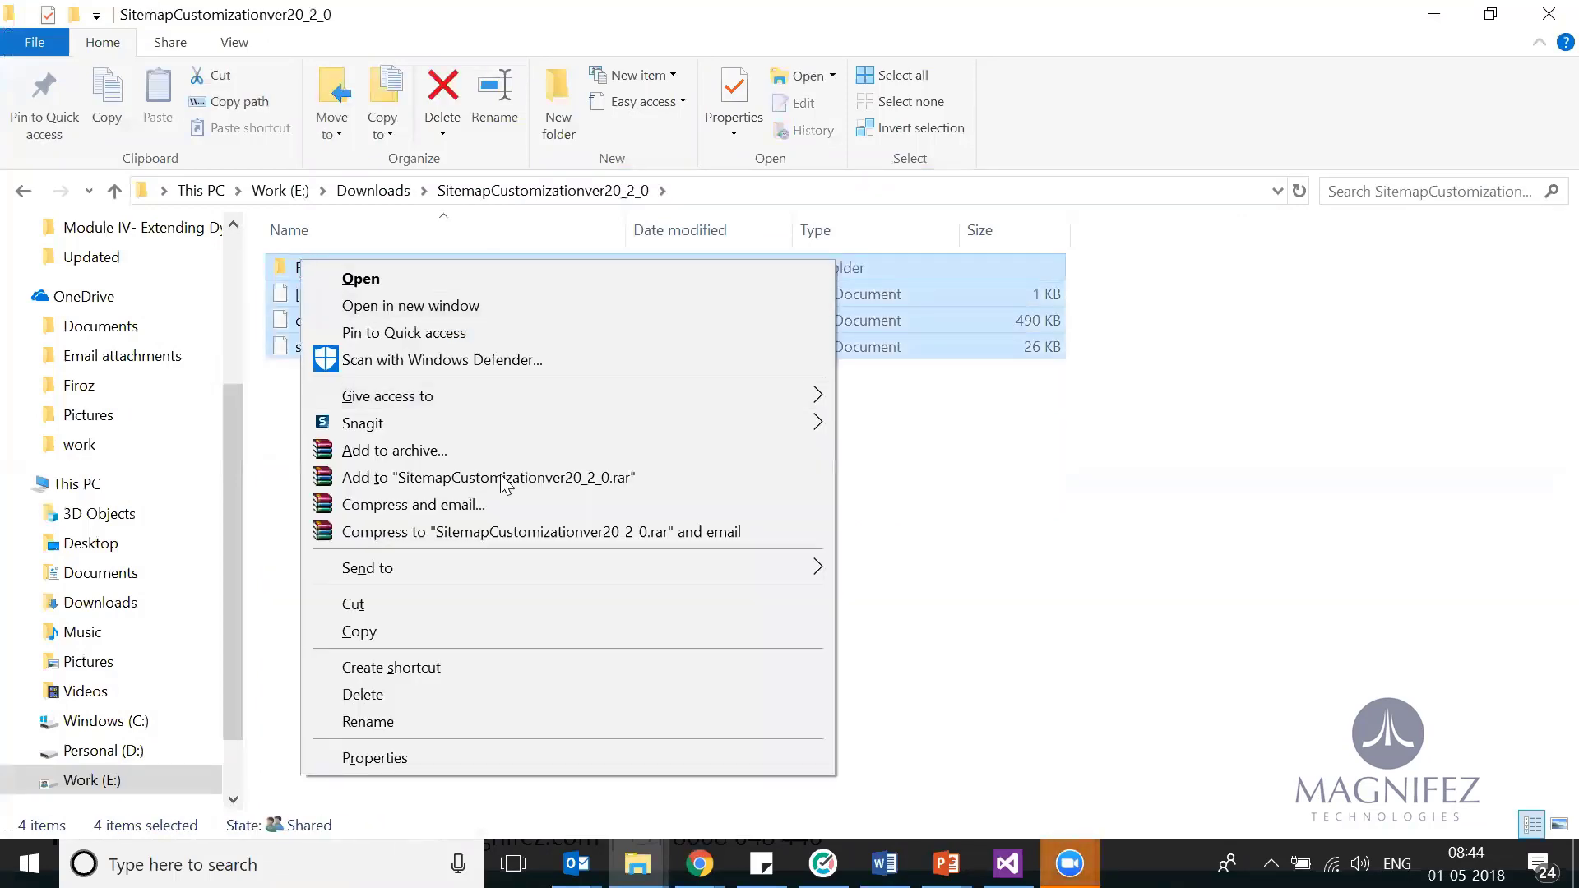
pyautogui.moveTo(748, 568)
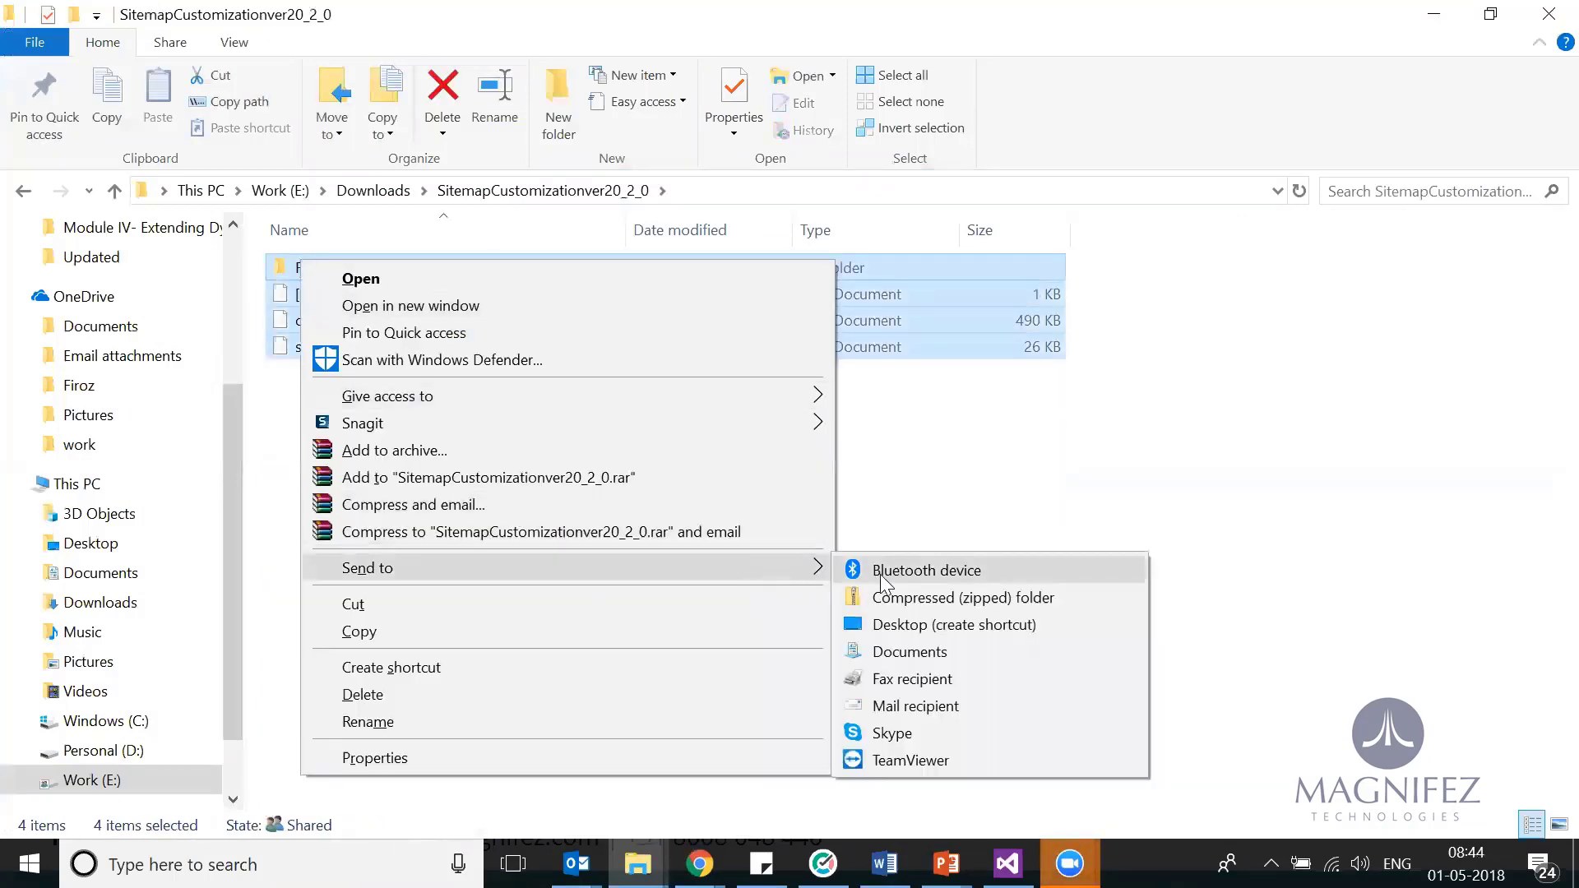
pyautogui.click(909, 598)
pyautogui.write('Sitemap ')
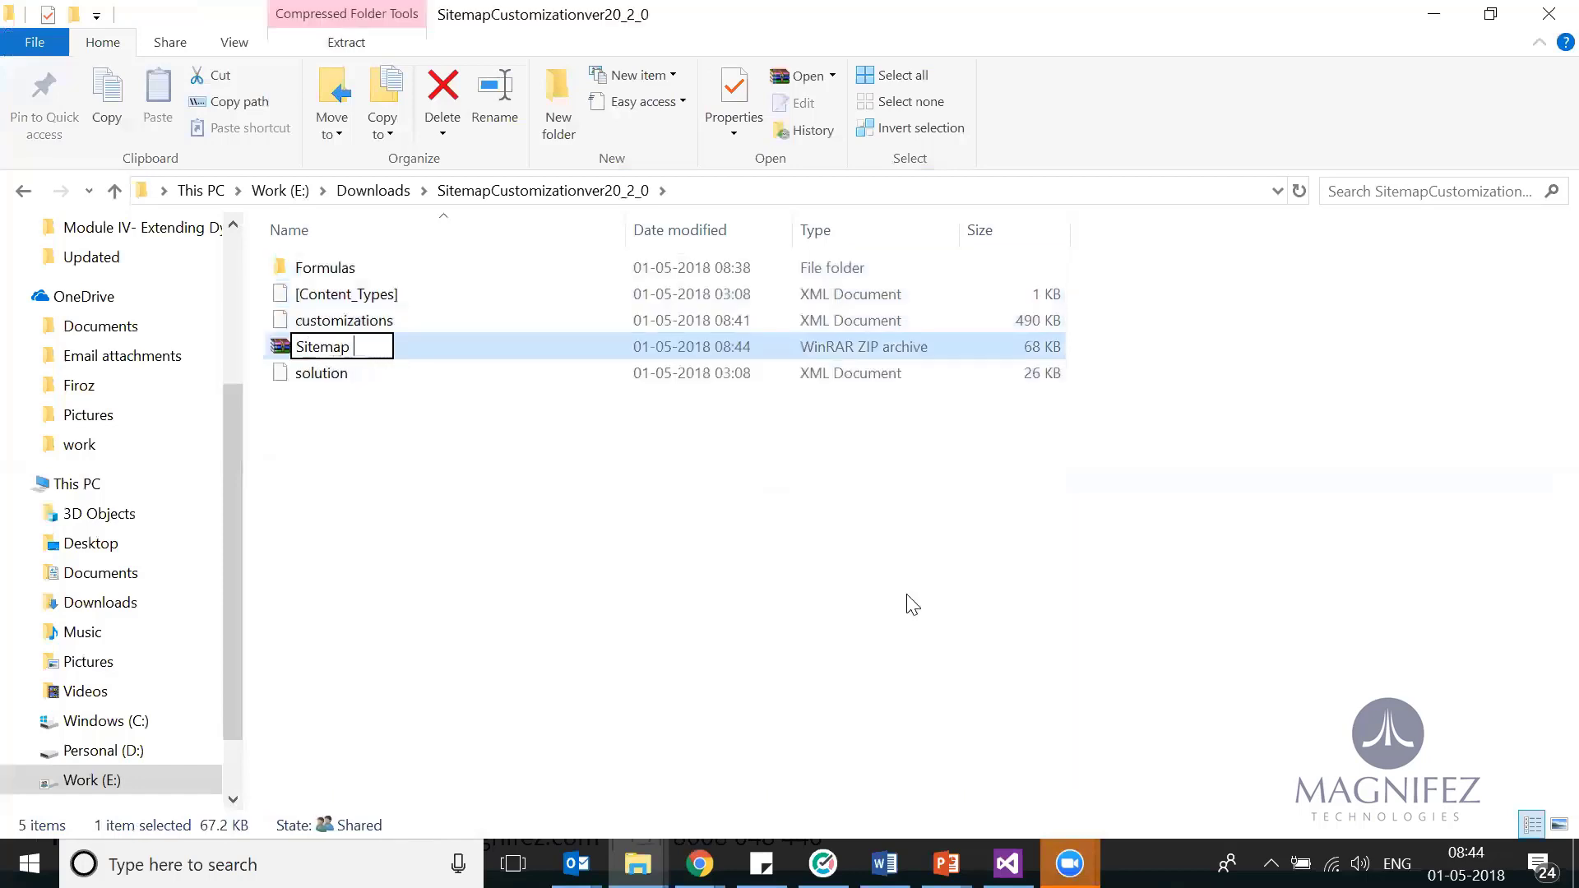
pyautogui.write('customization v2.')
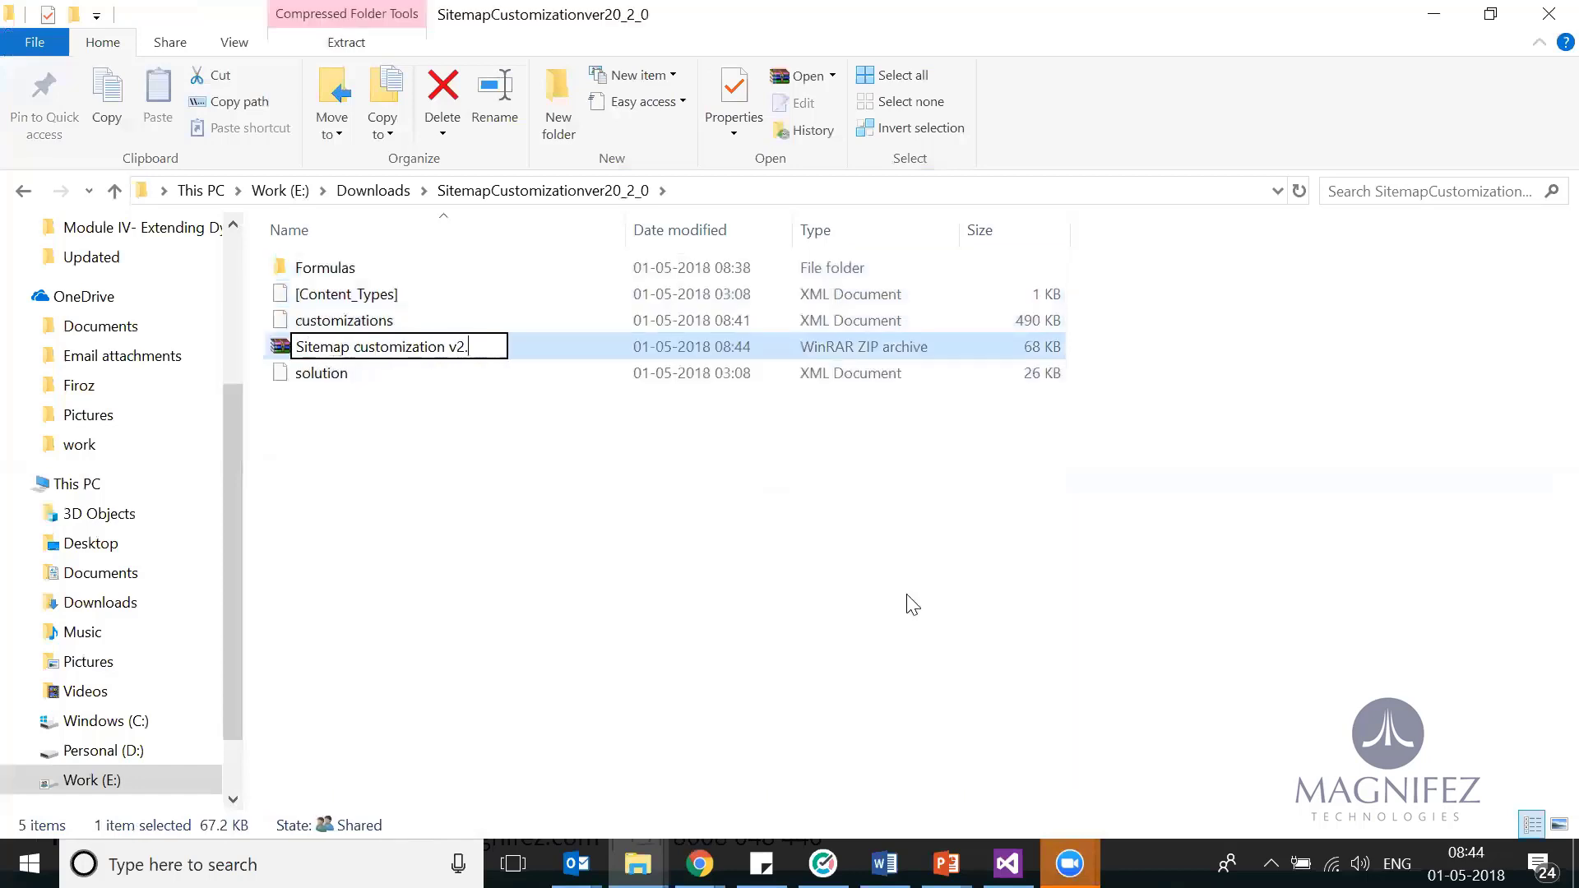
pyautogui.write('0')
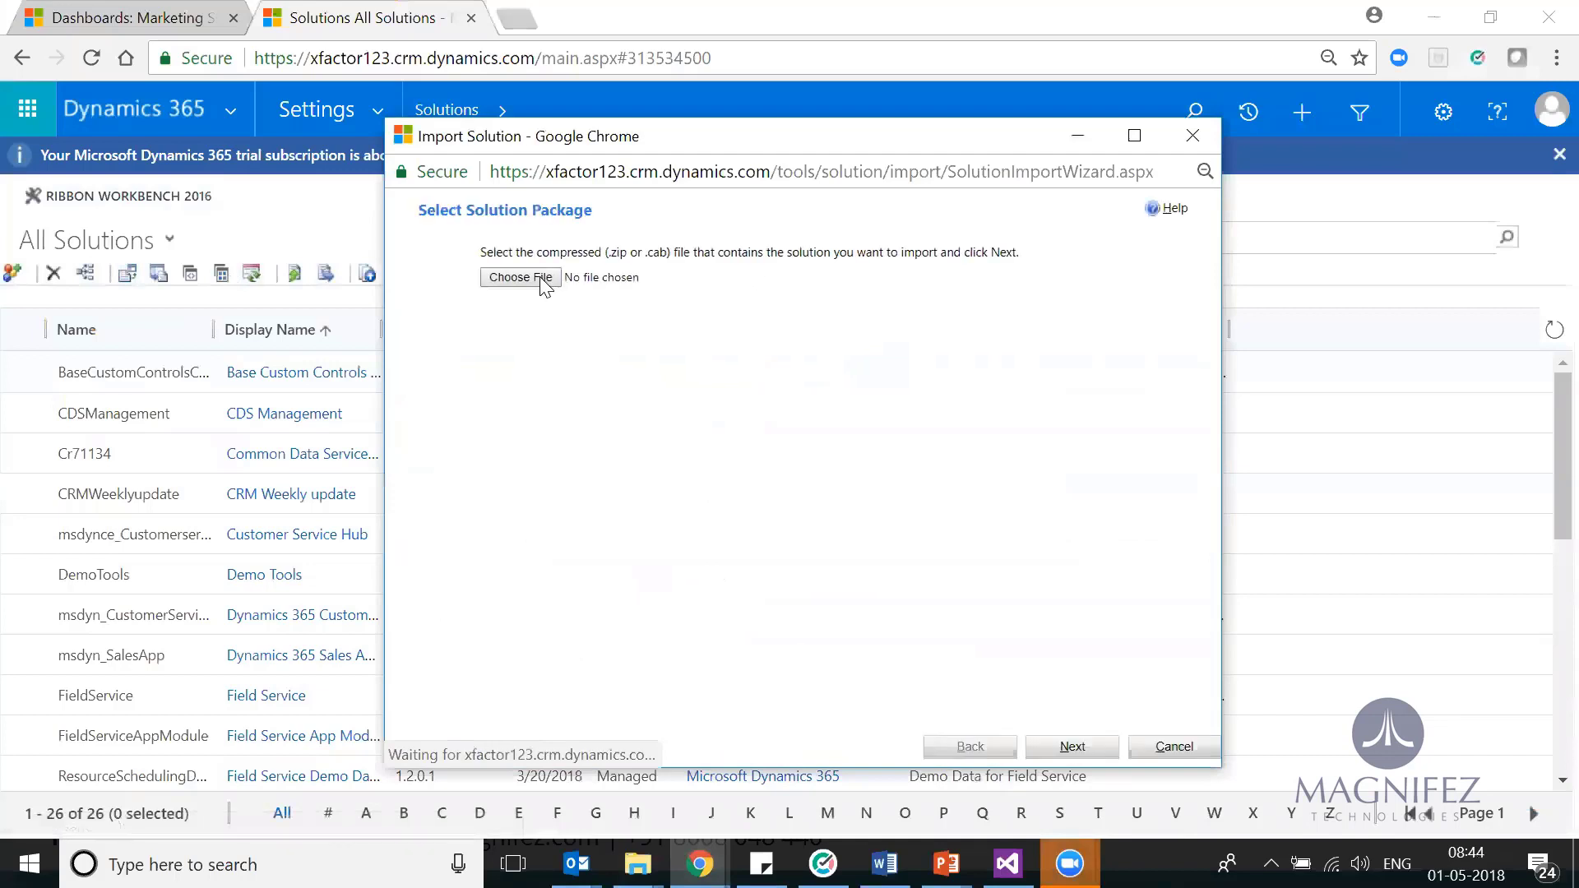
# - Import the Sitemap customization v2.0 zip through the Import Solution wizard, then refresh the main page
pyautogui.click(531, 283)
pyautogui.click(728, 401)
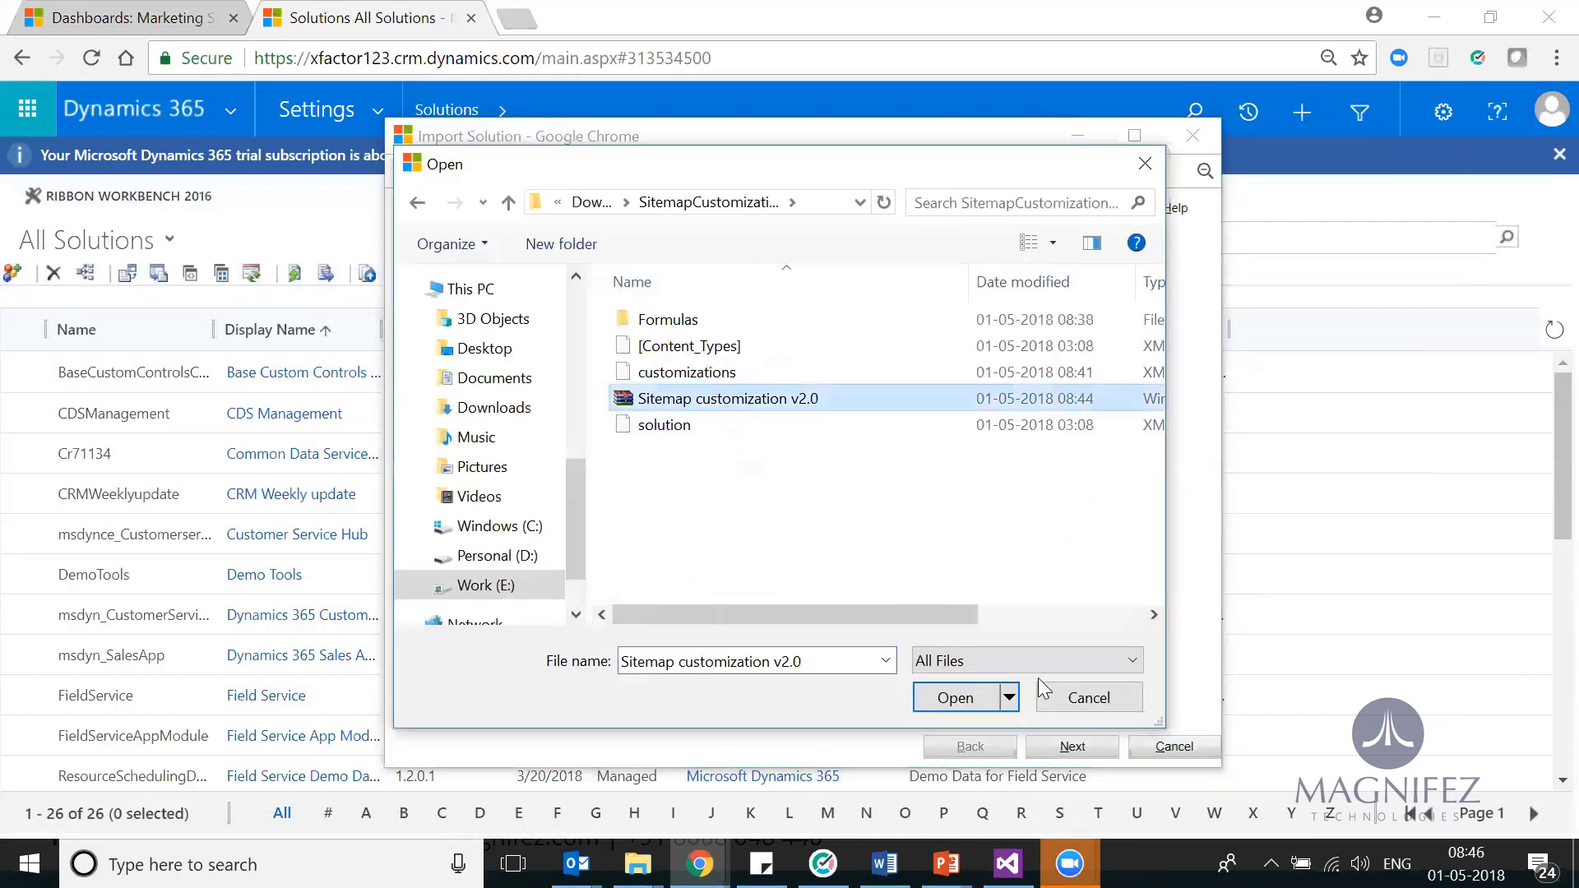
pyautogui.click(955, 697)
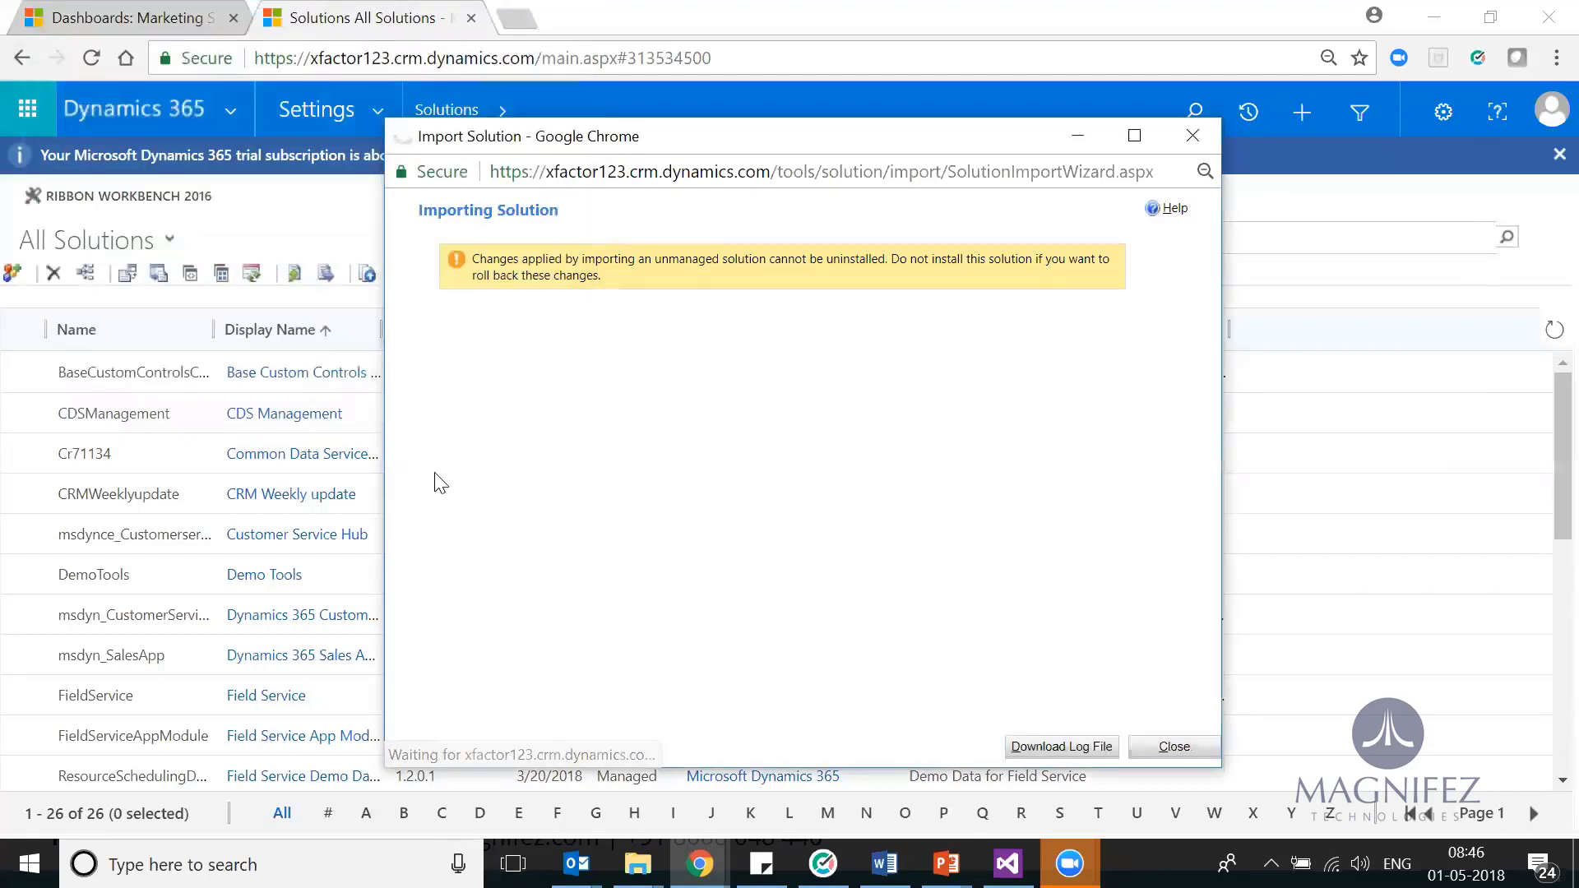
pyautogui.click(303, 68)
pyautogui.press('Return')
# - Switch to the Dynamics 365 — custom app and dismiss the pending email and script error warnings
pyautogui.click(230, 109)
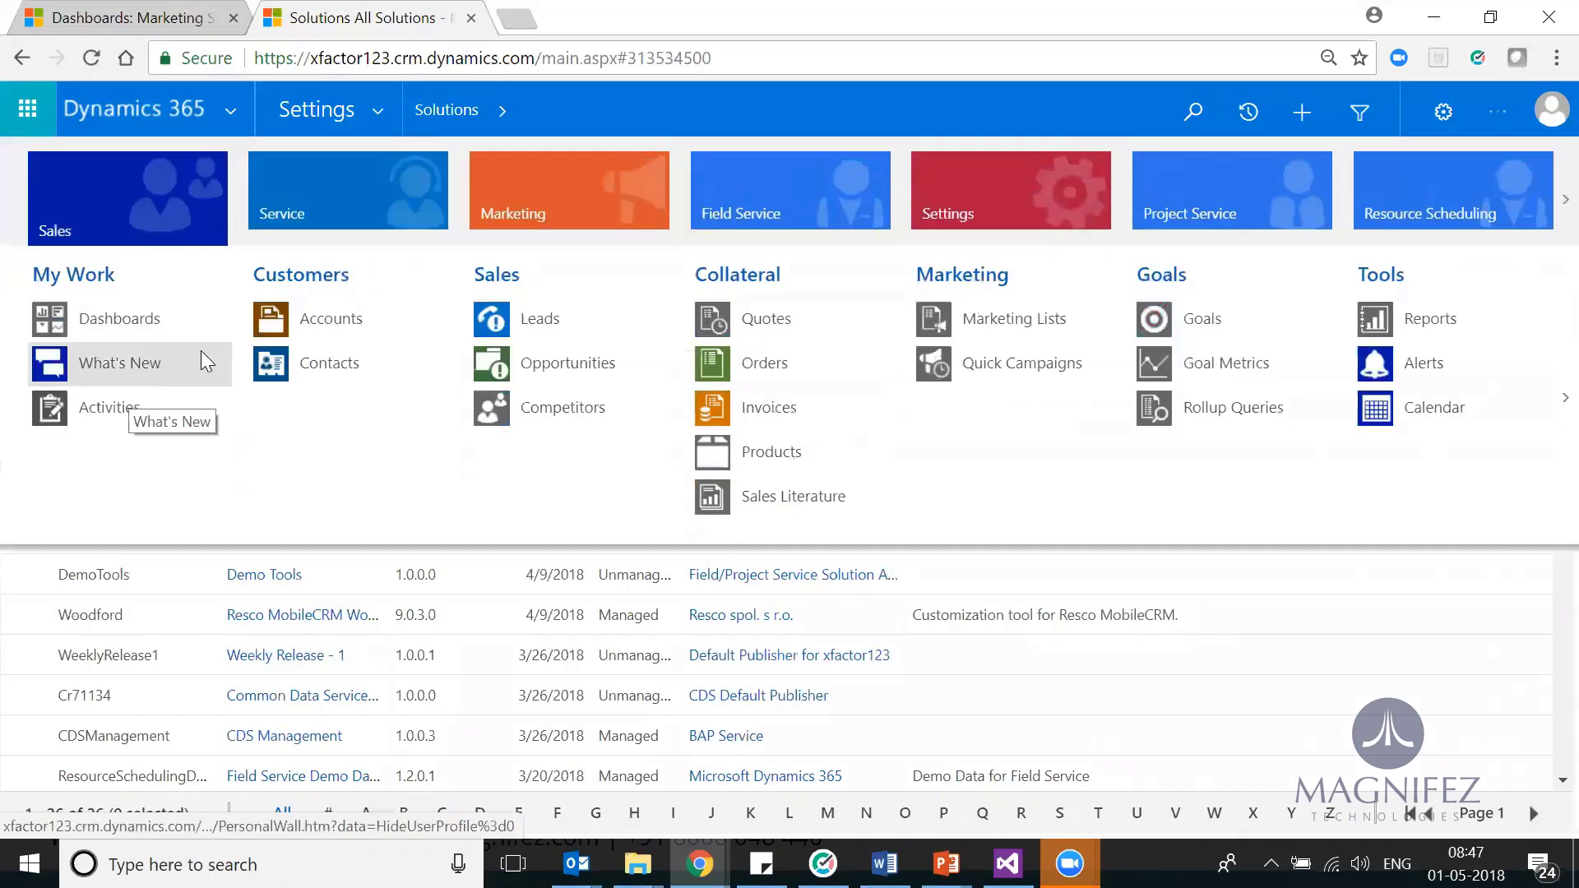
pyautogui.click(226, 113)
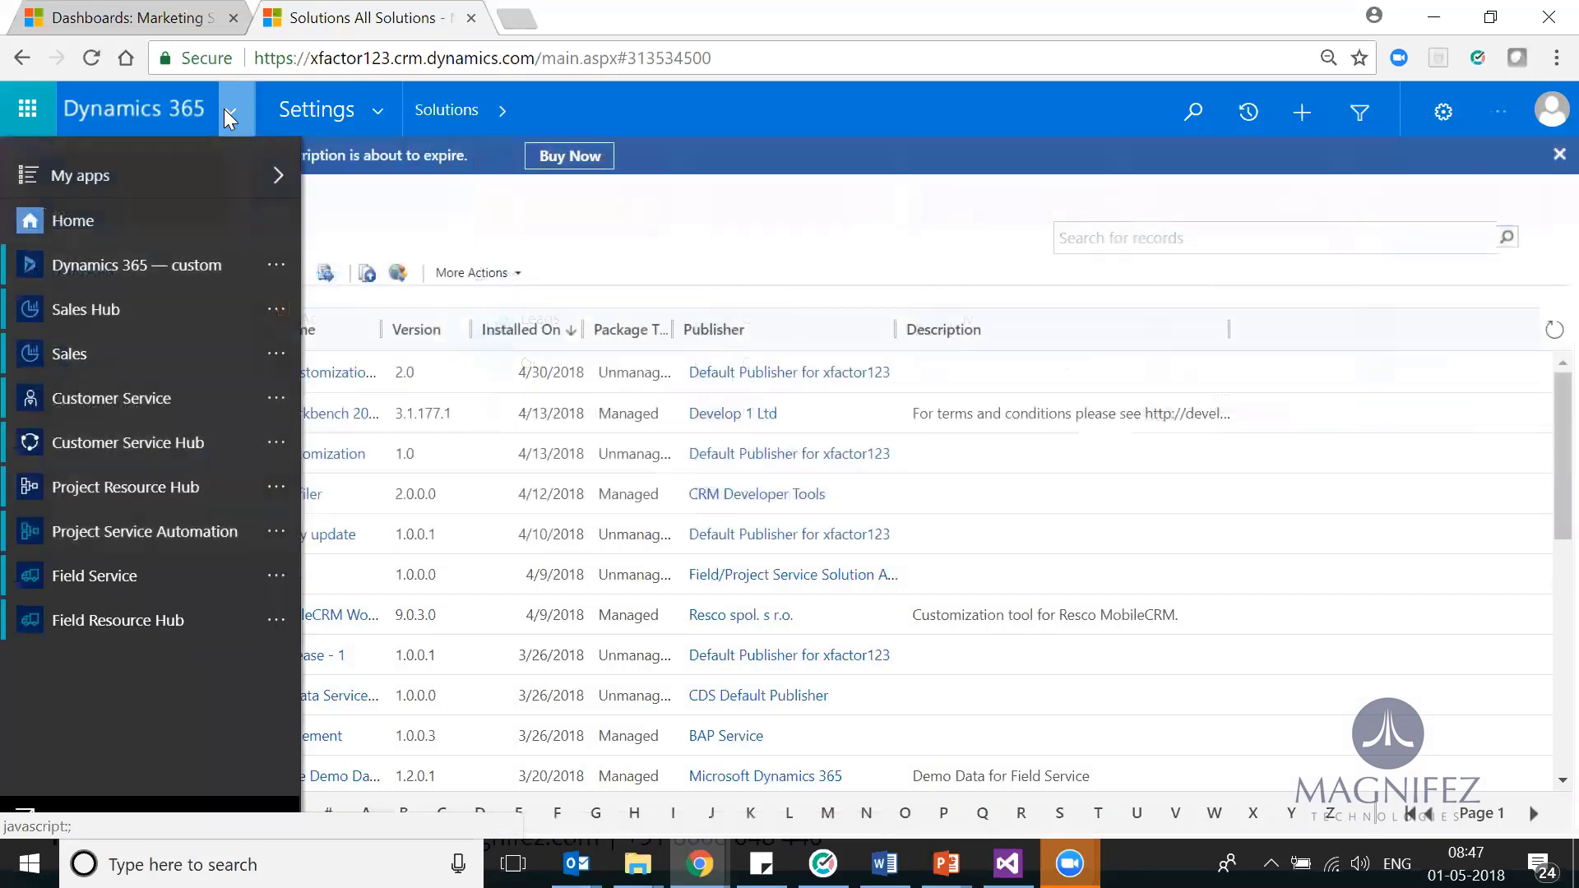
pyautogui.click(144, 279)
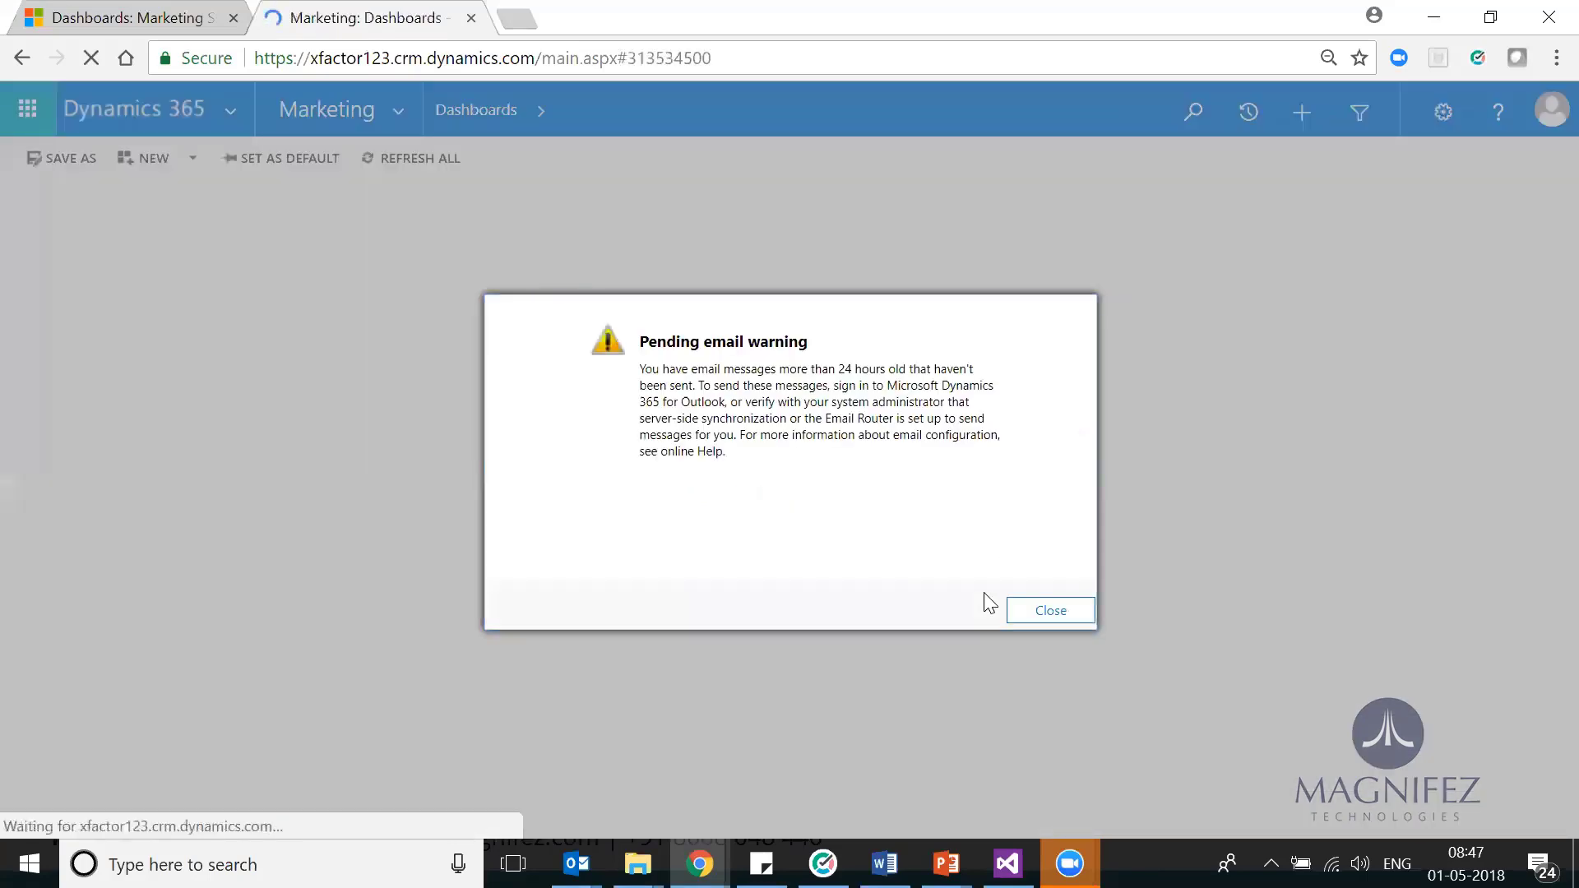
pyautogui.click(1034, 620)
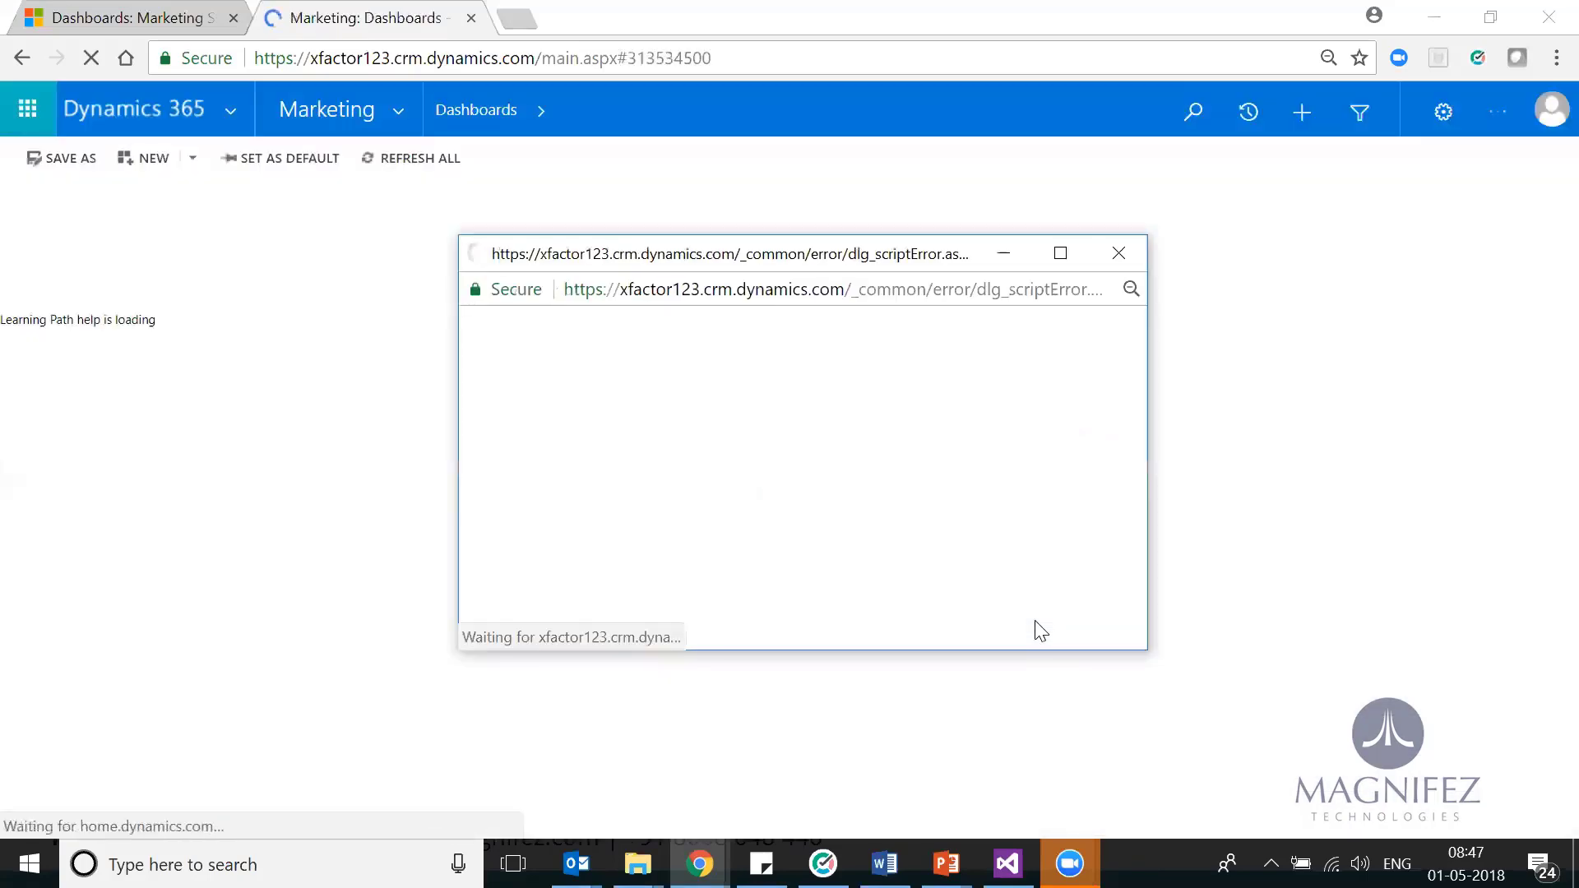
pyautogui.click(1123, 262)
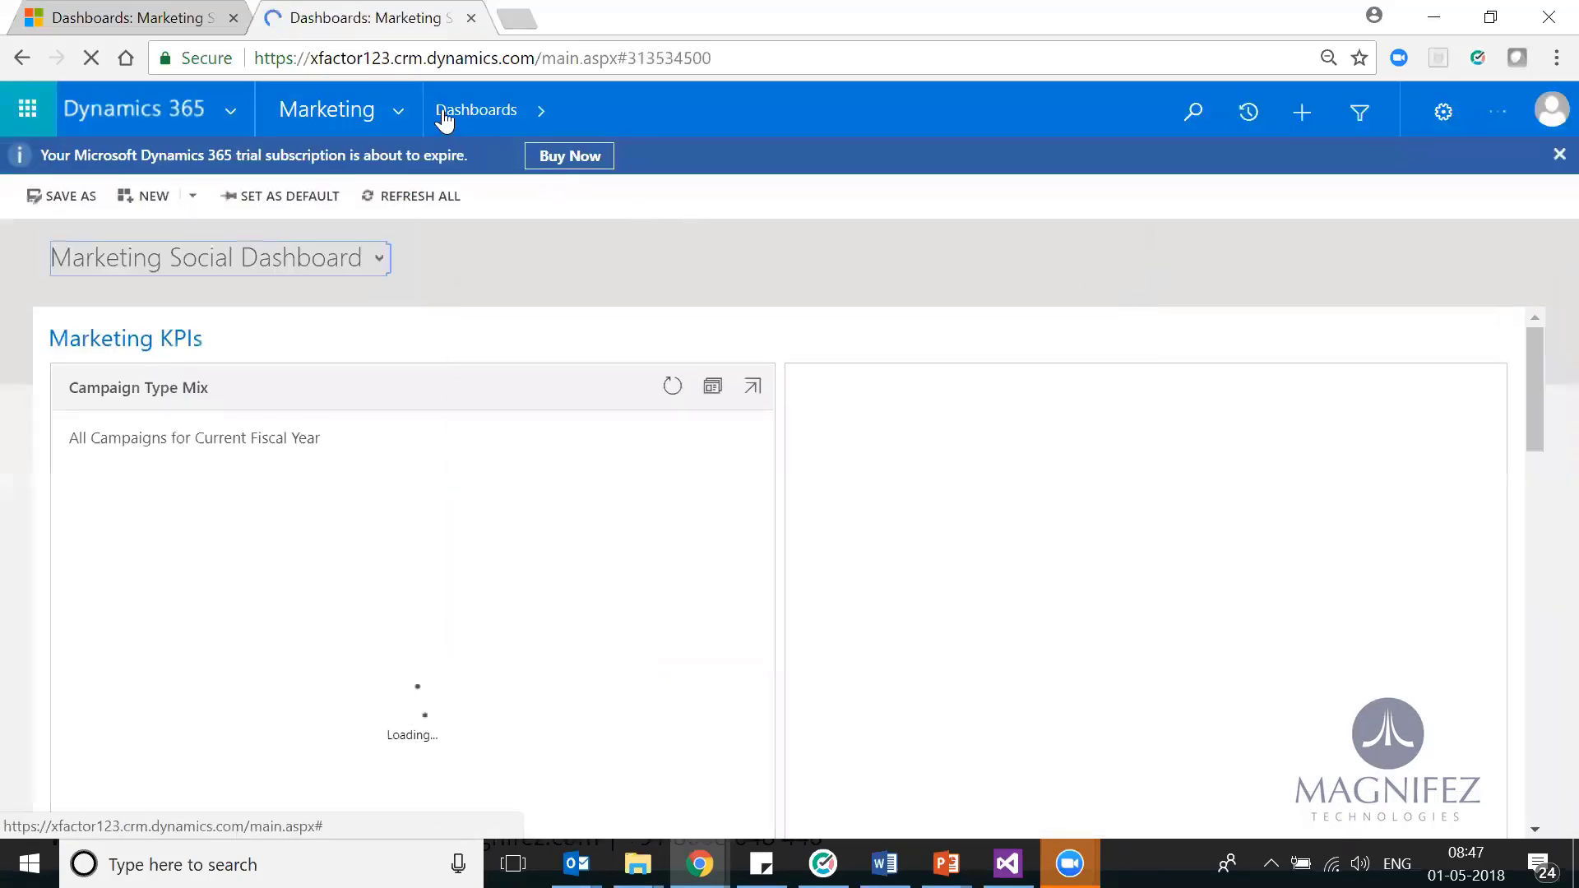
pyautogui.click(400, 112)
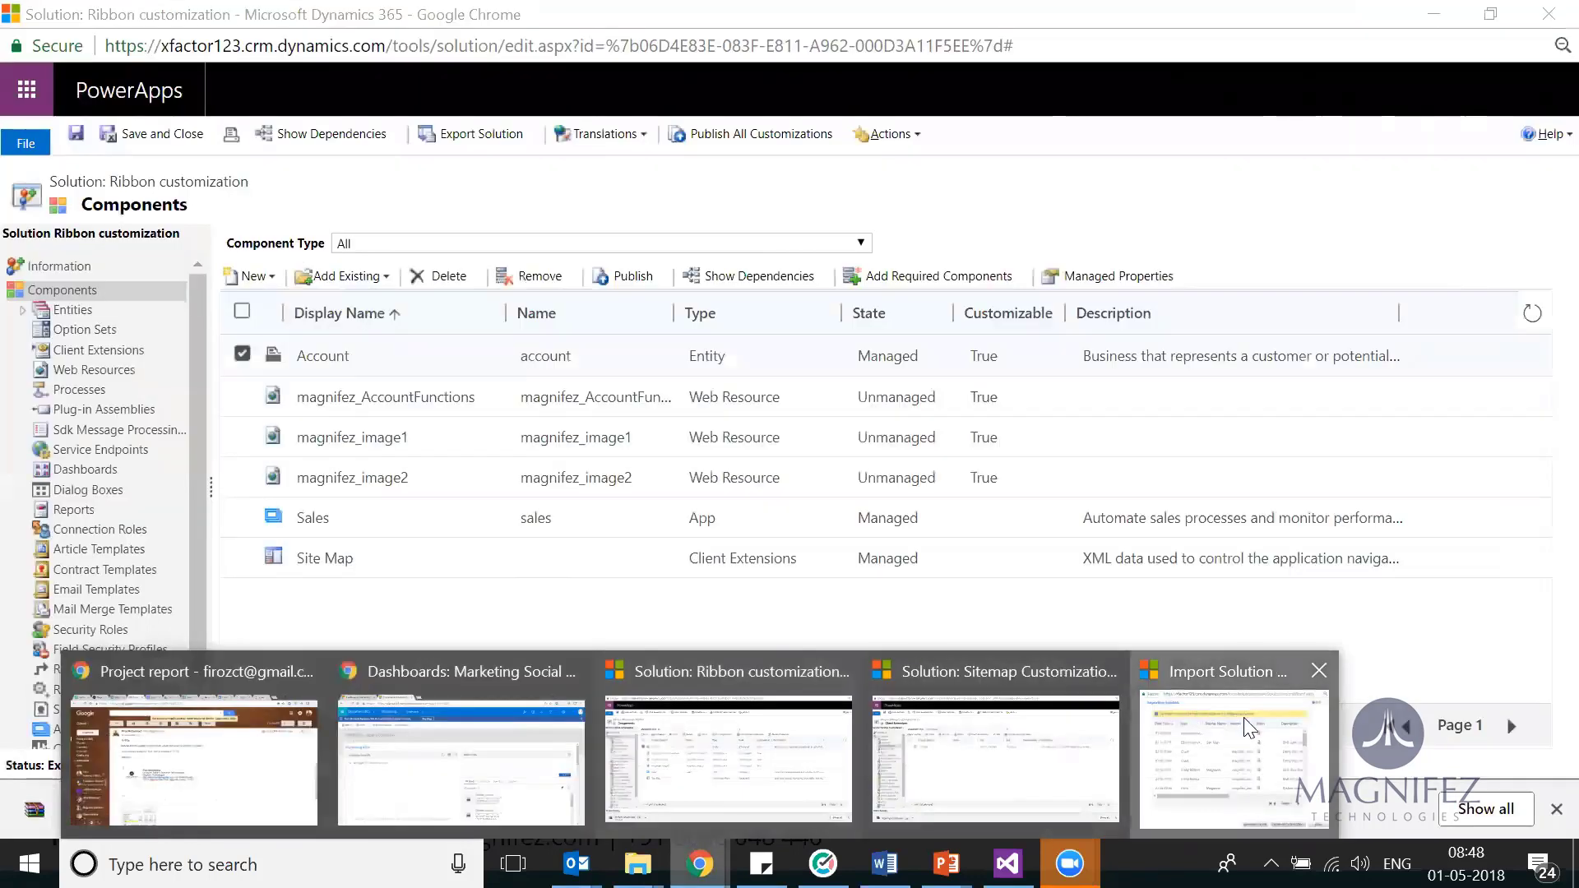
# - Close the import results and the Sitemap Customization ver 2.0 solution window
pyautogui.click(1250, 775)
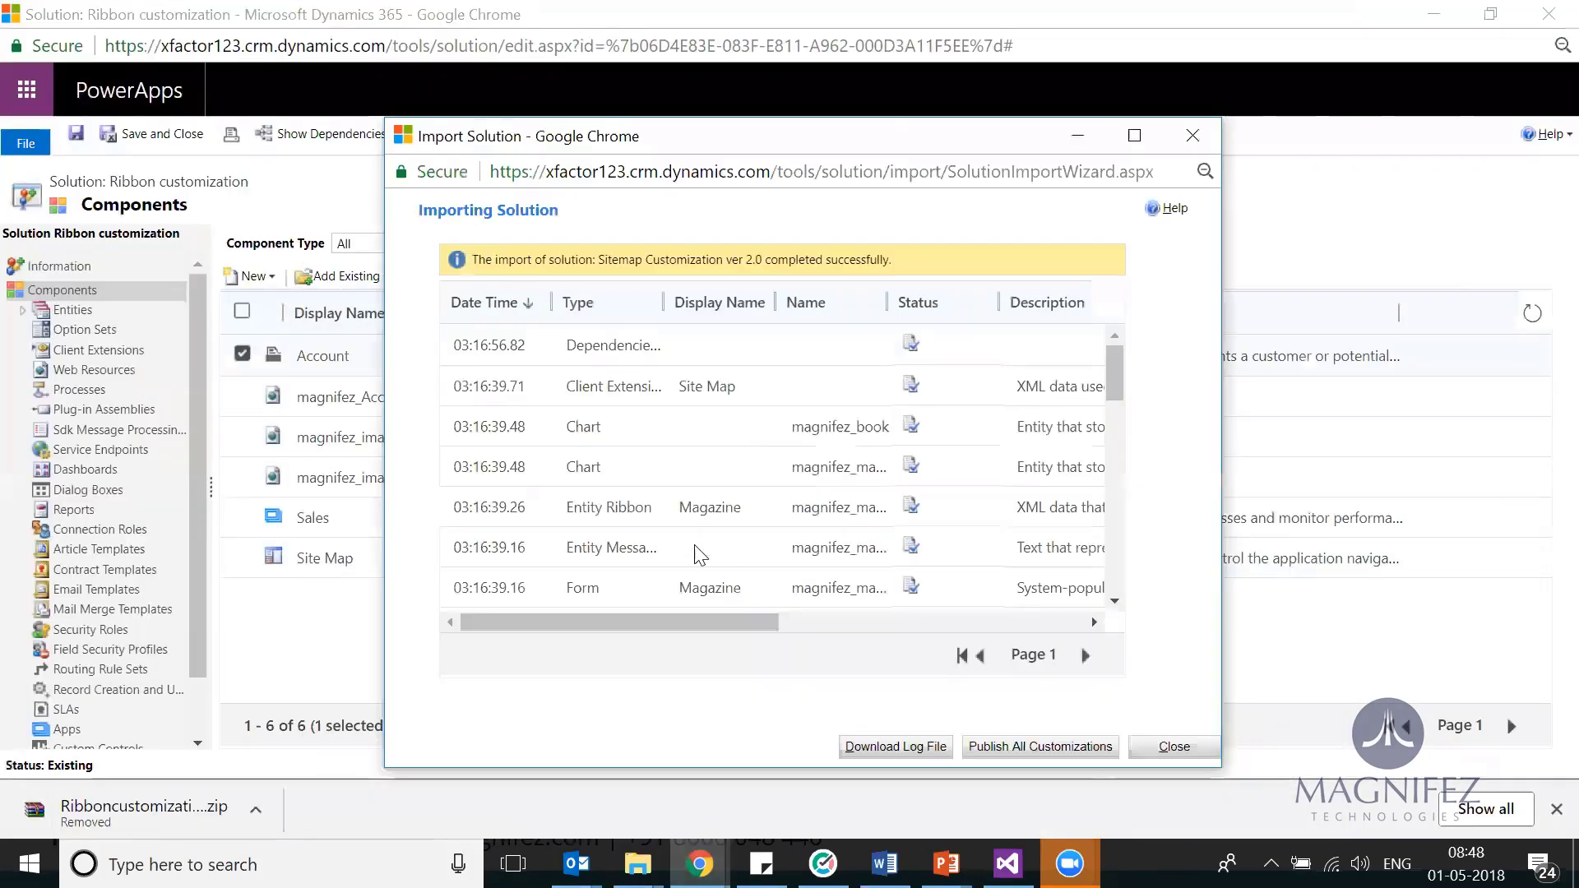
pyautogui.click(1192, 135)
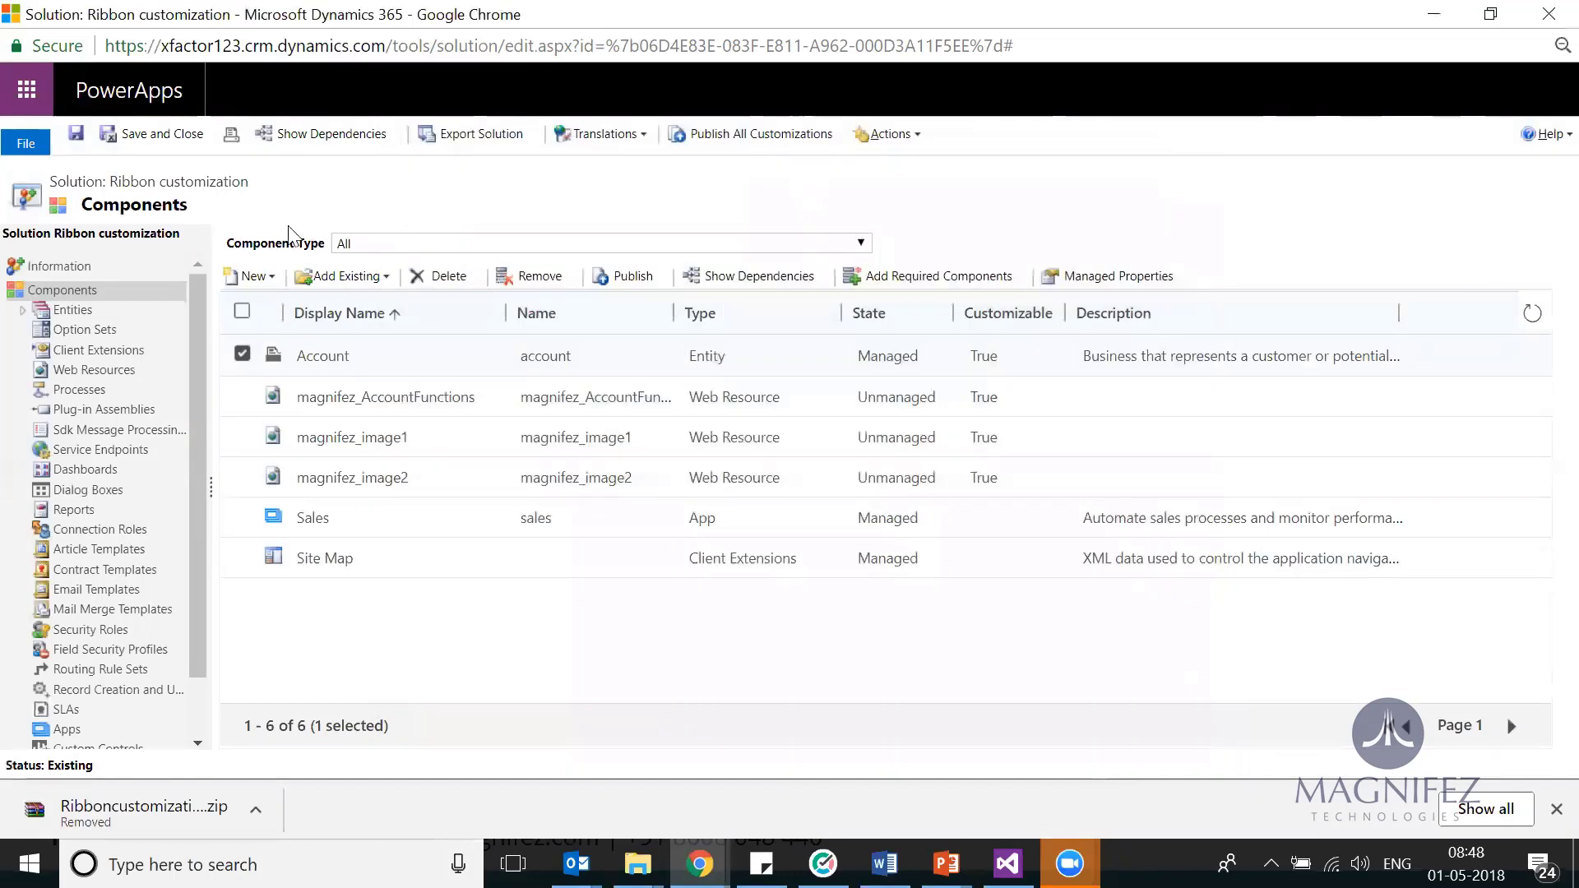
pyautogui.click(700, 863)
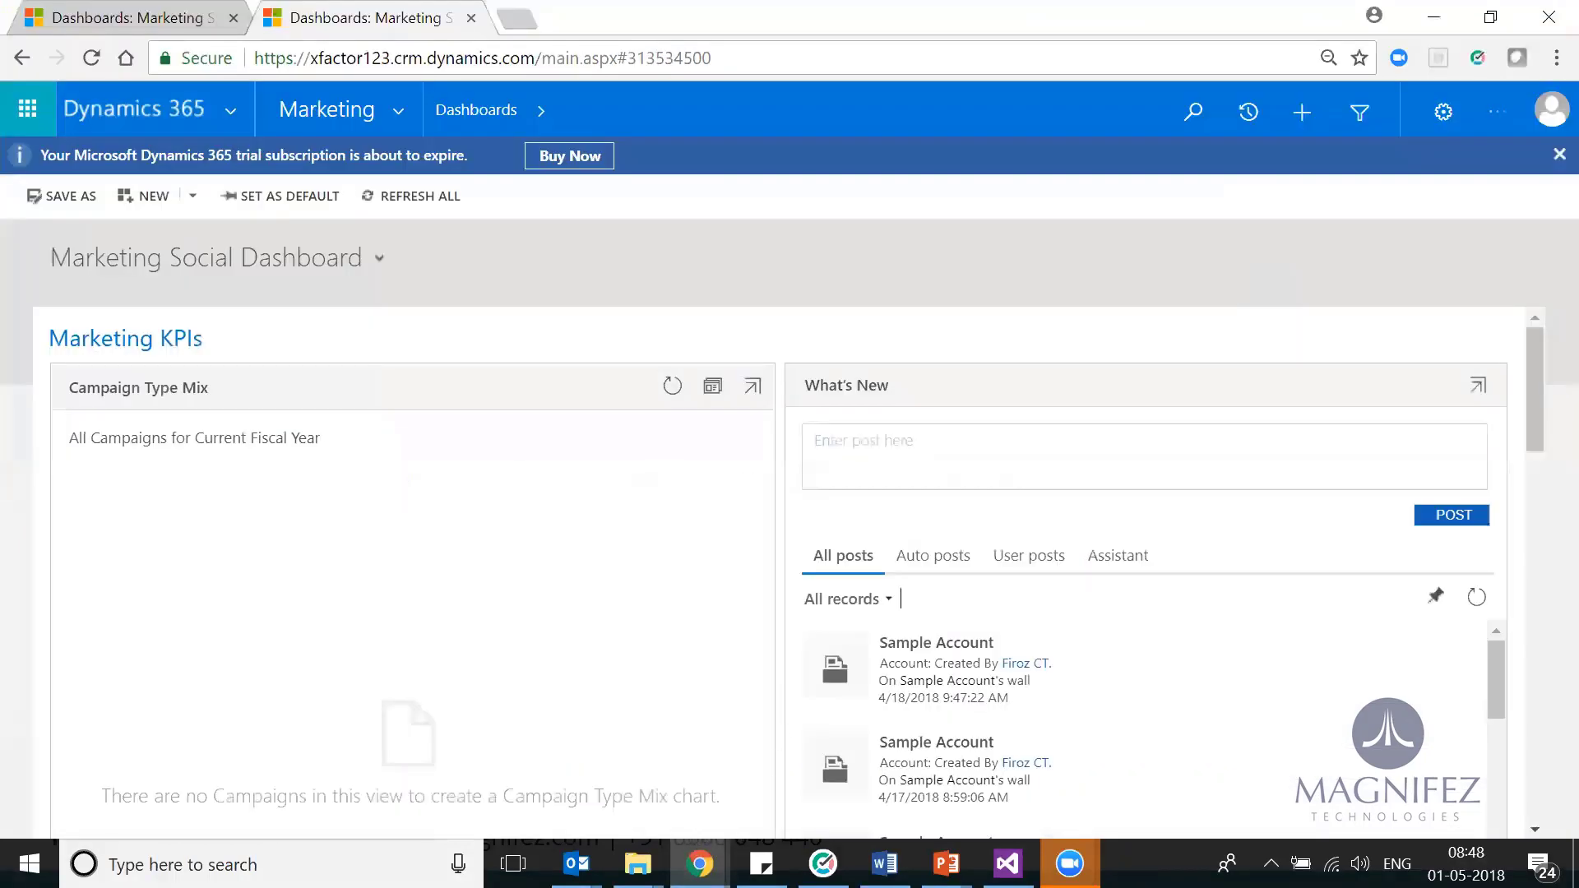
pyautogui.moveTo(700, 863)
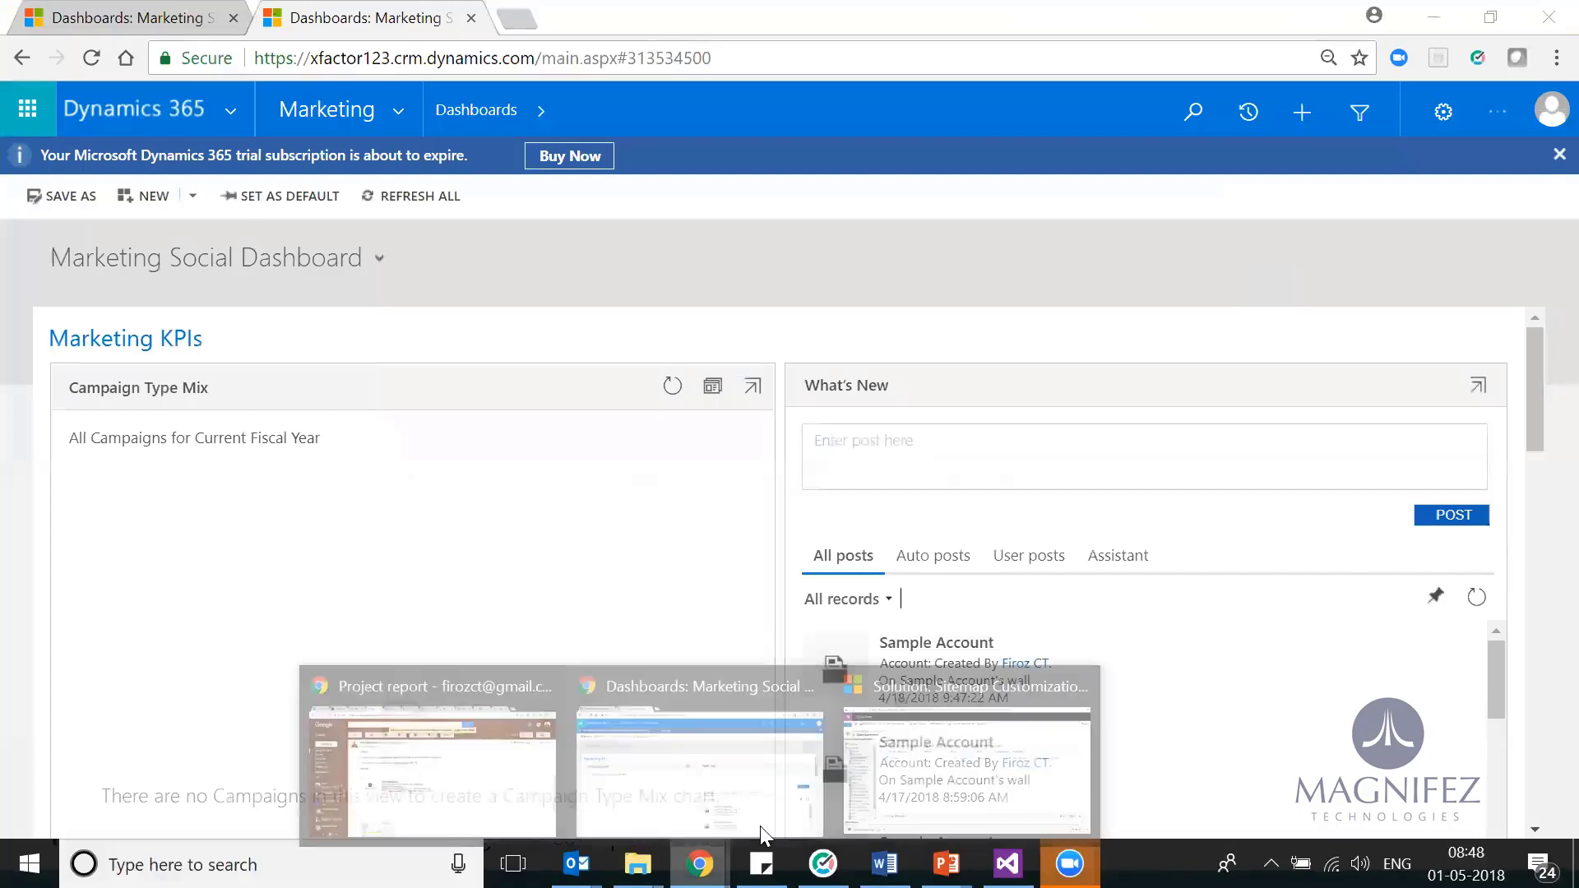
pyautogui.click(905, 739)
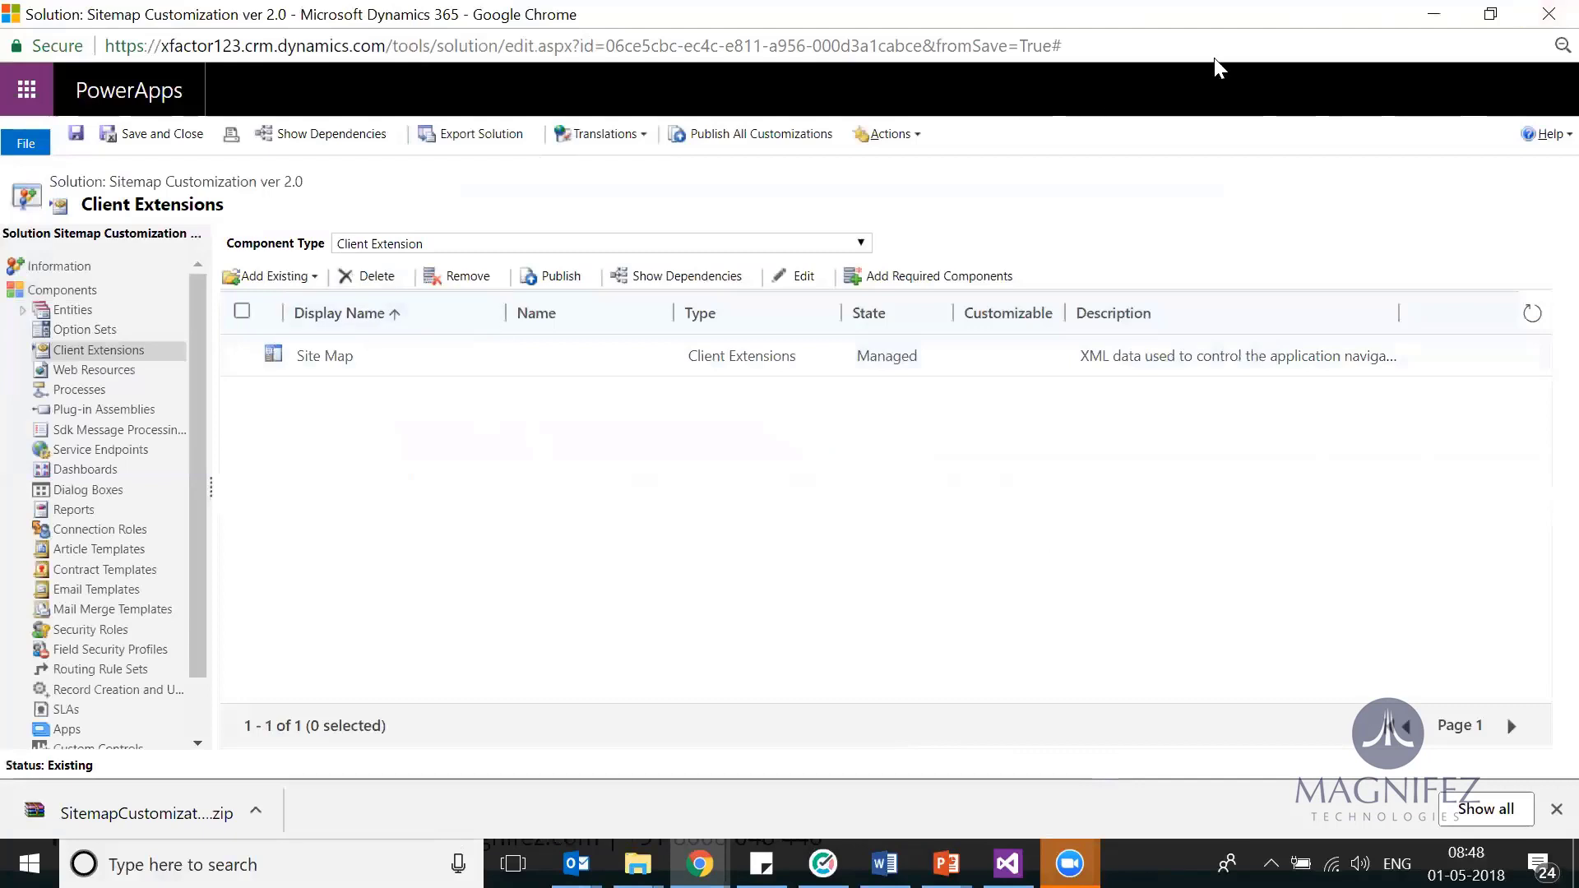
pyautogui.hotkey('alt', 'F4')
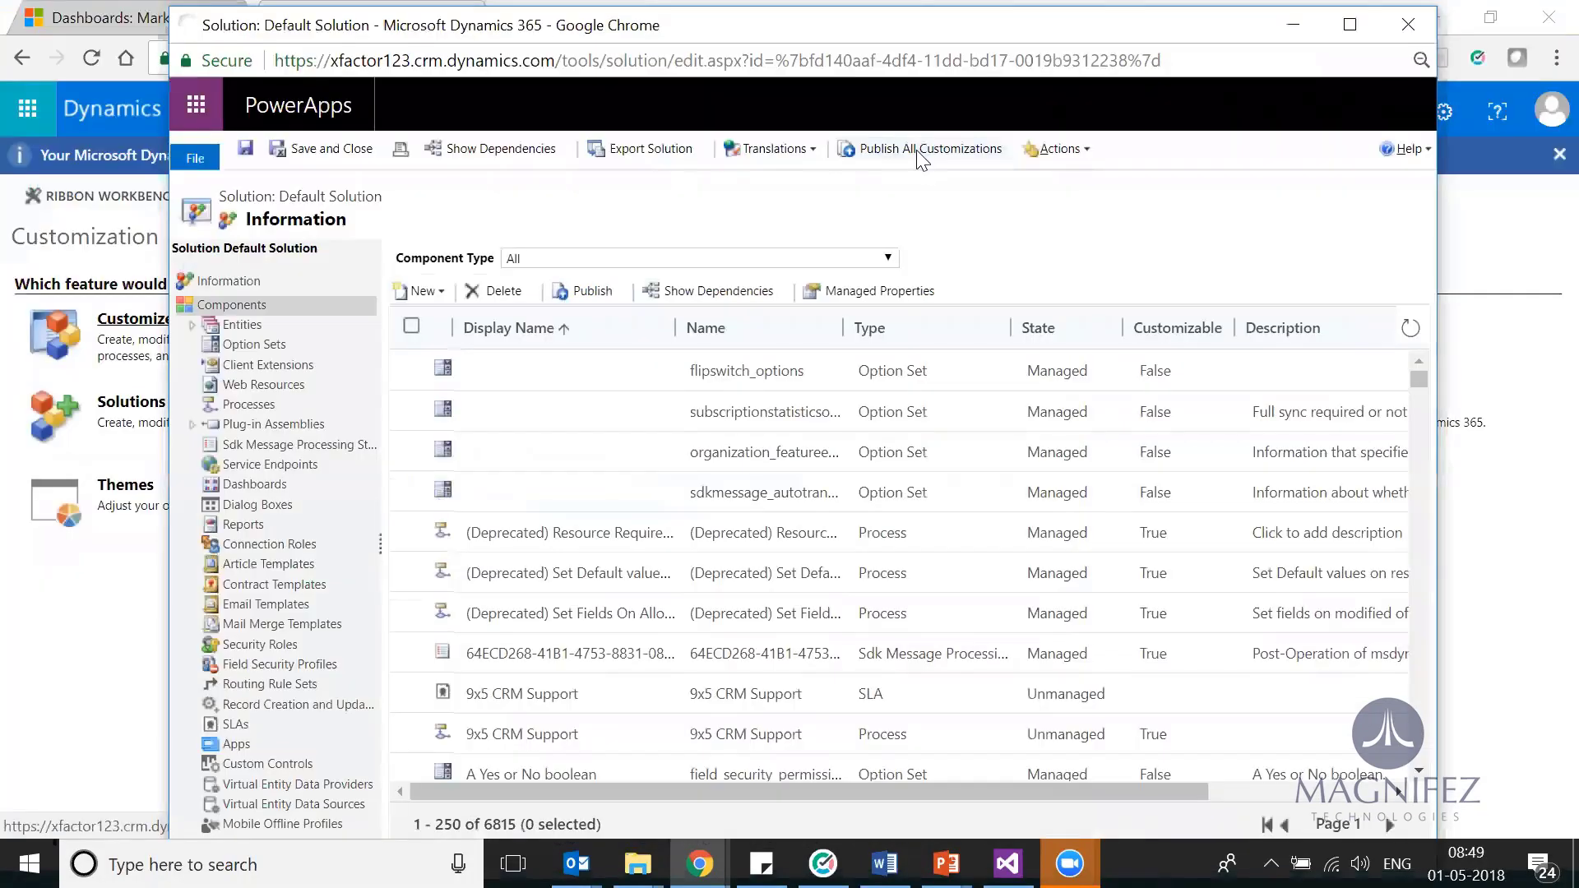